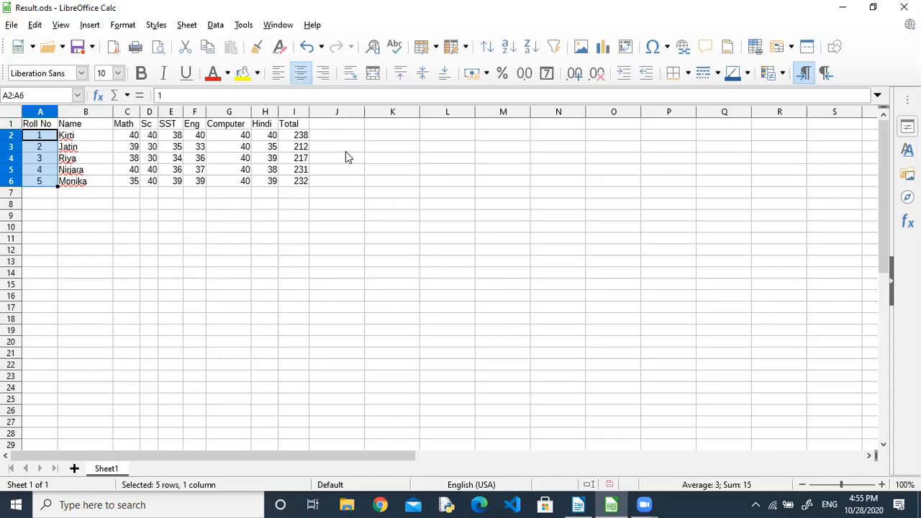
Narrow the Roll No column slightly and check two students' Math marks.
left_click(151, 181)
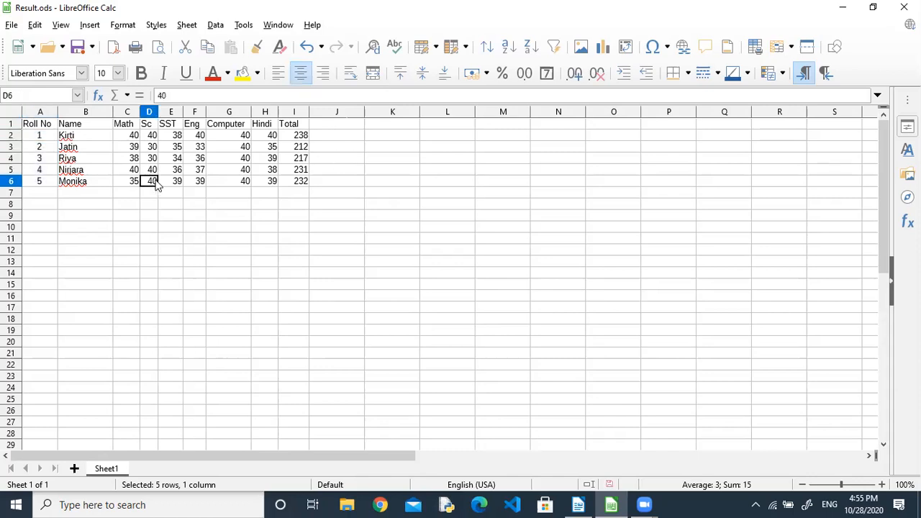
left_click_drag(59, 115, 55, 115)
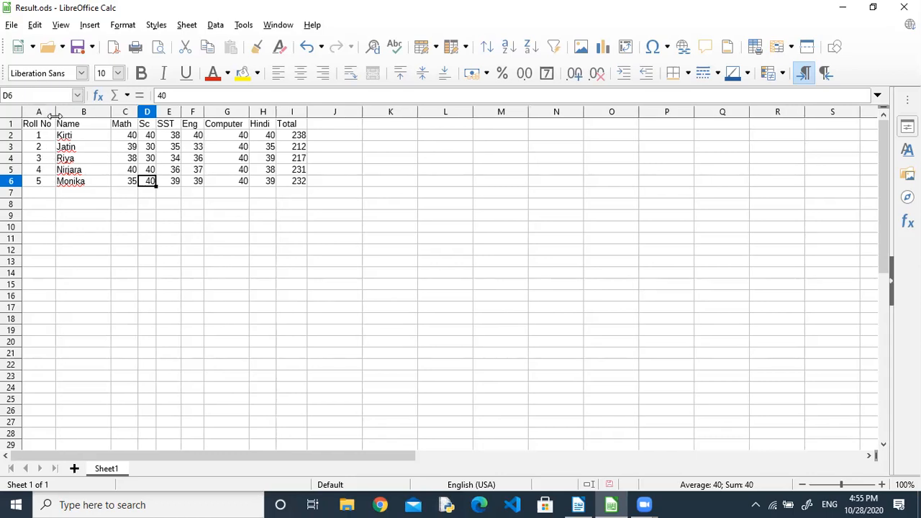
left_click(115, 159)
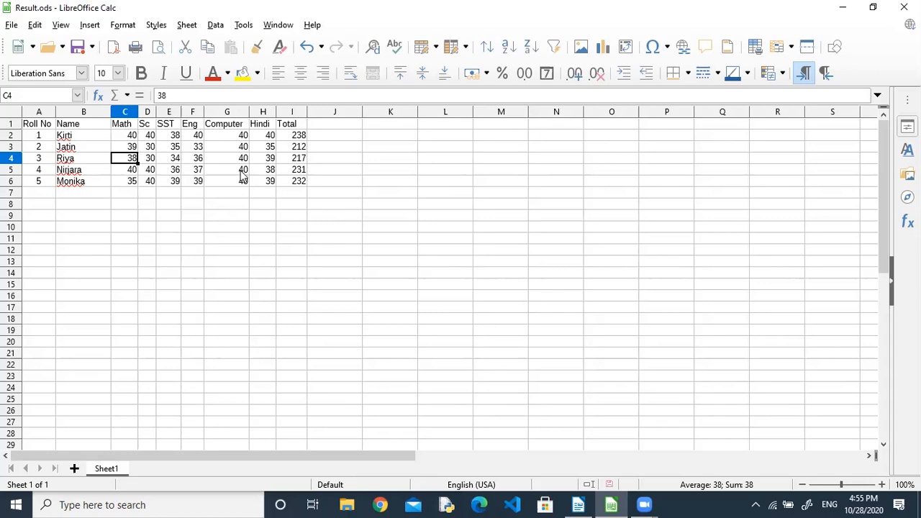
left_click(125, 174)
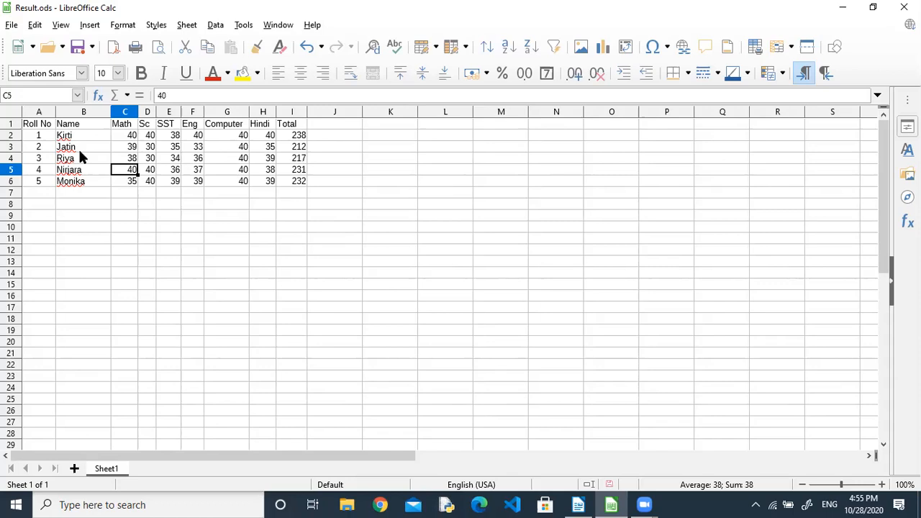
Review the column headings from Roll No through Math, Sc, SST, Eng, Computer, Hindi and Total.
left_click(43, 126)
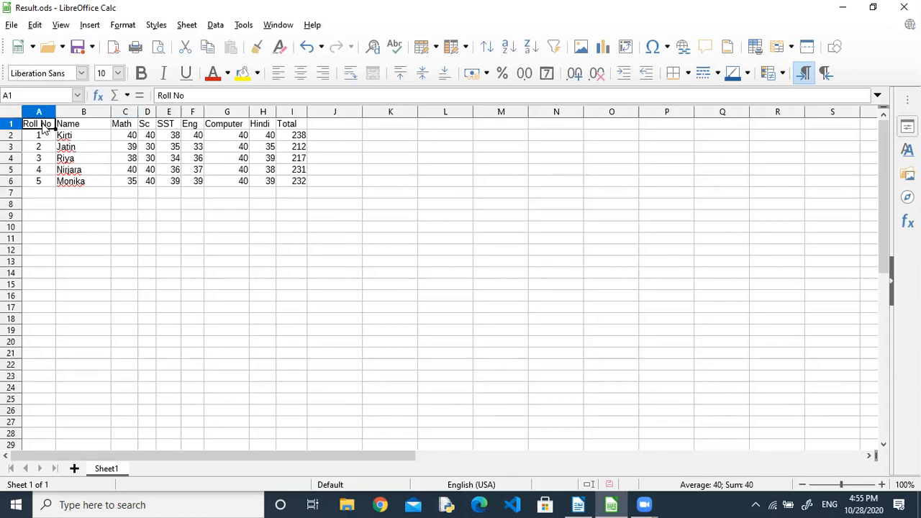
left_click(85, 124)
left_click(119, 127)
left_click(144, 127)
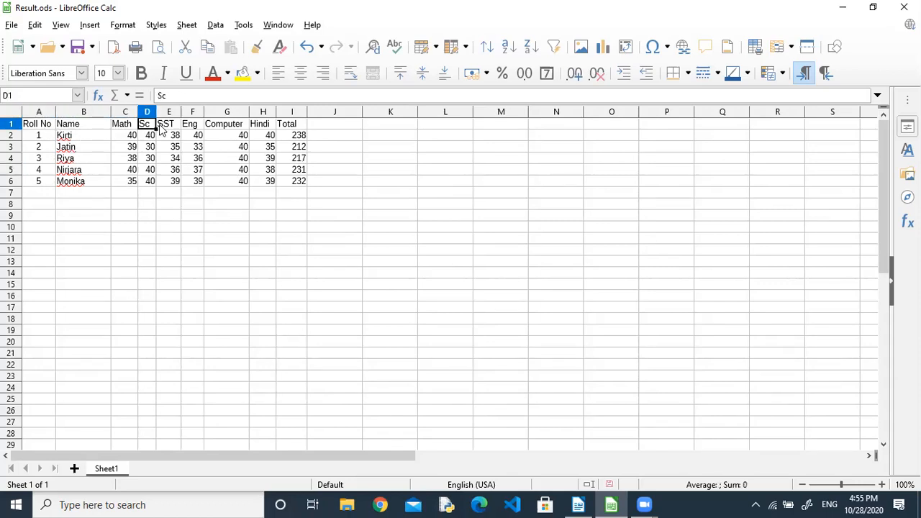
left_click(167, 127)
left_click_drag(188, 127, 223, 129)
left_click(224, 128)
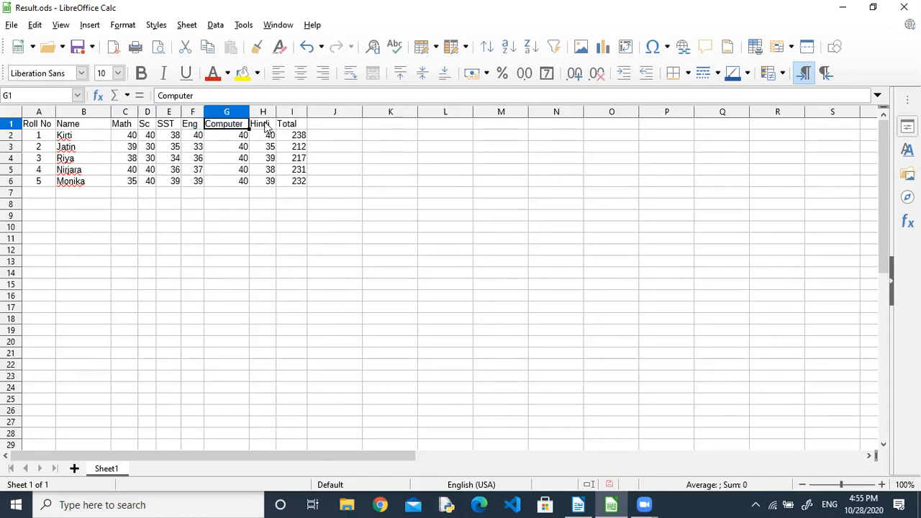
left_click(261, 127)
left_click(288, 127)
Step through the Total SUM formulas and the first student's marks.
left_click(295, 138)
key("Down")
key("Down")
key("Up")
key("Up")
key("Left")
key("Left")
key("Left")
key("Left")
key("Left")
key("Left")
key("Left")
key("Right")
key("Left")
key("Left")
key("Right")
key("Left")
key("Down")
key("Down")
key("Down")
key("Down")
key("Right")
key("Right")
key("Right")
key("Right")
key("Right")
key("Right")
key("Right")
key("Right")
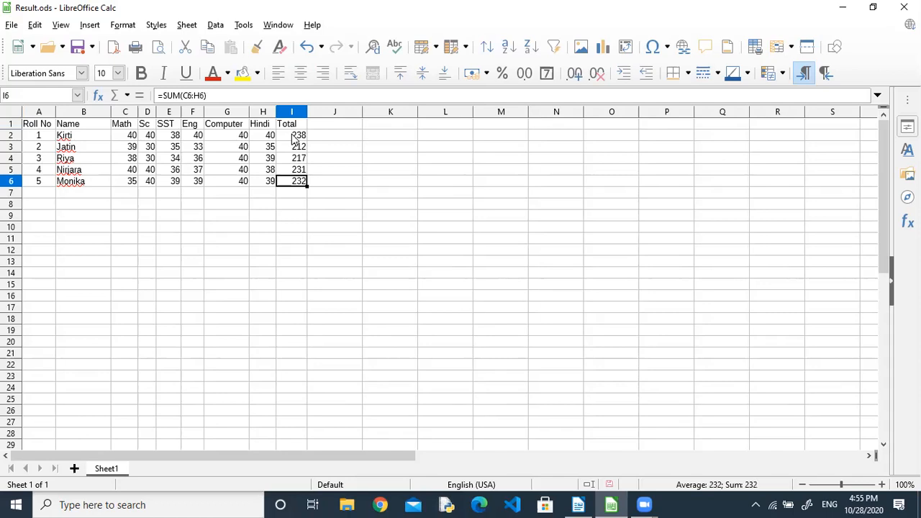
left_click(532, 197)
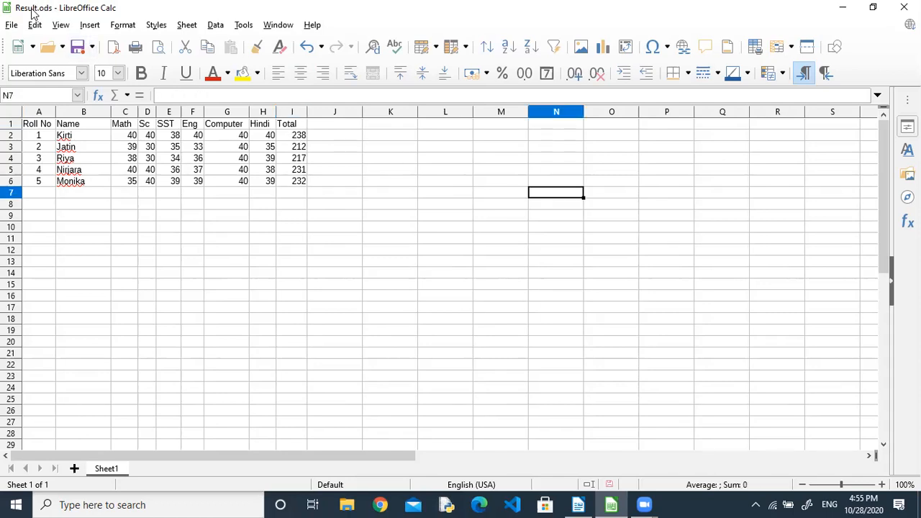
Re-save the sheet as Result in ODF Spreadsheet format, replacing the existing file, and close Calc.
left_click(12, 27)
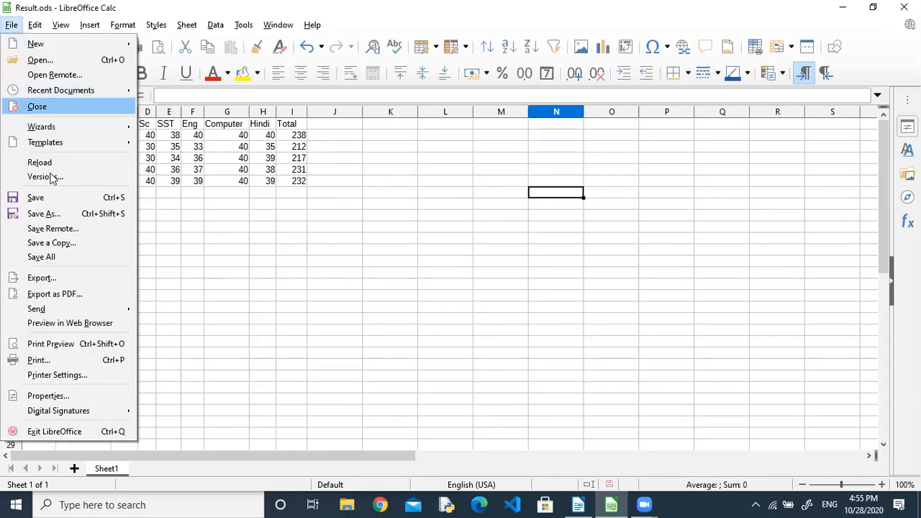
left_click(61, 214)
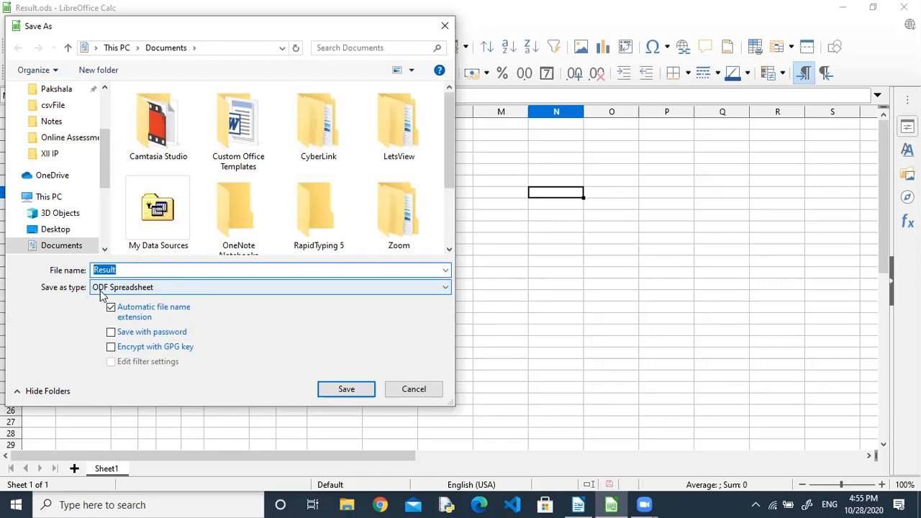
left_click(360, 392)
left_click(495, 254)
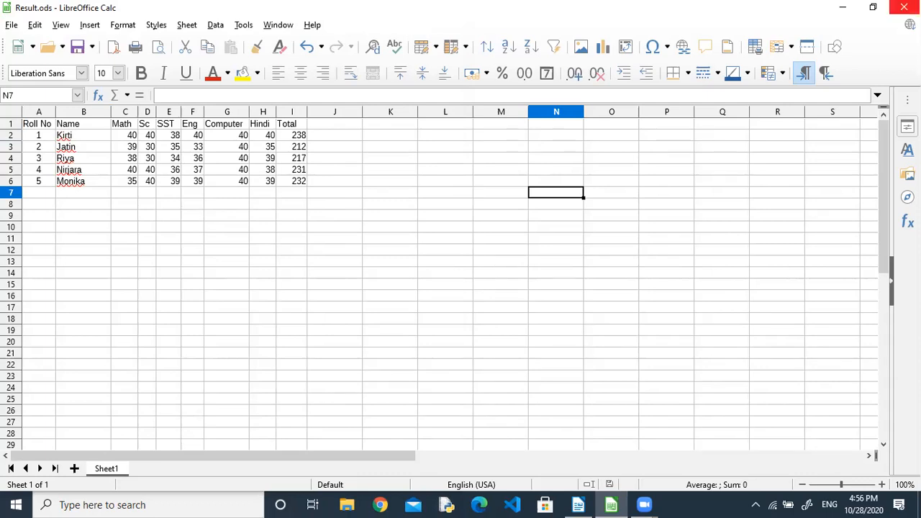
left_click(904, 9)
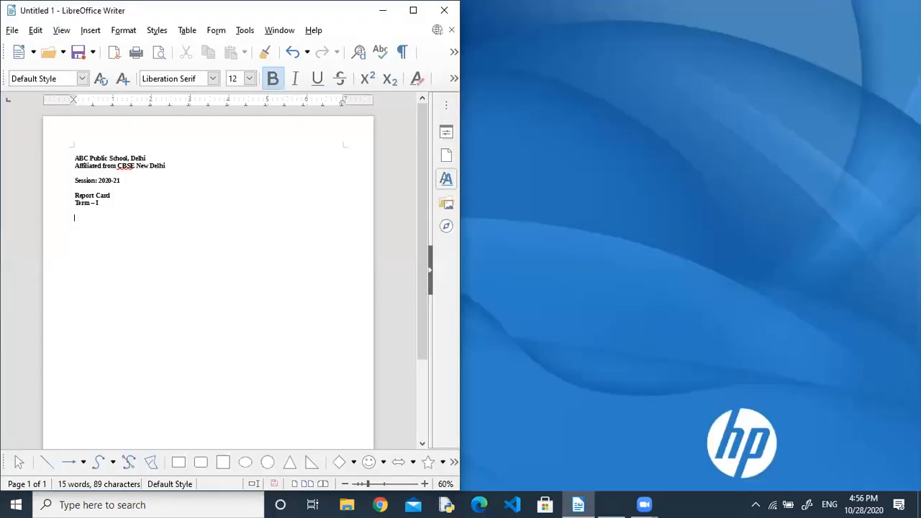
Maximize the Writer window, zoom to 100%, and place the caret in the report card text.
key("super+Down")
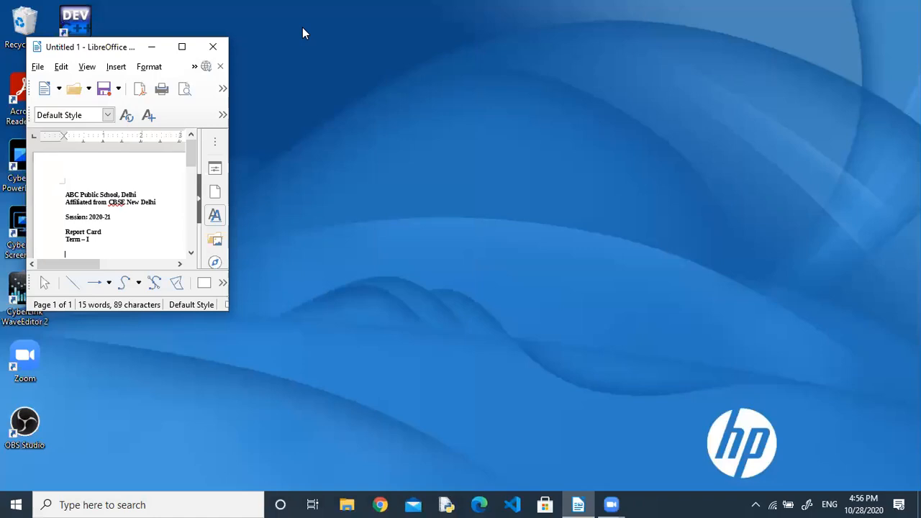
left_click(181, 44)
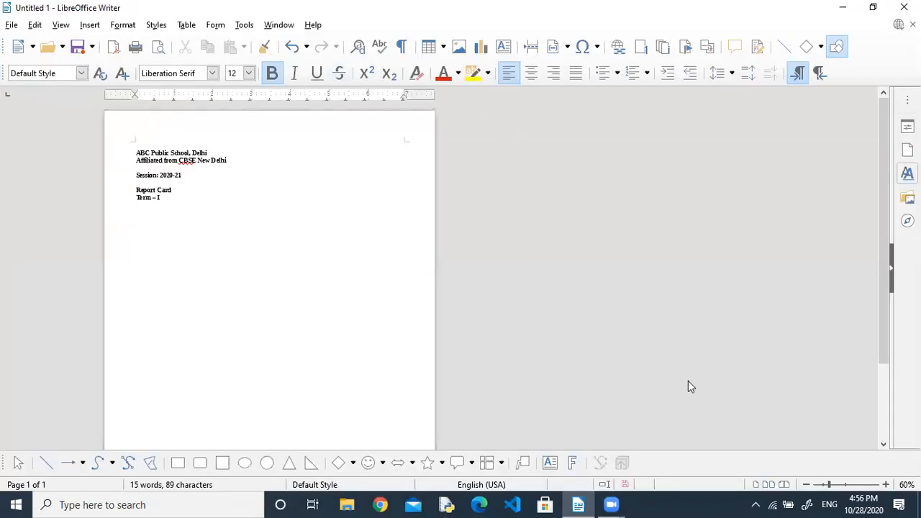
left_click(846, 485)
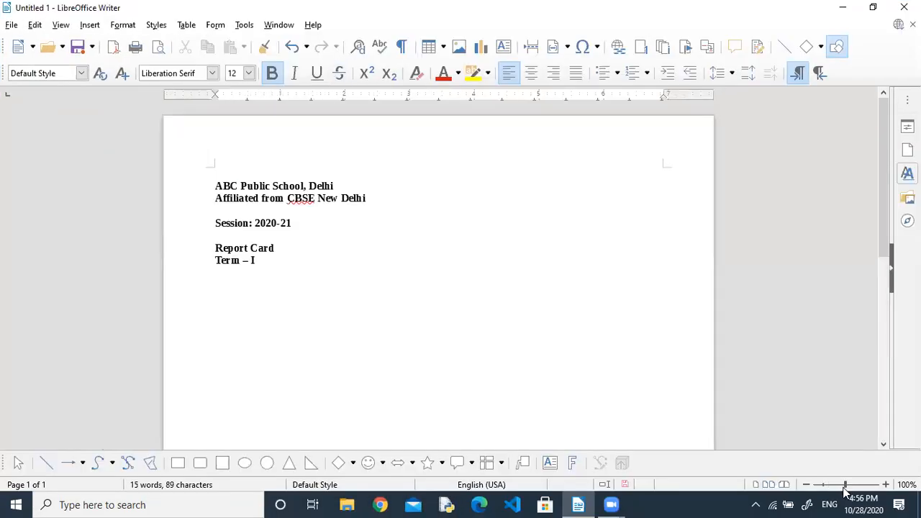
left_click(408, 286)
Type the school's address line below the affiliation line.
type("Preet vi")
key("BackSpace")
key("BackSpace")
key("Return")
type("vi")
key("BackSpace")
key("BackSpace")
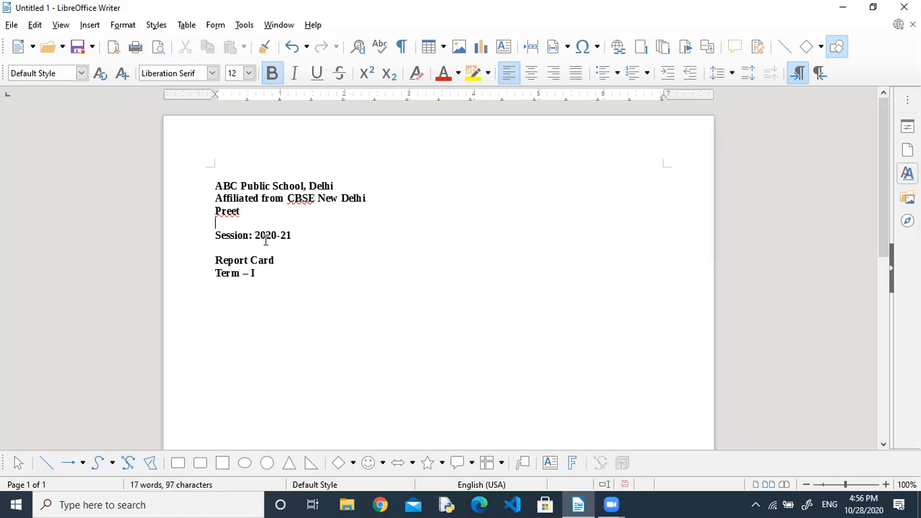
key("BackSpace")
type("Vihar,")
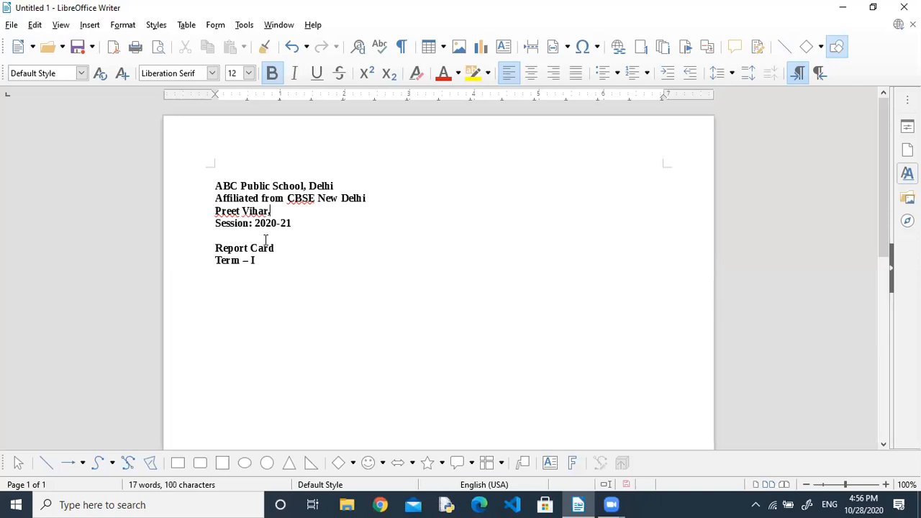
type(" New Delhi")
Add an 'Email :' line with the school's e-mail address.
key("Return")
type("mai")
key("BackSpace")
key("BackSpace")
key("BackSpace")
type("ma")
key("BackSpace")
key("BackSpace")
type("Ema")
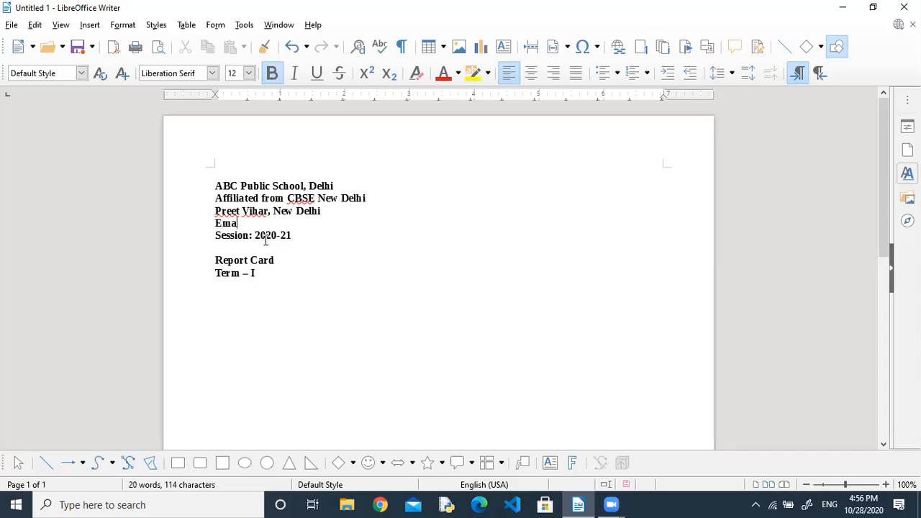
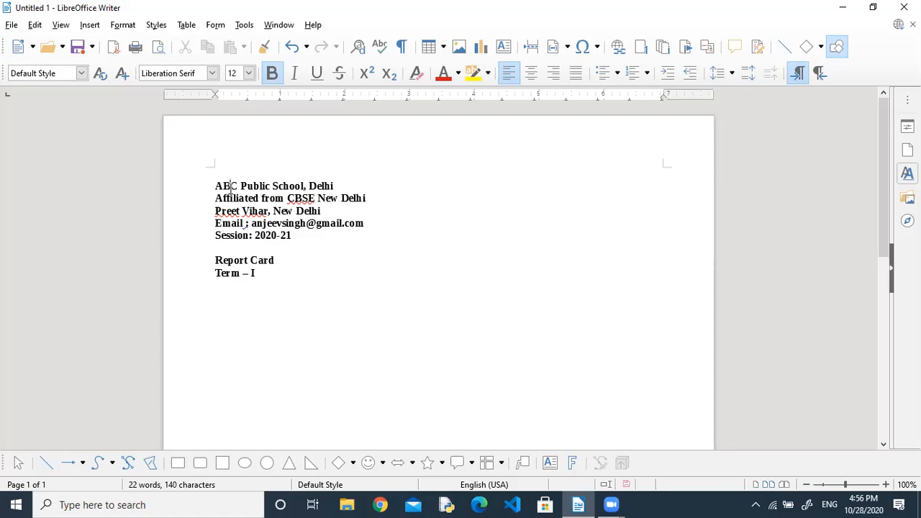
Replace 'BC' with 'KS' so the school name reads AKS Public School, Delhi.
key("Delete")
key("BackSpace")
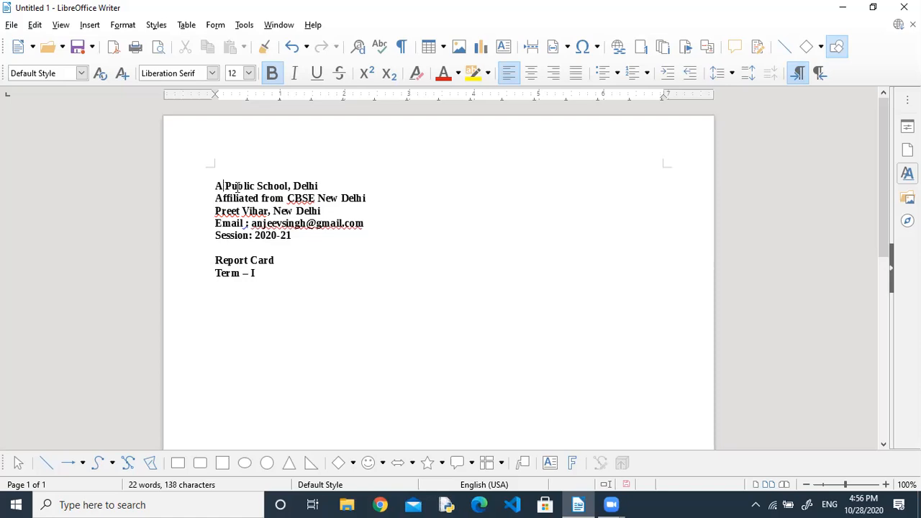
type("S")
key("BackSpace")
type("S")
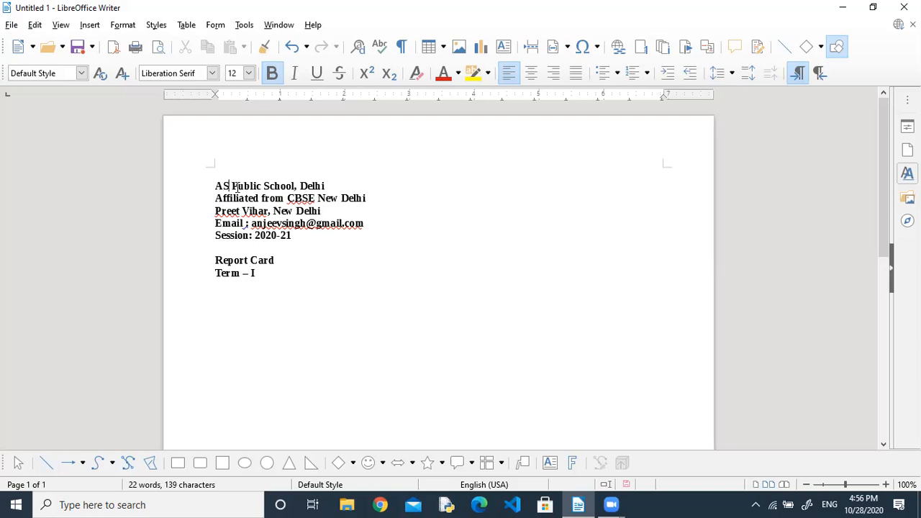
key("BackSpace")
type("KS")
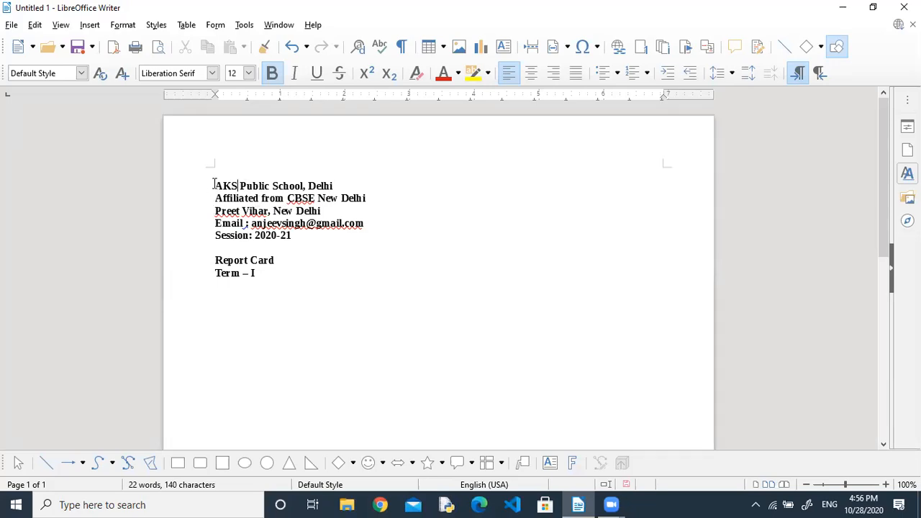
Centre the heading lines and set the school name to 28 pt.
left_click_drag(216, 185, 302, 271)
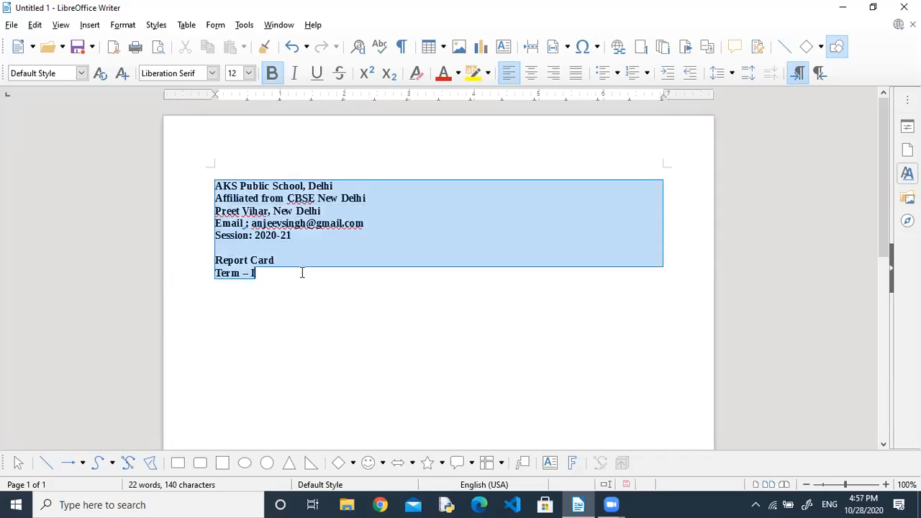
key("ctrl+e")
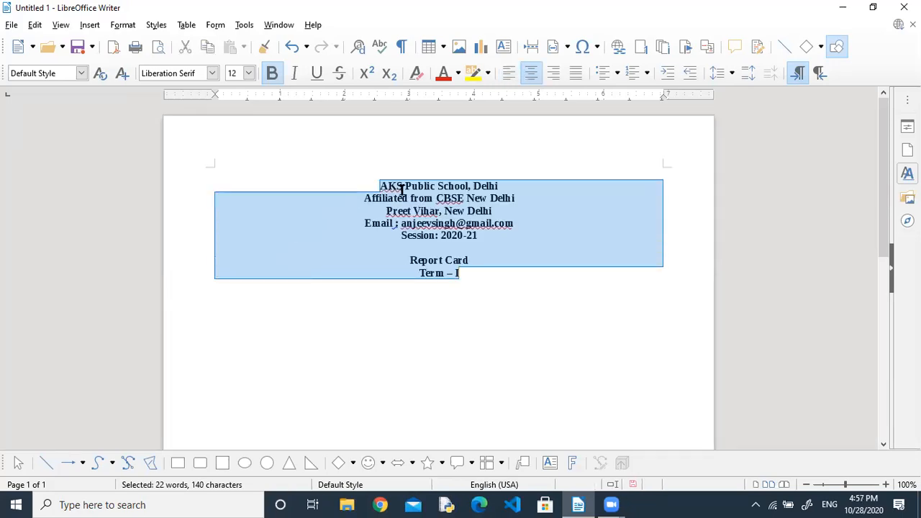
left_click_drag(382, 185, 500, 184)
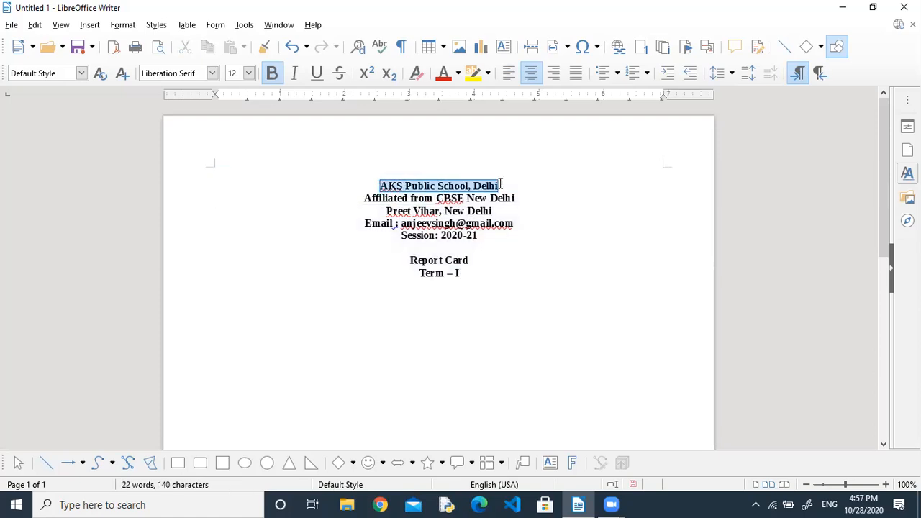
left_click(248, 73)
left_click(250, 201)
left_click(250, 202)
left_click(250, 202)
left_click(250, 201)
left_click(232, 201)
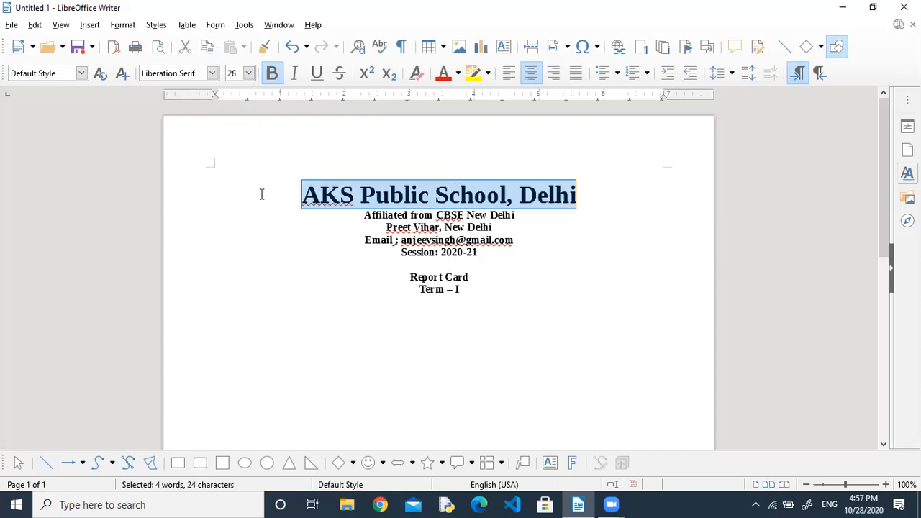
Set the address line to 18 pt.
left_click_drag(387, 228, 497, 226)
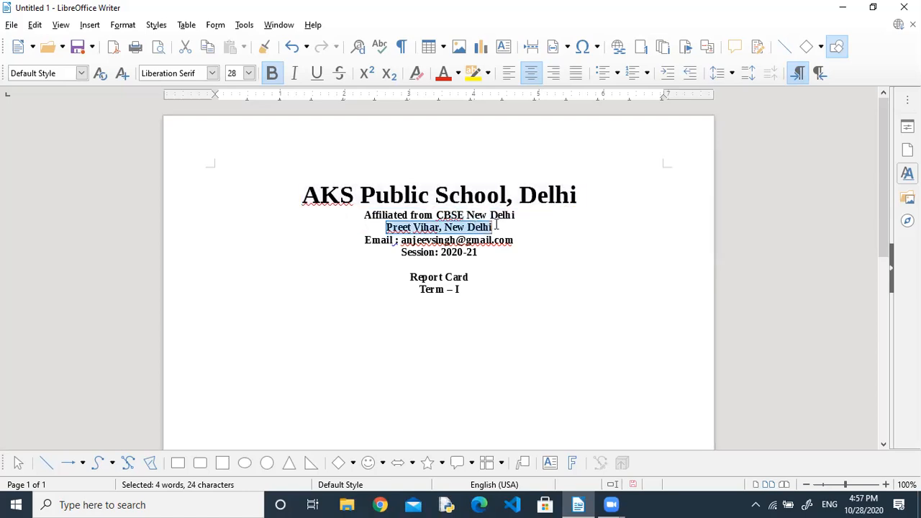
left_click(250, 75)
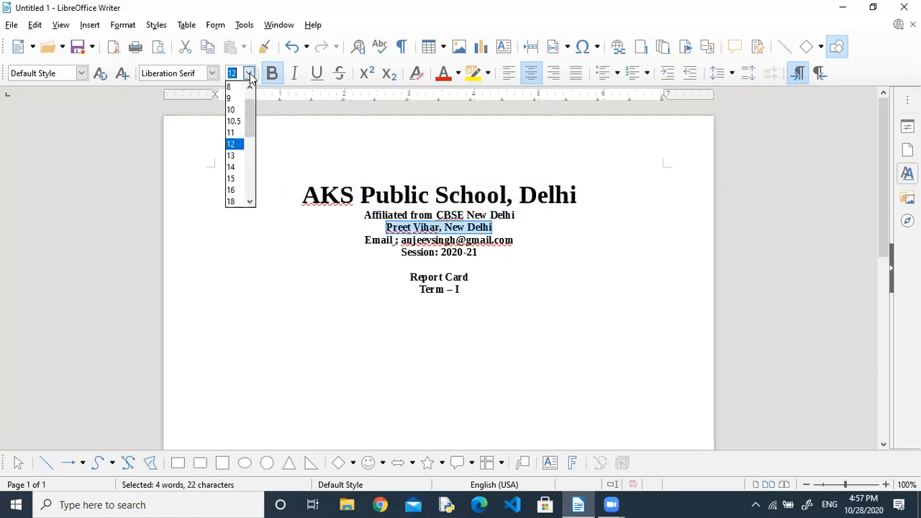
left_click(237, 202)
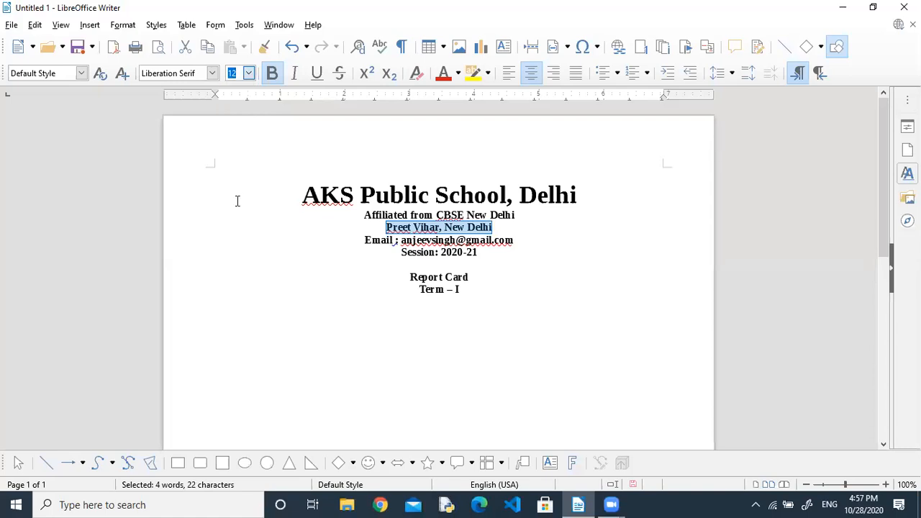
left_click(365, 247)
Add a blank line above Session and set Session, Report Card and Term – I to 15 pt.
left_click(400, 258)
key("Return")
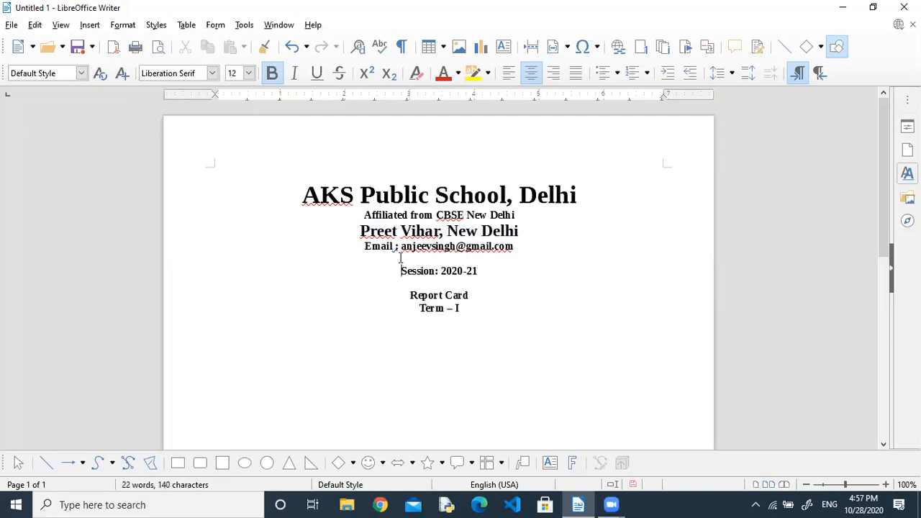
key("shift+End")
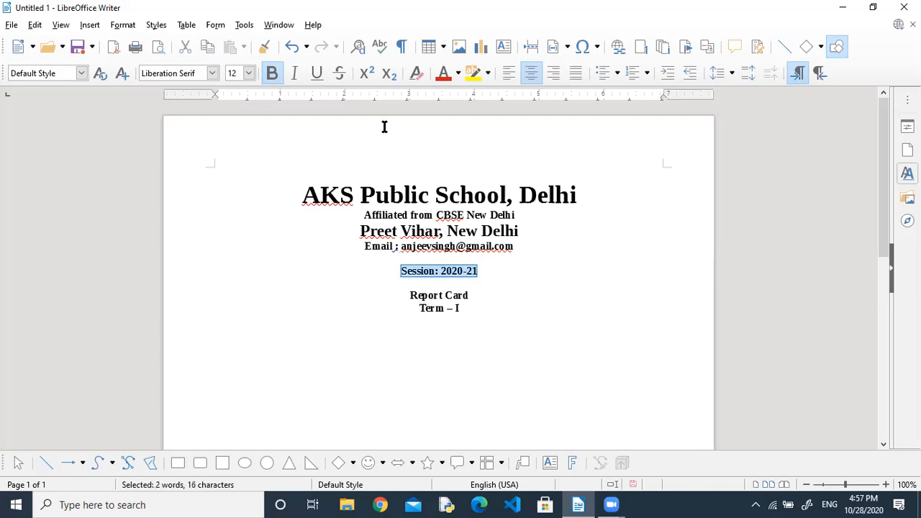
left_click(249, 74)
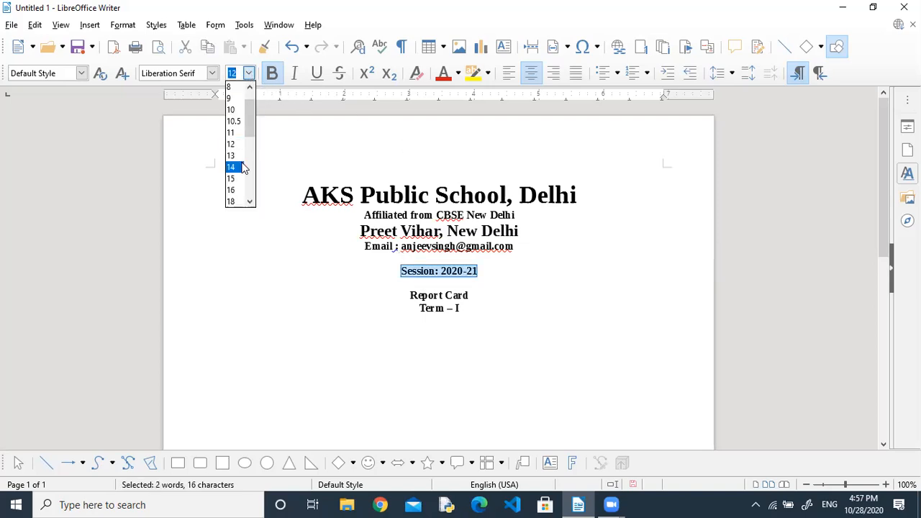
left_click(235, 182)
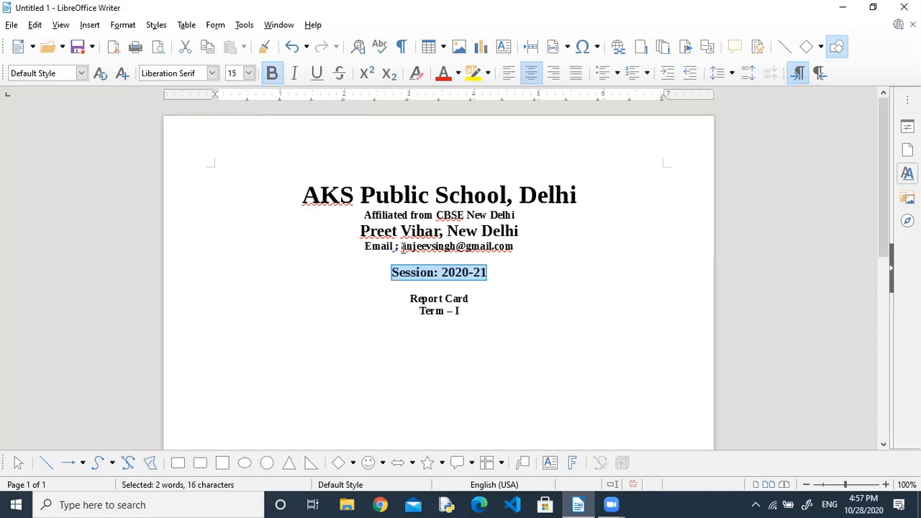
left_click_drag(410, 298, 480, 306)
left_click(249, 73)
left_click(232, 178)
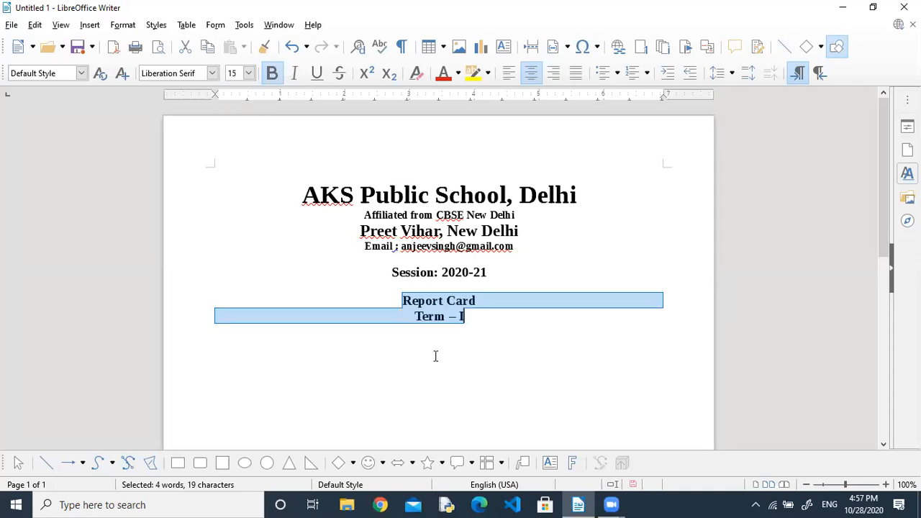
left_click(435, 355)
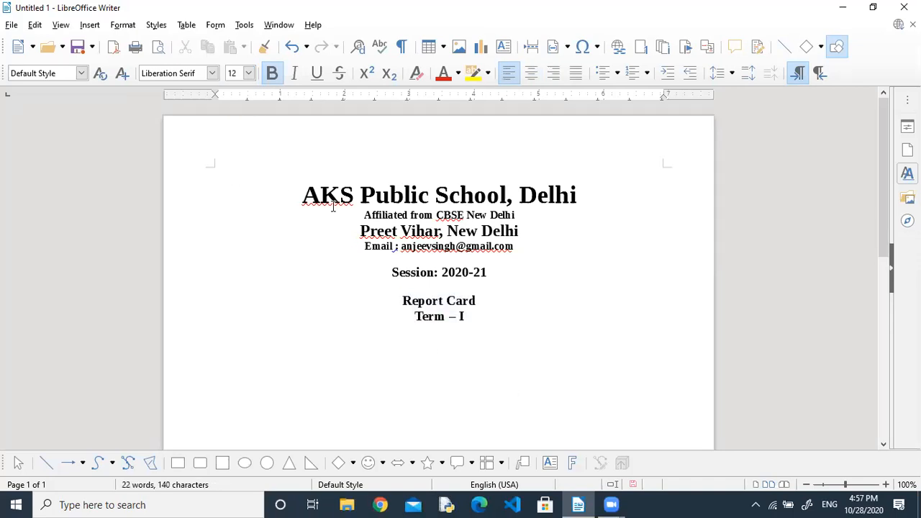
Insert a 2x2 table under the Term – I line.
left_click(90, 26)
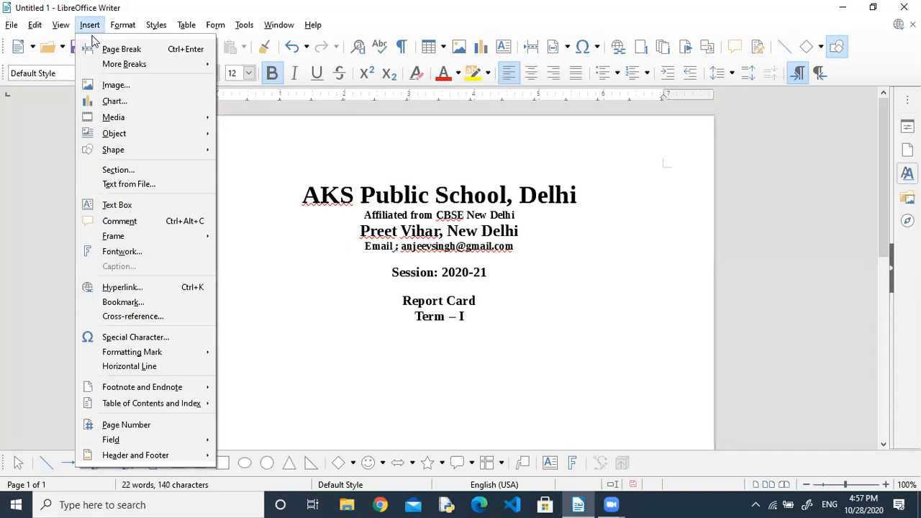
left_click(260, 121)
left_click(431, 49)
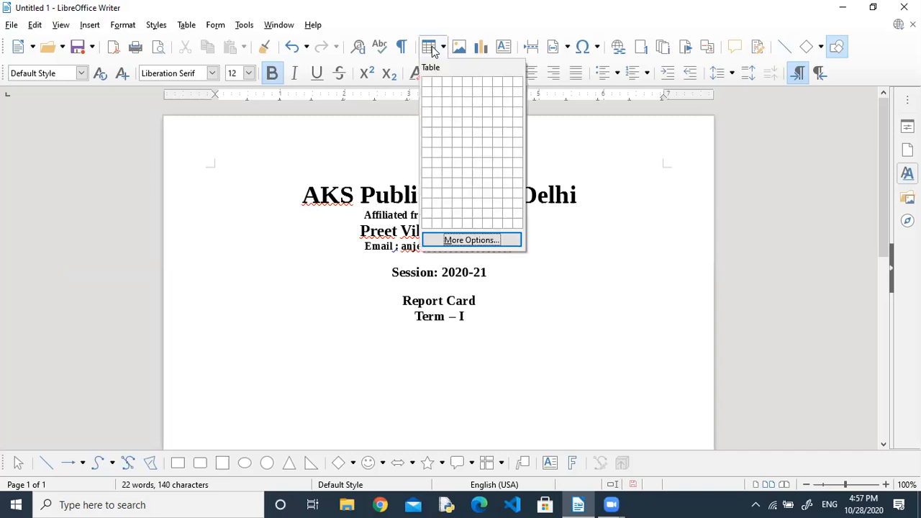
left_click(439, 95)
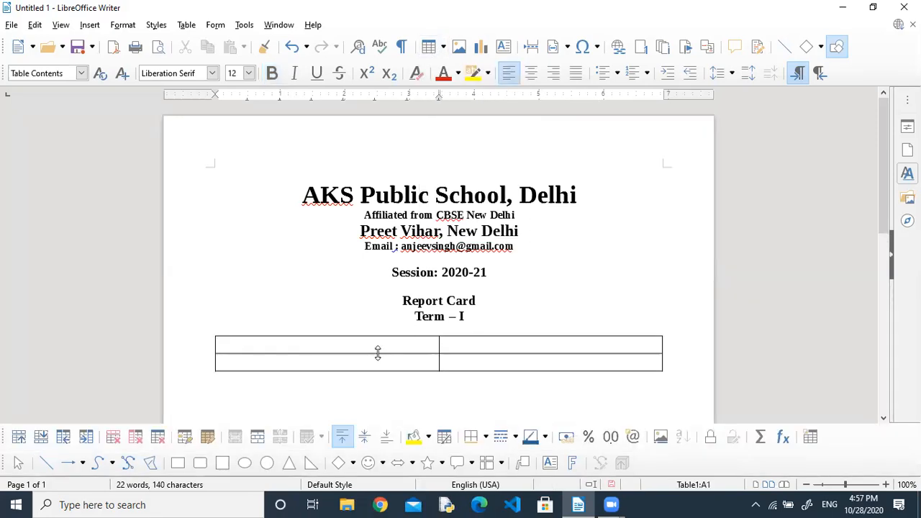
Fill in Roll Number, Name and Class & Sec rows, with IX - A beside Class & Sec.
type("Roll Number")
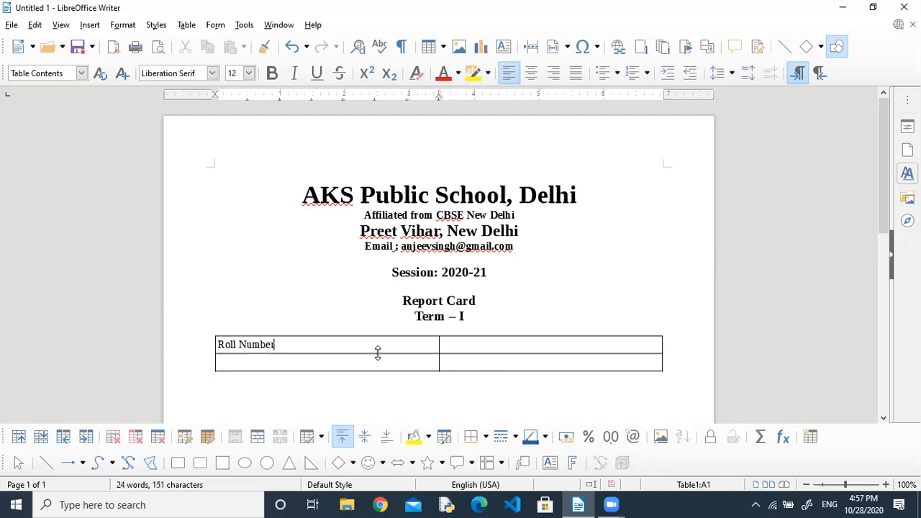
type("Nam")
key("Tab")
key("Tab")
type("Class & Sec")
key("Tab")
type("IX - A")
left_click_drag(438, 360, 347, 363)
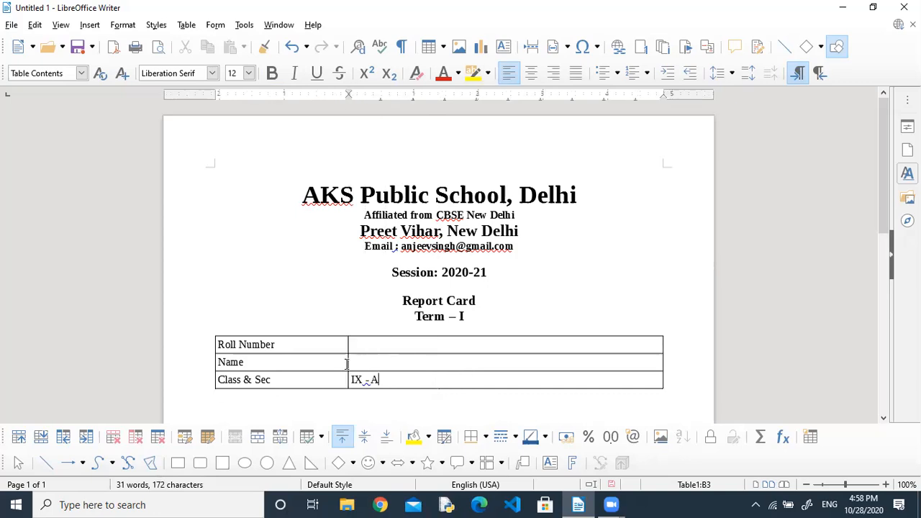
Undo the column resize and narrow the details table from both sides.
key("ctrl+z")
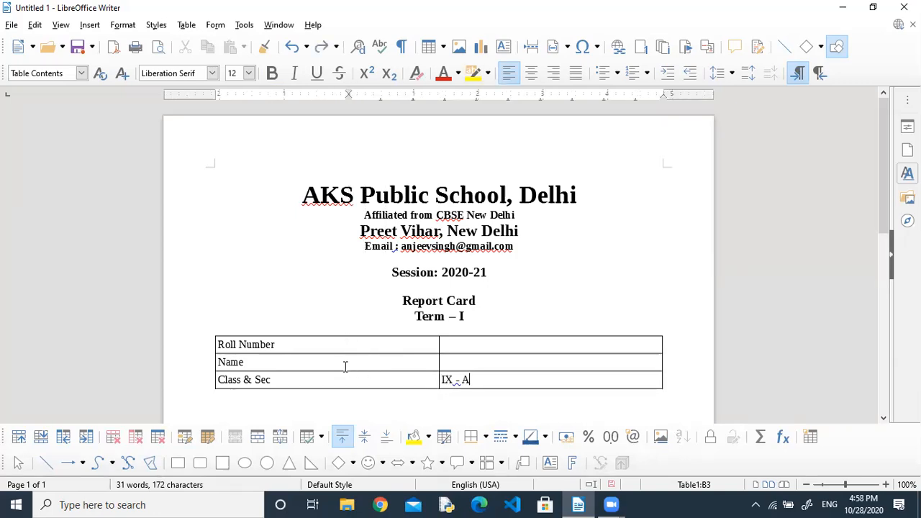
left_click_drag(210, 362, 262, 361)
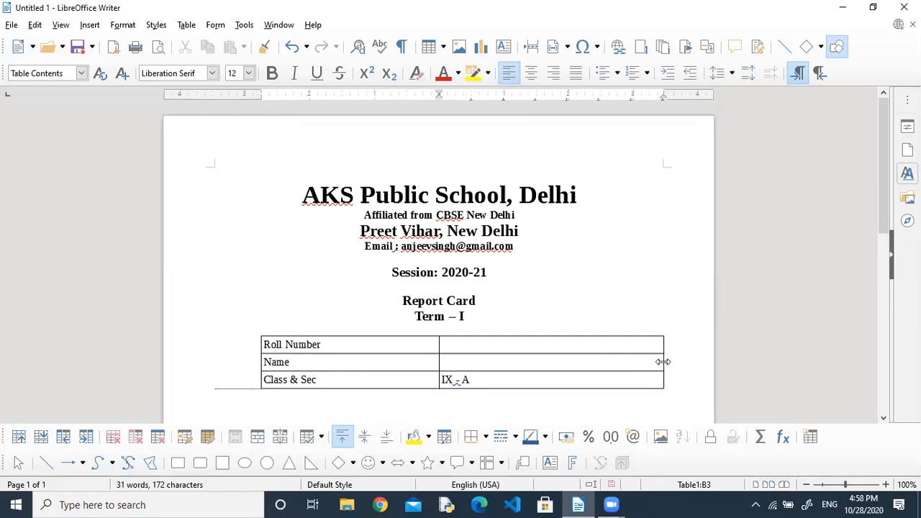
left_click_drag(663, 362, 613, 362)
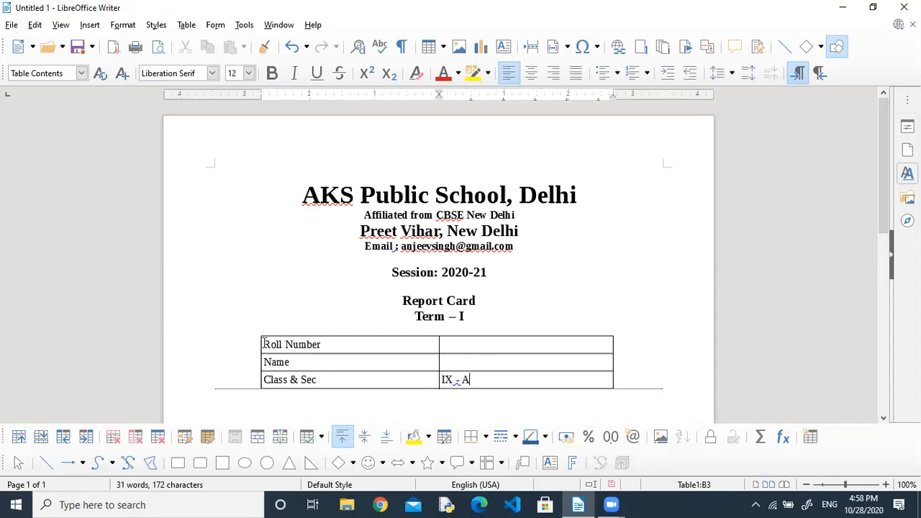
Centre-align the entries in the details table's second column.
left_click_drag(265, 344, 514, 376)
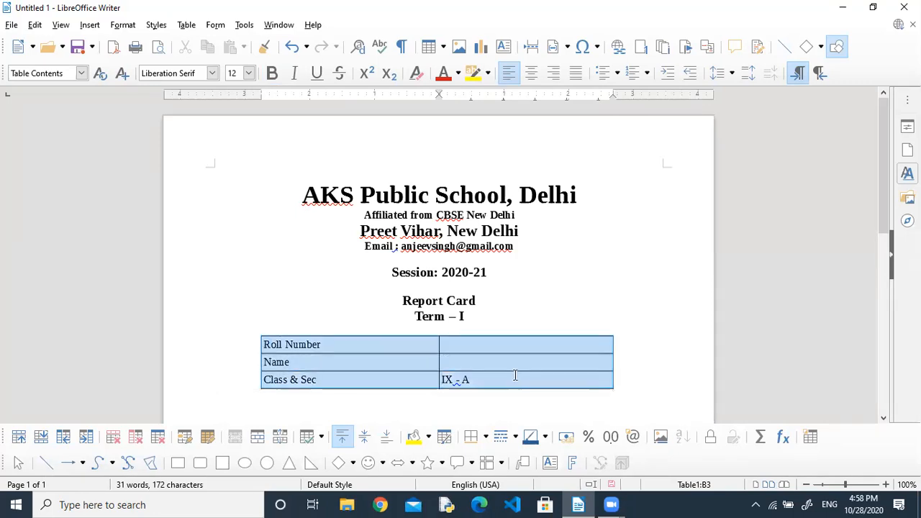
left_click(514, 376)
left_click_drag(450, 339, 496, 374)
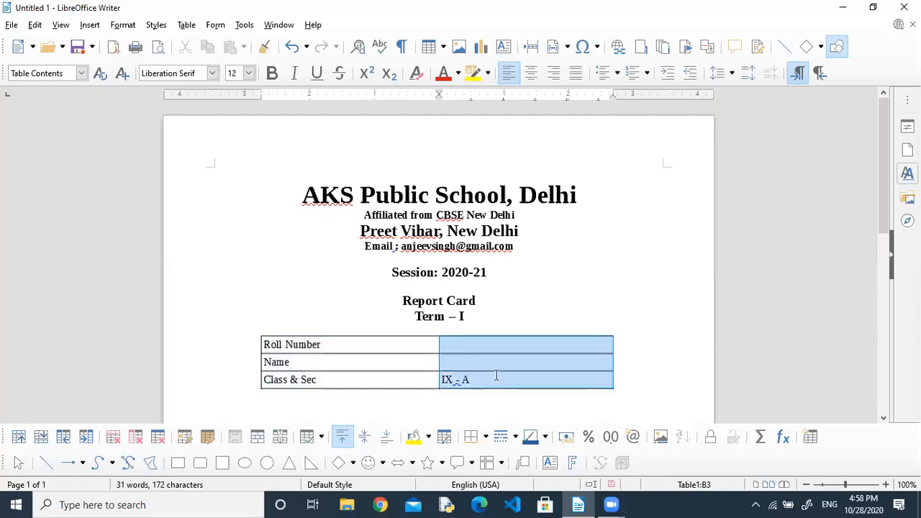
left_click(531, 72)
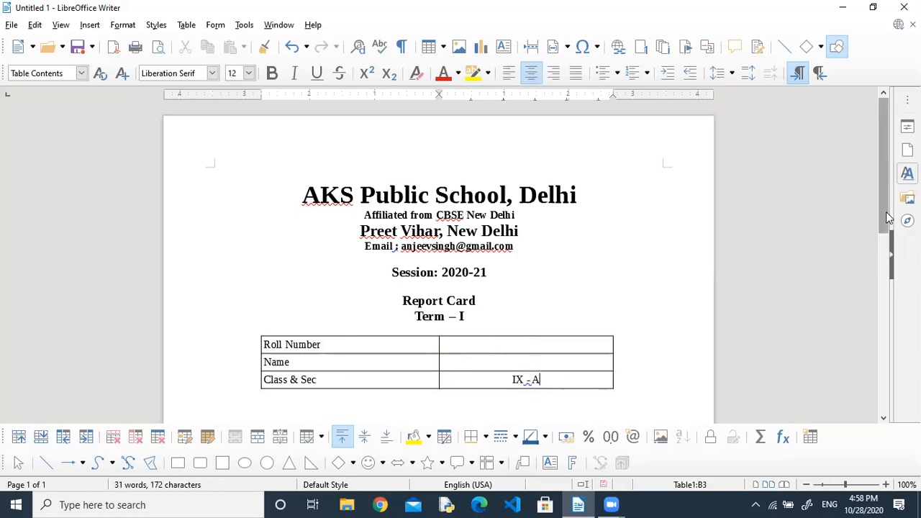
scroll(884, 253, "down", 3)
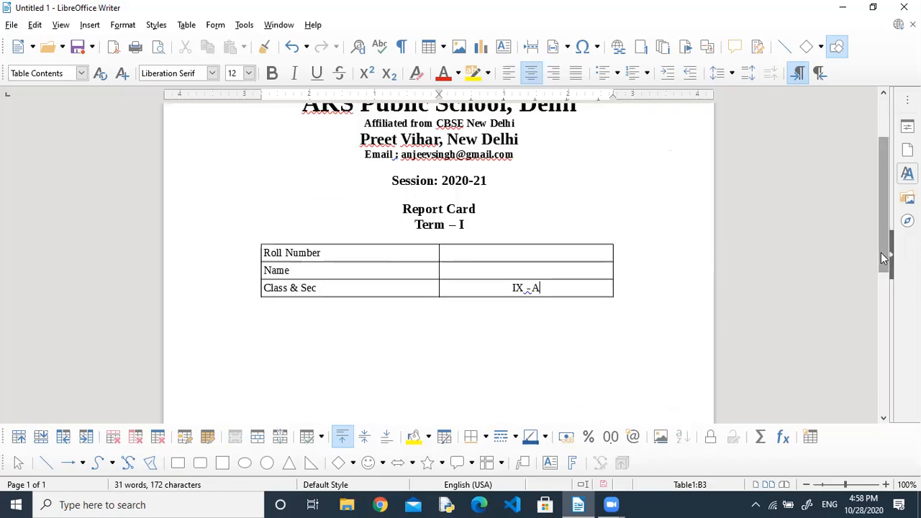
left_click(359, 311)
Add a blank line below the details table and insert a 4x4 table.
key("Return")
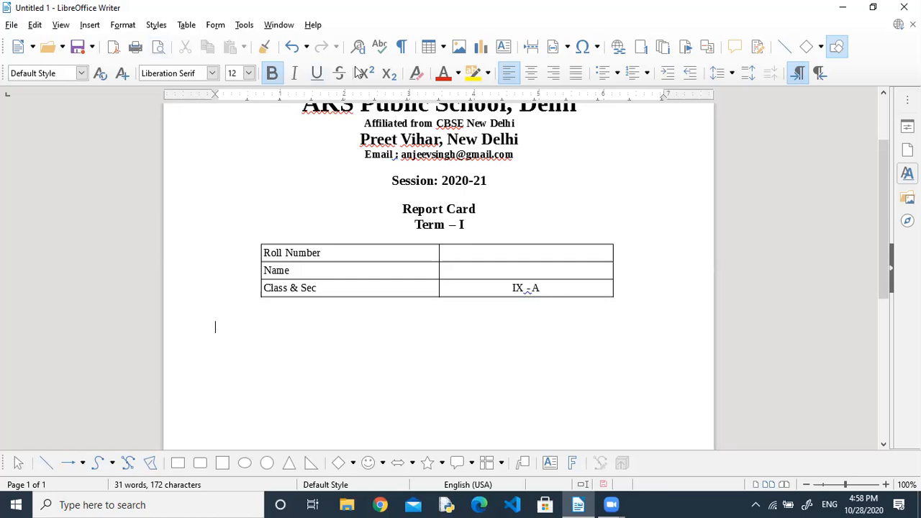
left_click(442, 48)
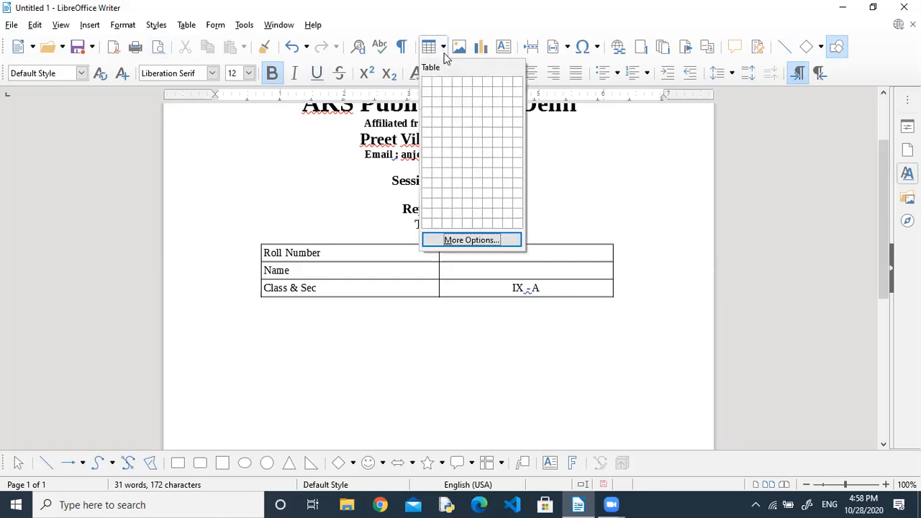
left_click(454, 114)
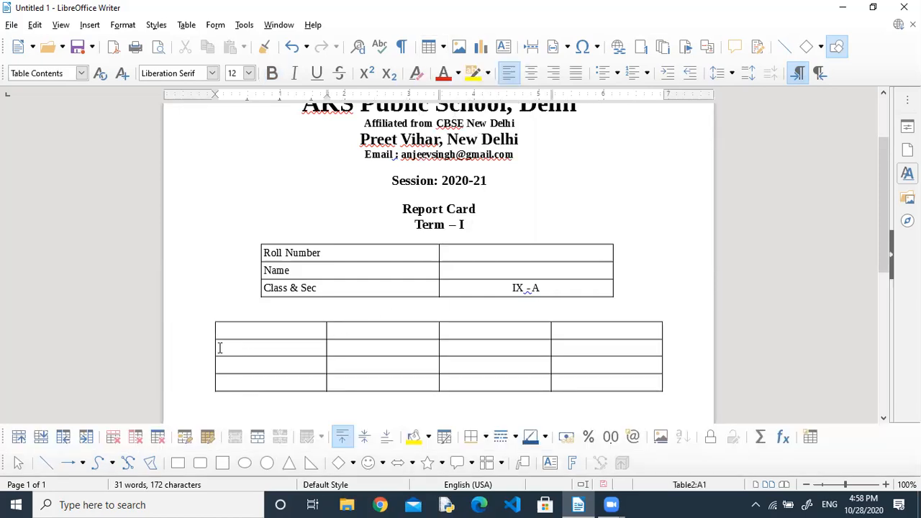
Type the headers Subject Name, Scored, MM and Grade, and narrow the Subject Name column.
type("Subject Name")
key("Tab")
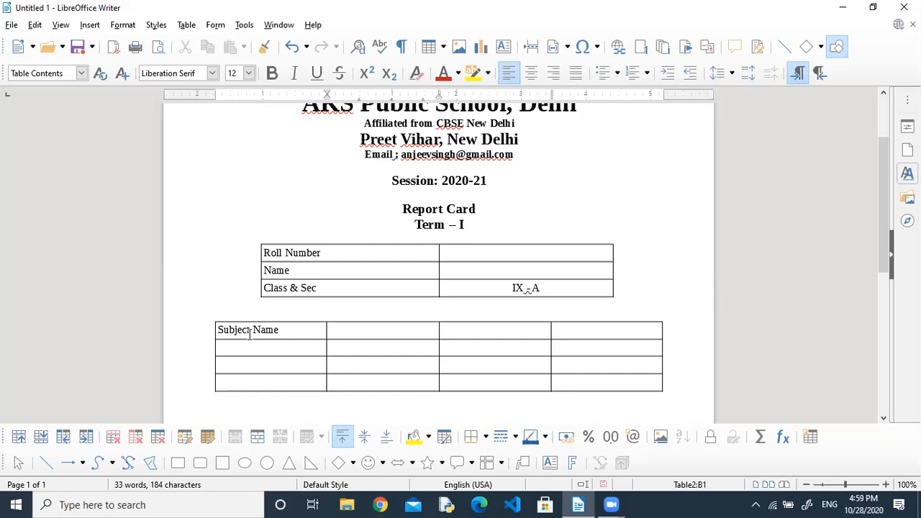
type("Scored")
key("Tab")
type("MM")
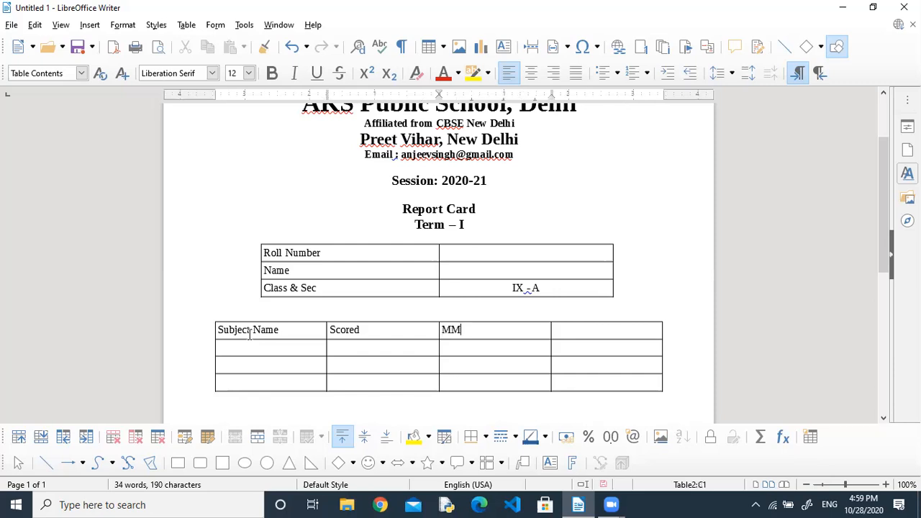
type("Grade")
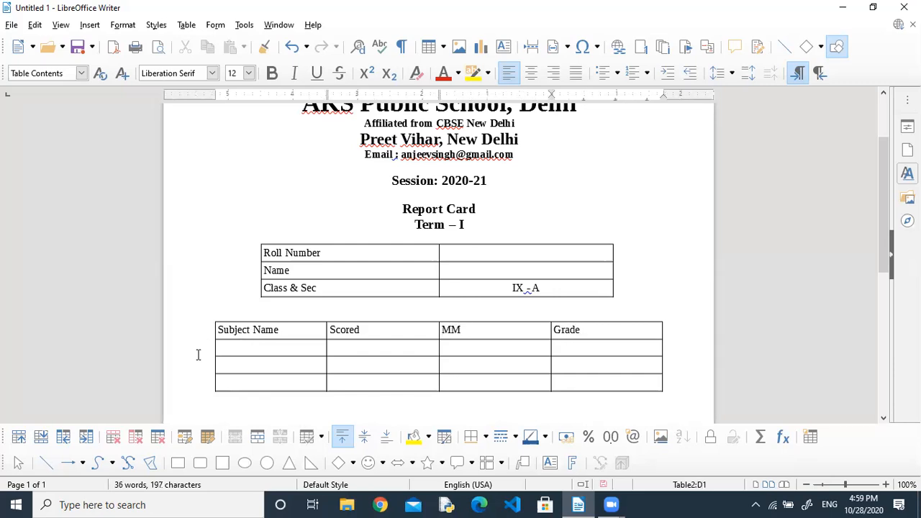
left_click_drag(214, 346, 238, 348)
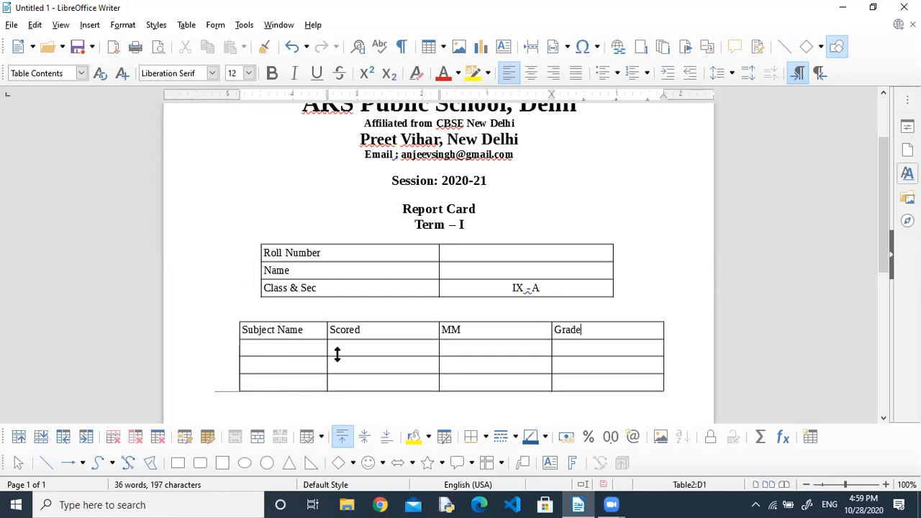
Enter Hindi, English, Maths, Science and Social Science in the subject column.
left_click(312, 351)
type("Hindi")
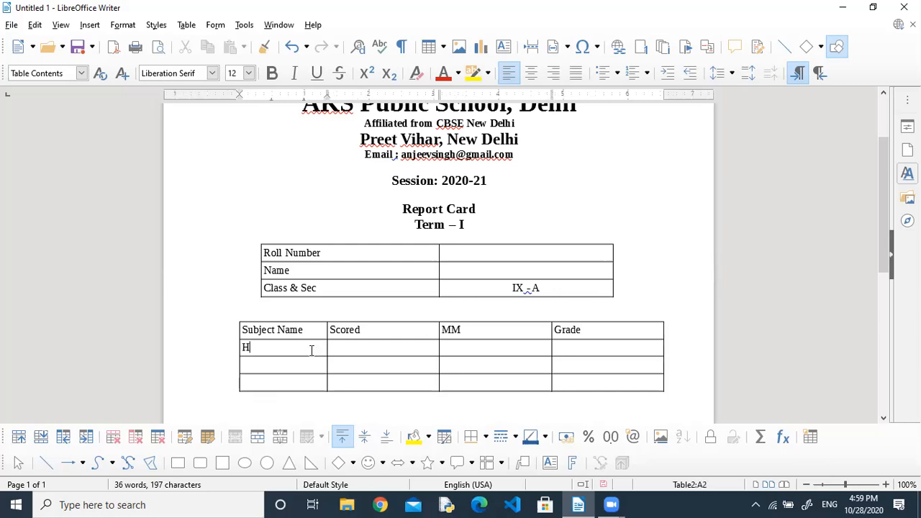
key("Down")
type("English")
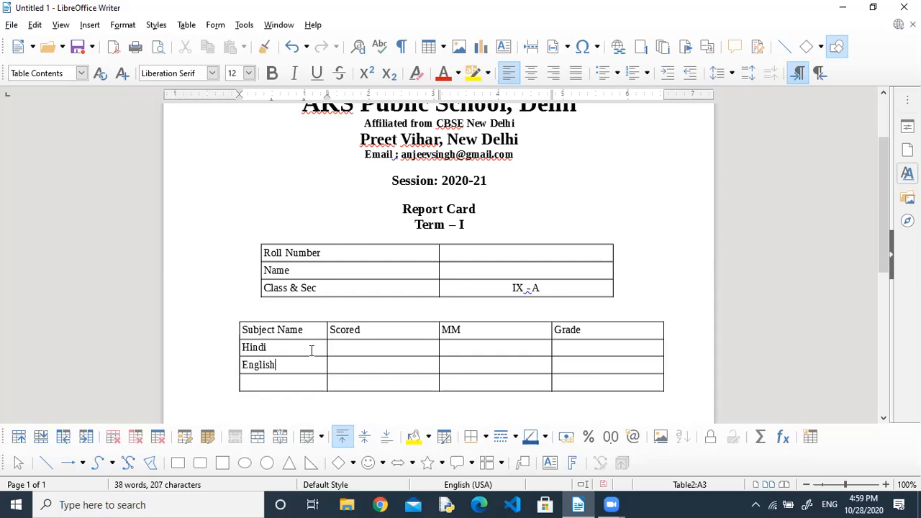
key("Return")
key("BackSpace")
type("Maths")
key("Tab")
key("Tab")
key("Tab")
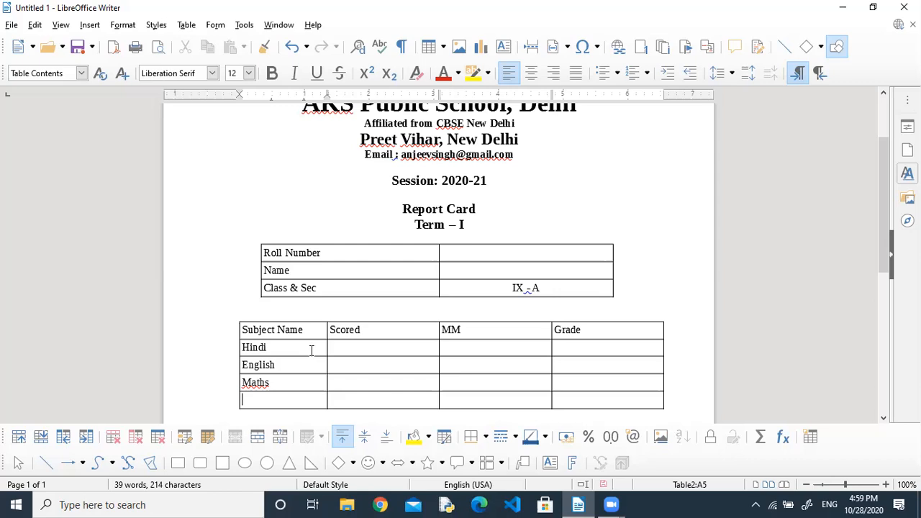
type("Science")
key("Tab")
type("Social Science")
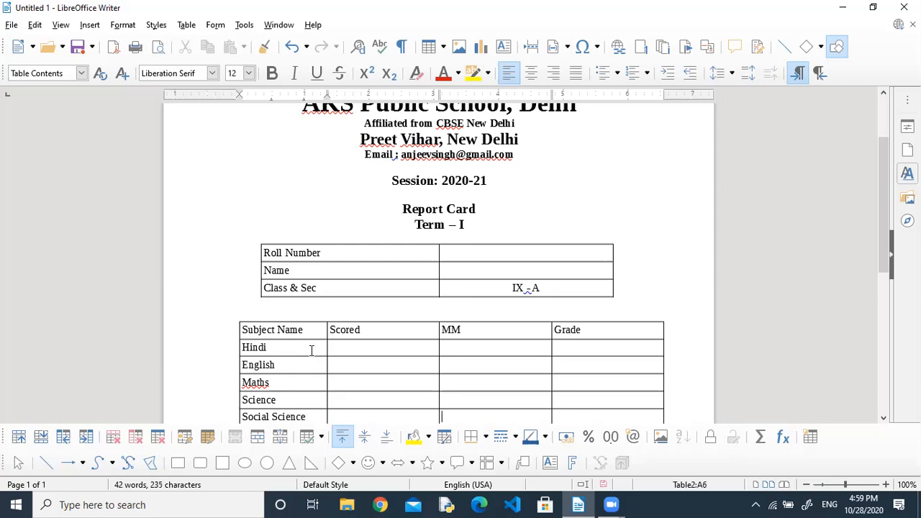
Change Maths to Mathematics and add Computer, leaving one empty row below.
left_click_drag(885, 247, 887, 292)
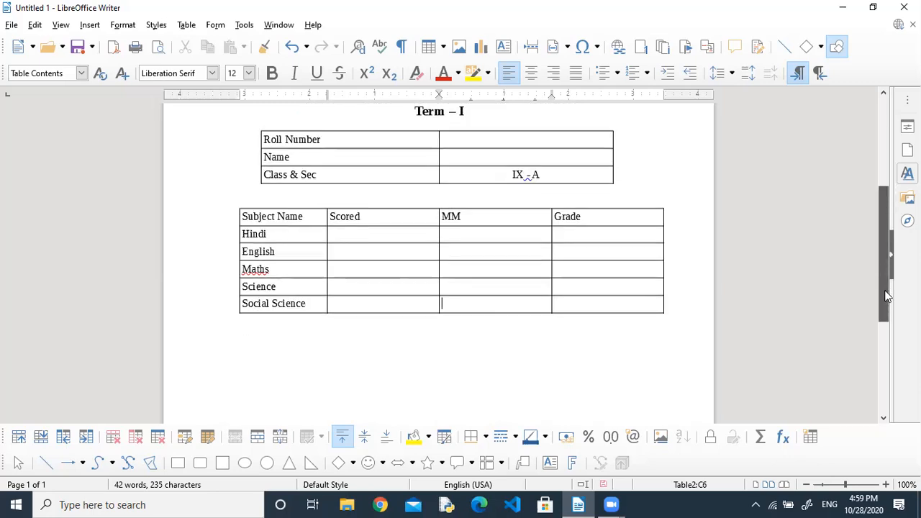
left_click(277, 269)
key("BackSpace")
type("ematics")
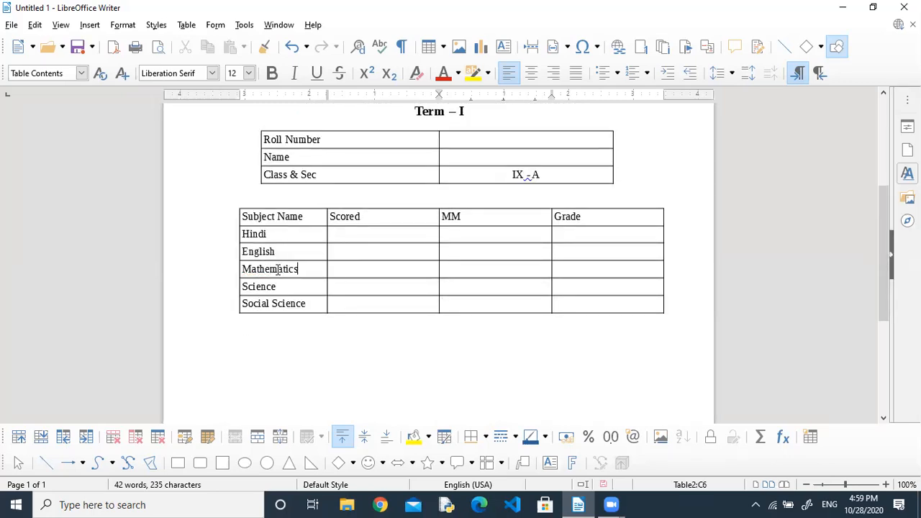
key("Tab")
type("Computer")
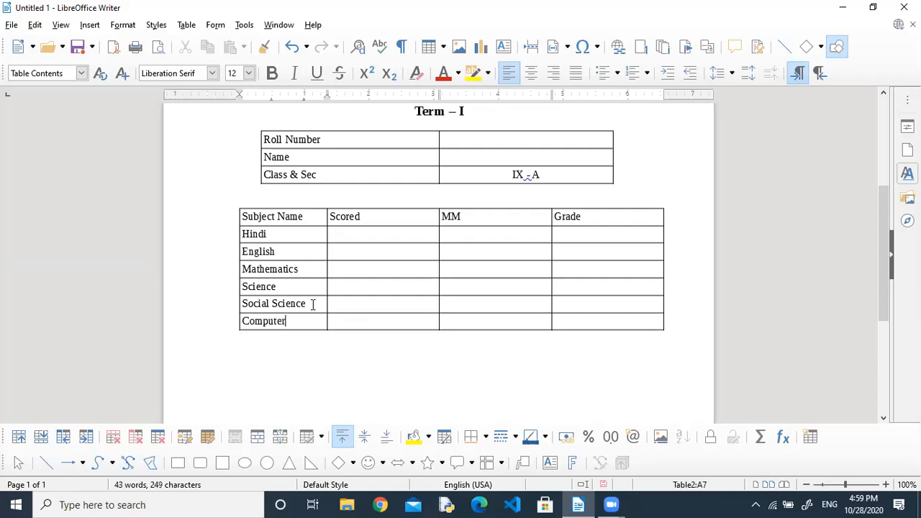
key("Tab")
key("Tab")
key("Tab")
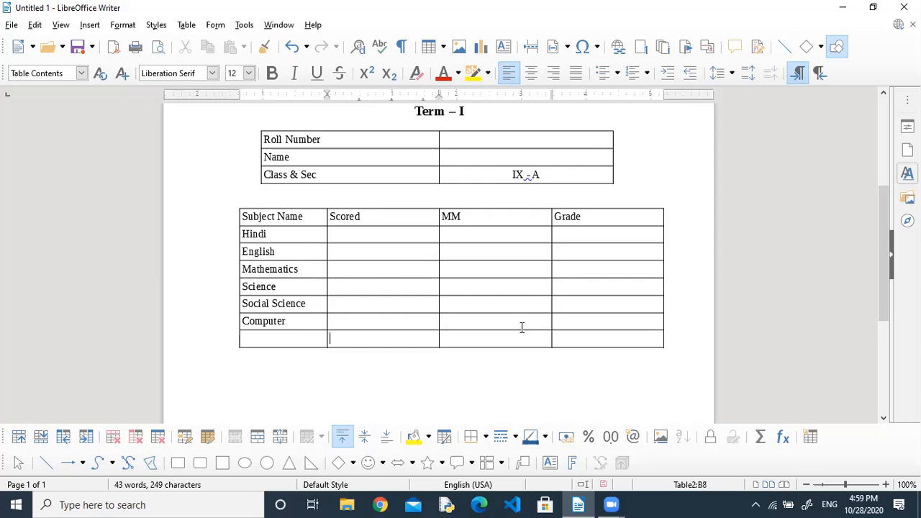
key("shift+Right")
key("shift+Right")
key("shift+Left")
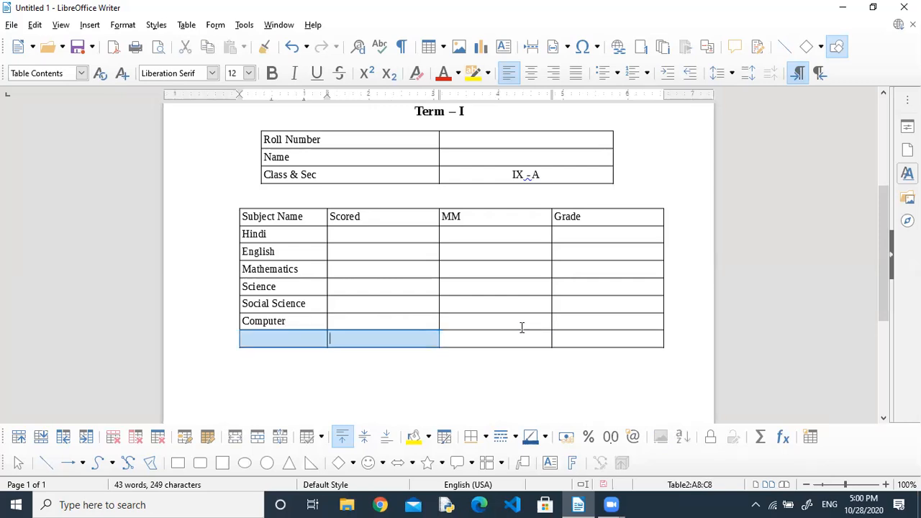
Rename the marks column headings to Maximum Marks and Scored Marks.
key("shift+Right")
key("Up")
key("Right")
key("Right")
key("Right")
key("Right")
key("Right")
key("BackSpace")
key("BackSpace")
key("BackSpace")
key("BackSpace")
key("BackSpace")
key("BackSpace")
type("Maximum Mark")
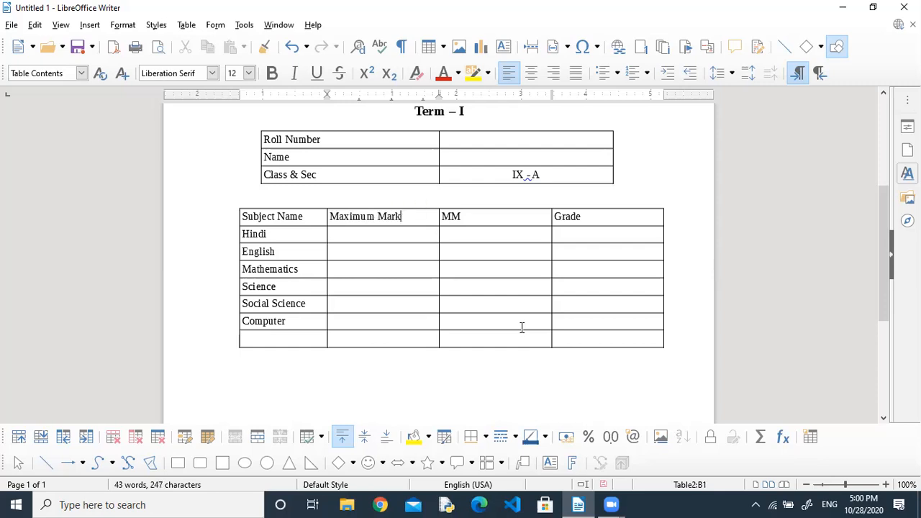
type("S")
key("Delete")
key("Delete")
type("cored Marks")
key("Down")
key("Down")
key("Down")
key("Down")
Add a Total row label and make the whole Total row bold at 16 pt.
type("Total")
key("shift+Left")
key("shift+Left")
key("shift+Left")
key("shift+Left")
key("shift+Left")
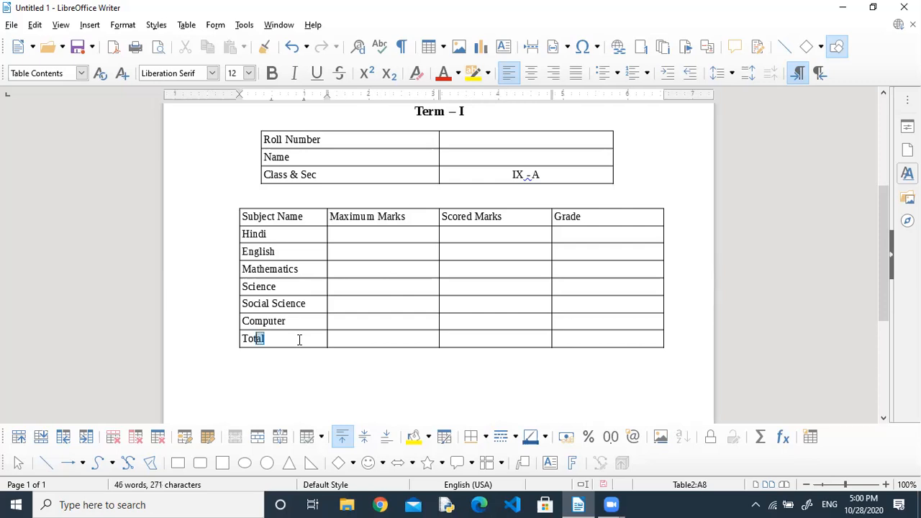
left_click(272, 73)
left_click(248, 73)
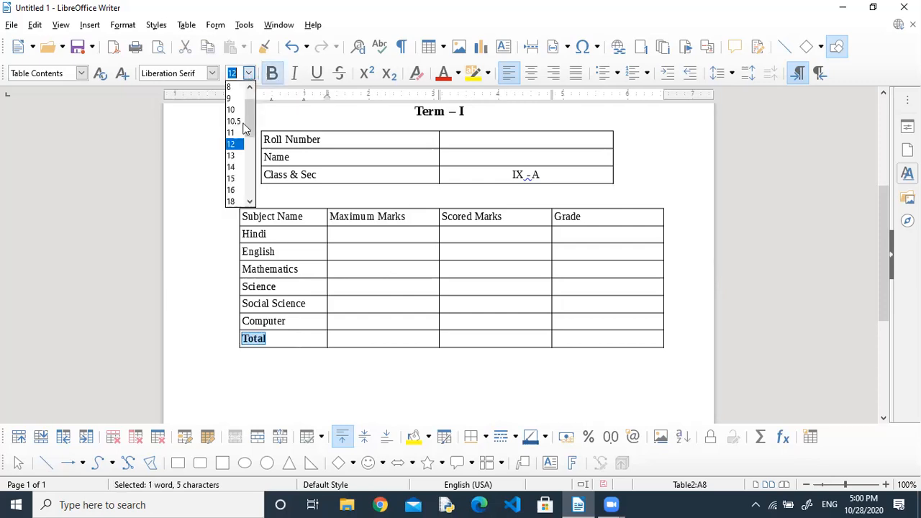
left_click(232, 192)
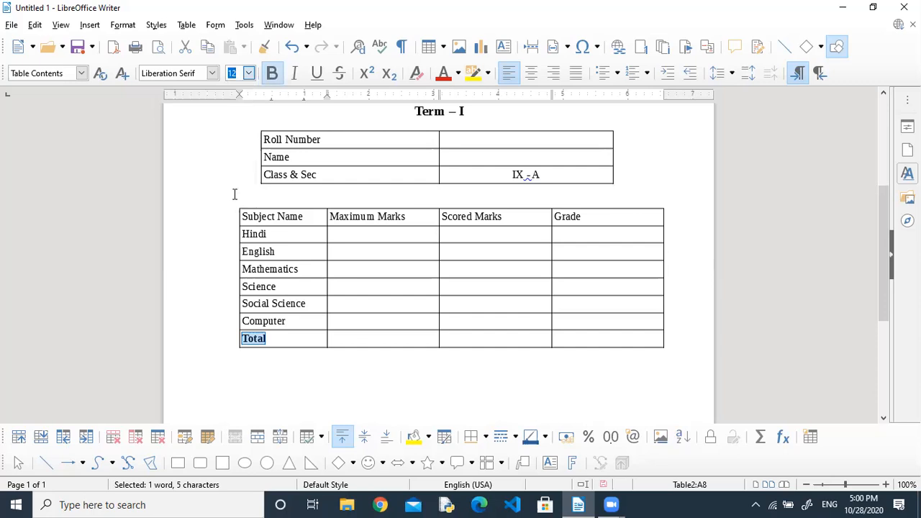
left_click(349, 341)
left_click_drag(432, 351, 609, 339)
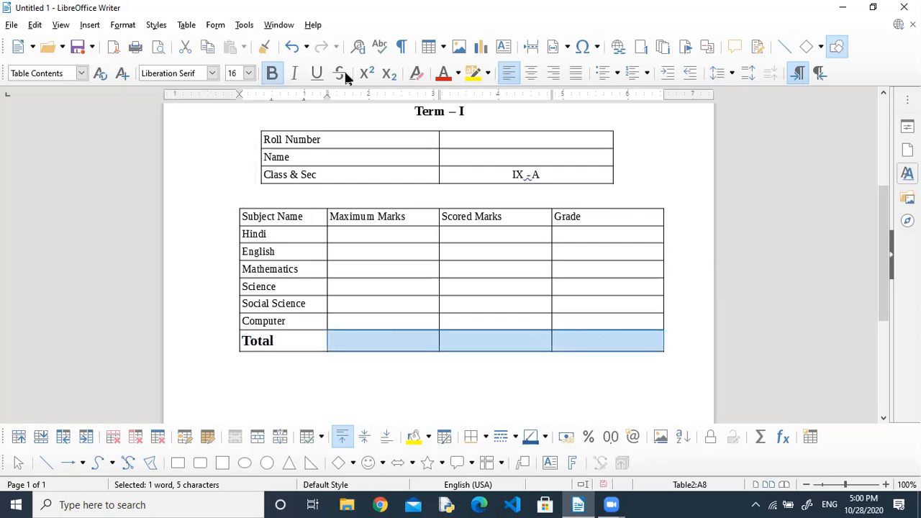
left_click(274, 74)
left_click(248, 73)
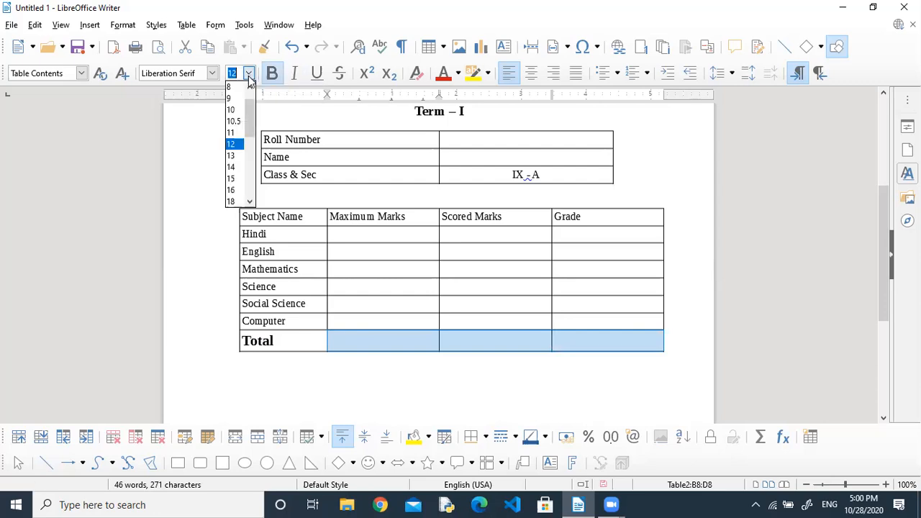
left_click(234, 190)
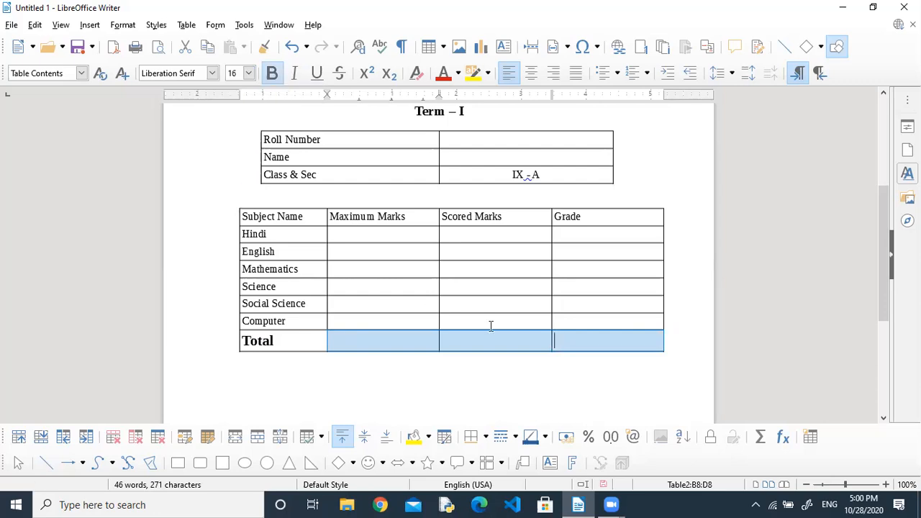
left_click(412, 348)
left_click(365, 364)
key("Return")
key("Return")
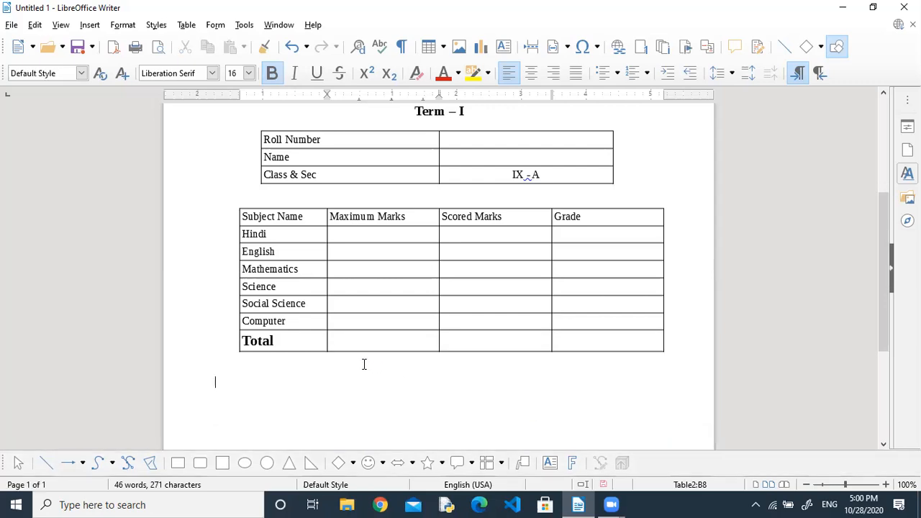
Type 'Remarks:' and 'Date : 28-10-2020' below the marks table.
key("Return")
type("Remak")
key("BackSpace")
type("rks:  ")
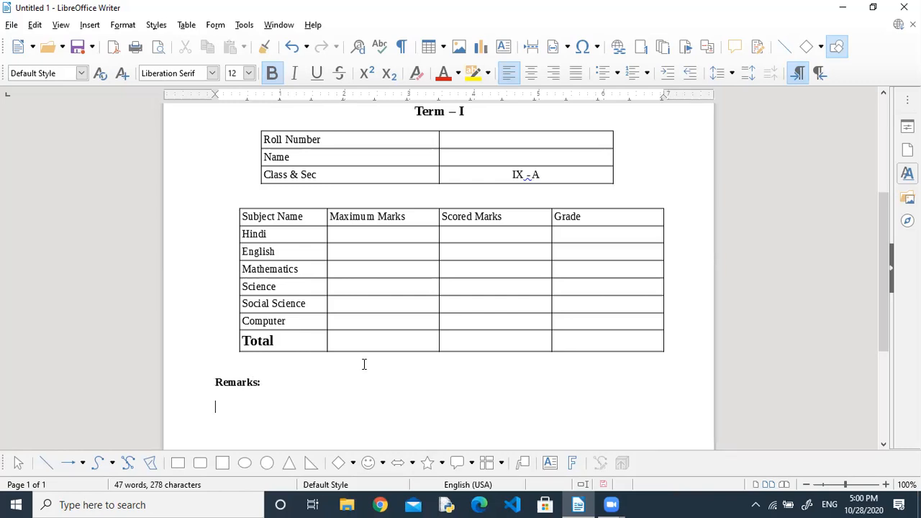
type("Date : 28-10-2020")
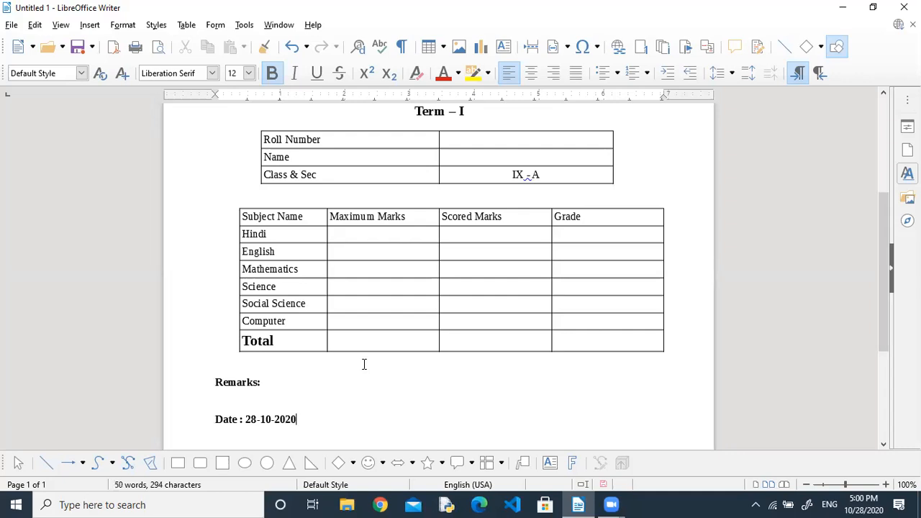
Add Class Teacher, Principal and Parent labels, each with Signature beneath.
key("Return")
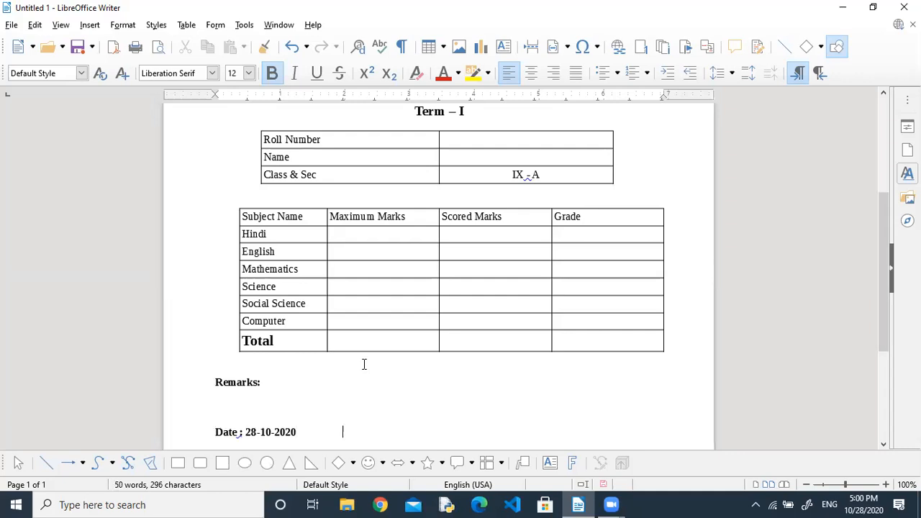
type("Class Teacher")
key("Return")
key("Tab")
type("Signatu")
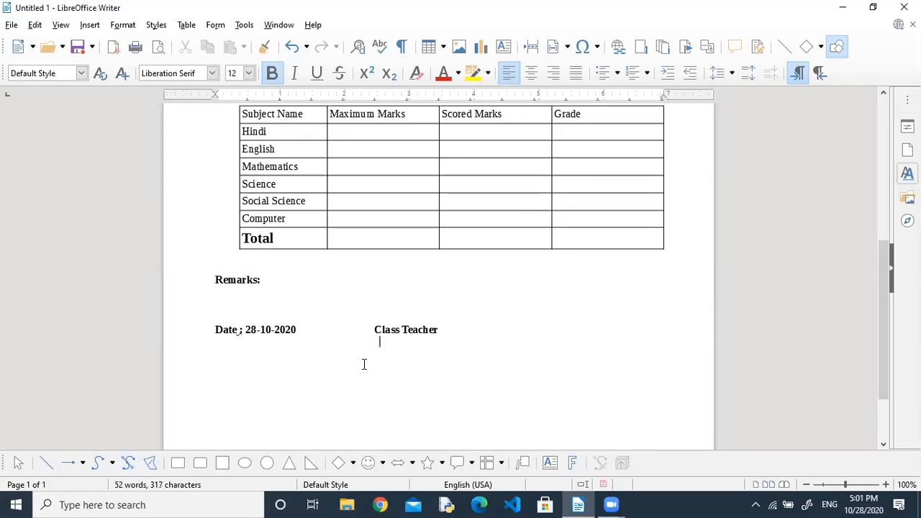
type("re")
key("Right")
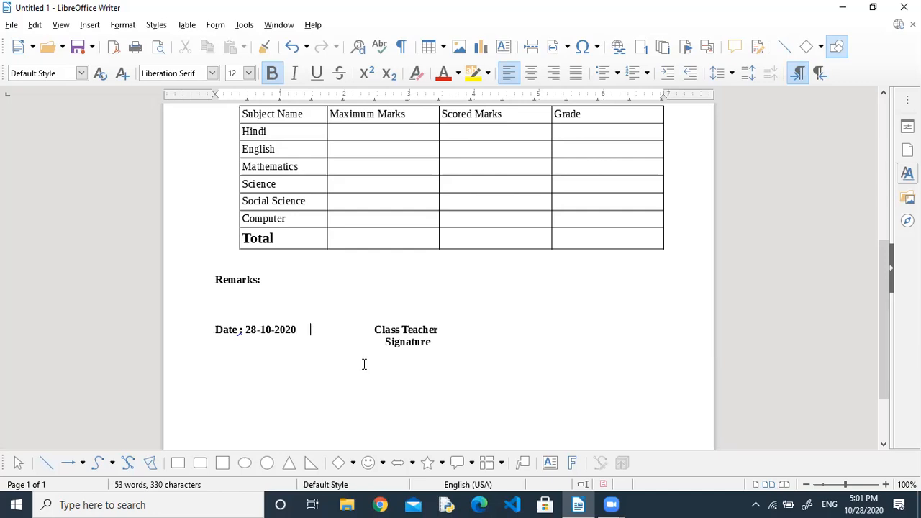
key("Tab")
key("Tab")
type("Par")
key("BackSpace")
key("BackSpace")
key("BackSpace")
type("Principal")
key("Down")
type("Signature")
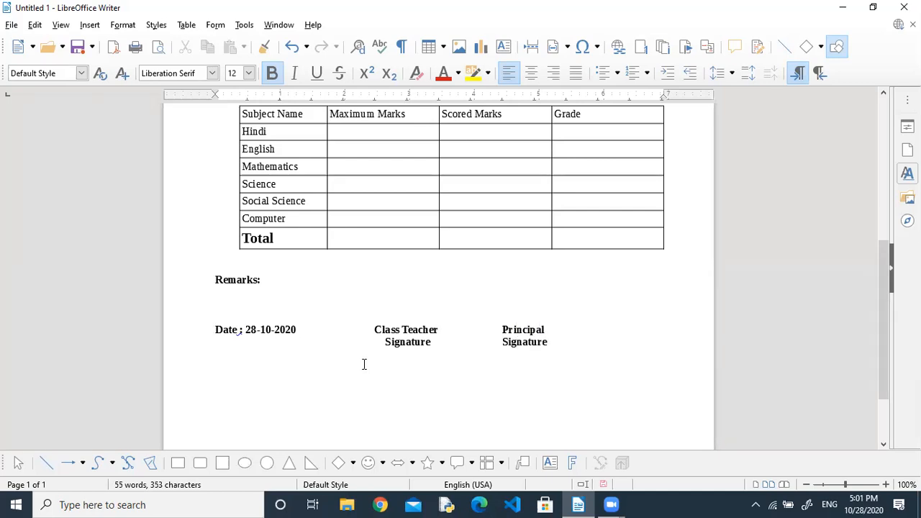
type("Parent")
type("Sign ")
type("atur")
key("Return")
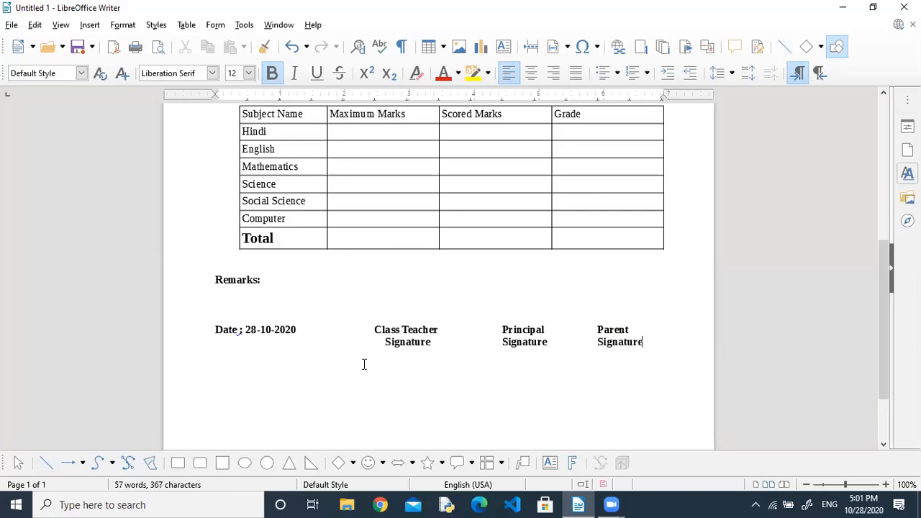
Insert two blank lines above the signature labels line.
key("Up")
key("Home")
key("Home")
key("Return")
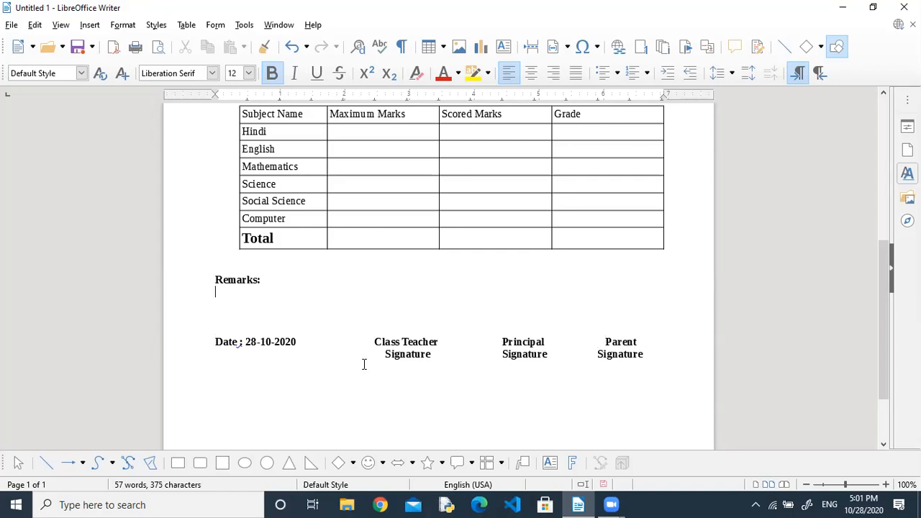
key("Return")
key("Return")
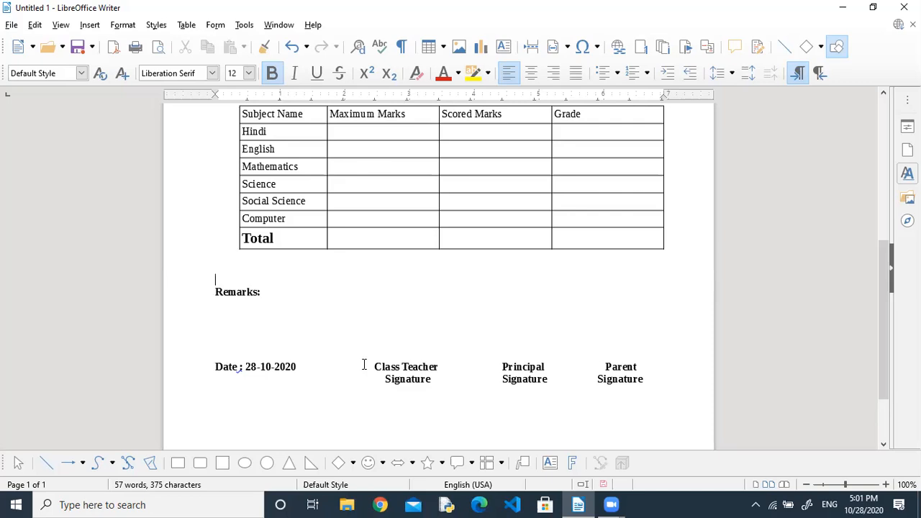
key("Up")
key("Up")
key("Up")
key("Up")
key("Up")
key("Up")
key("Up")
key("Up")
key("Up")
key("Up")
key("Up")
key("Up")
key("Up")
key("Up")
key("Up")
key("Up")
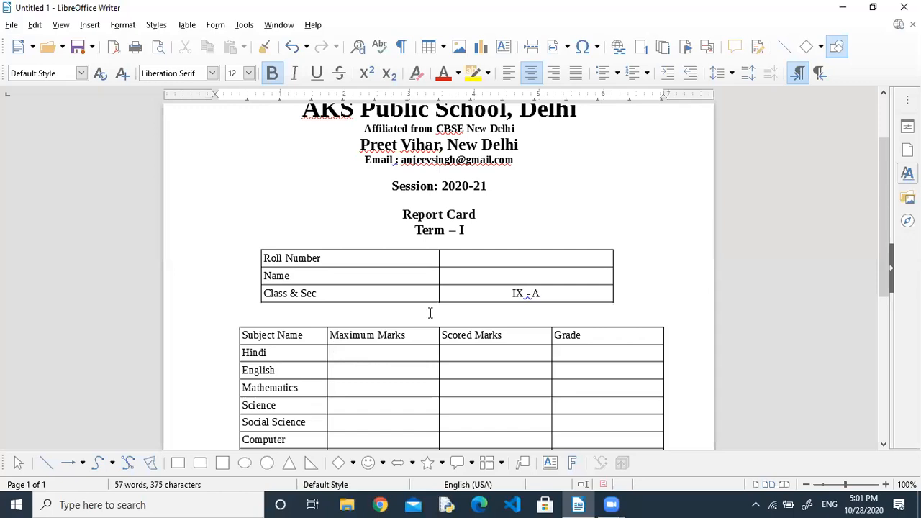
Enter 40 as Maximum Marks for each subject from Hindi down to Computer.
left_click(507, 258)
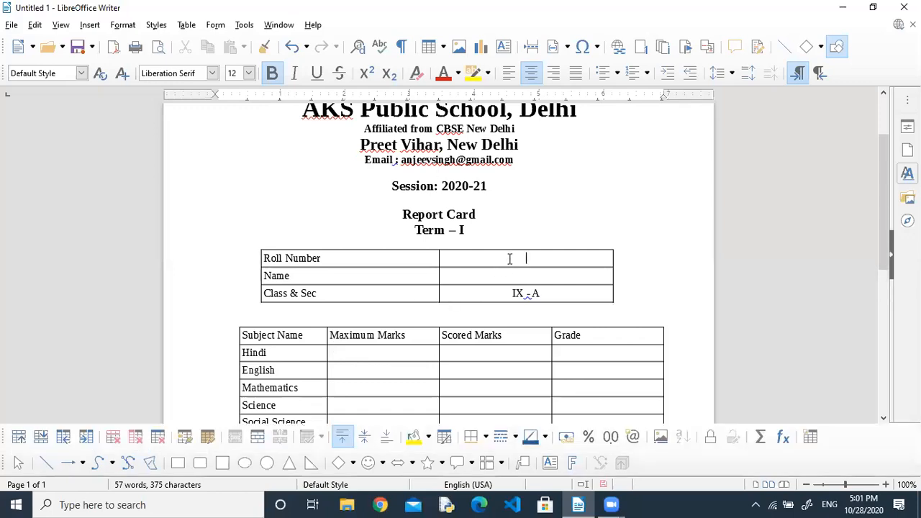
left_click(355, 352)
key("Down")
type("40")
key("Down")
type("40")
key("Down")
type("40")
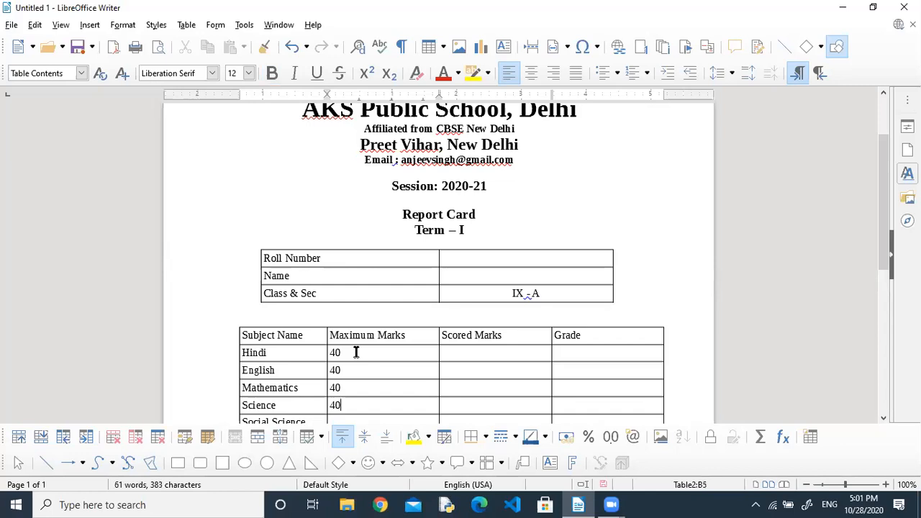
key("Down")
type("40")
key("Down")
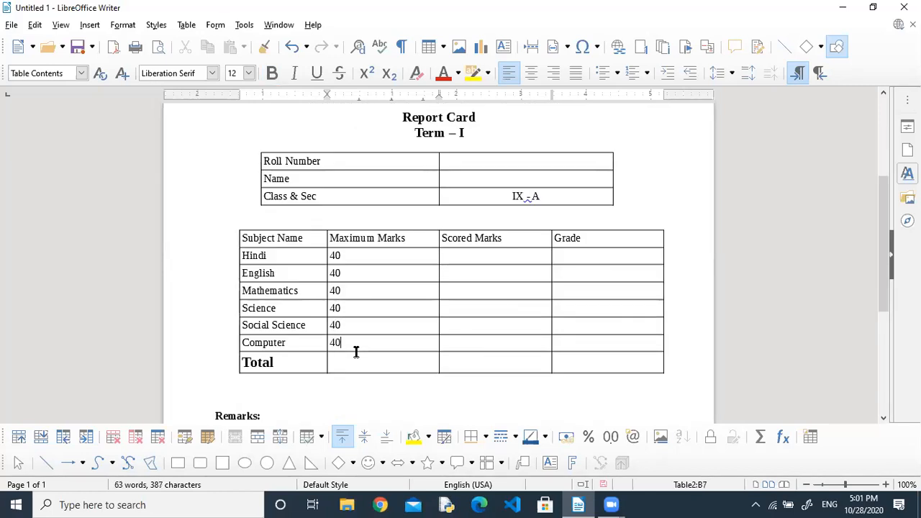
key("Down")
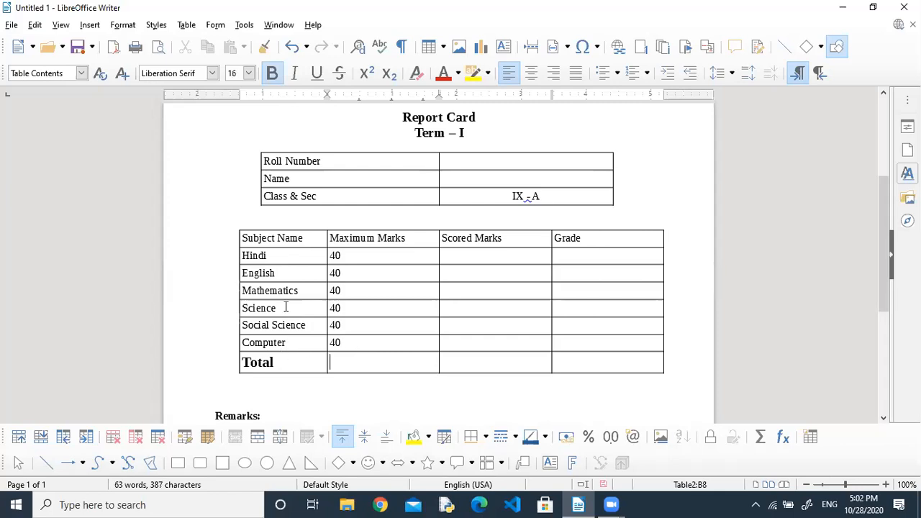
Enter 240 as the Total maximum and centre the Maximum Marks values.
type("240")
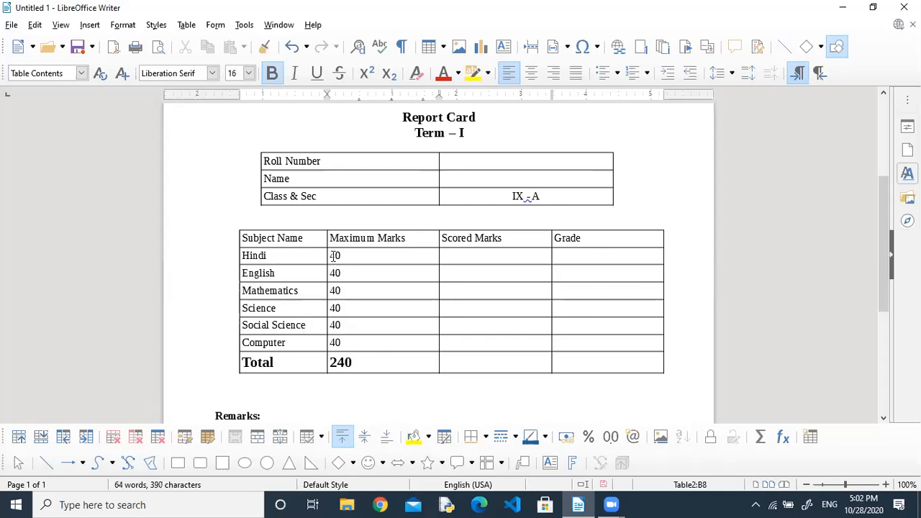
left_click_drag(380, 328, 385, 376)
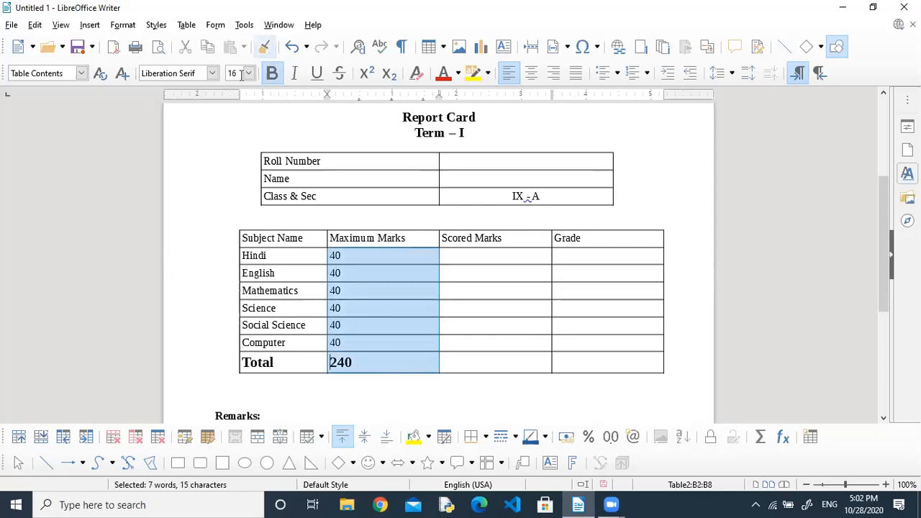
left_click(530, 74)
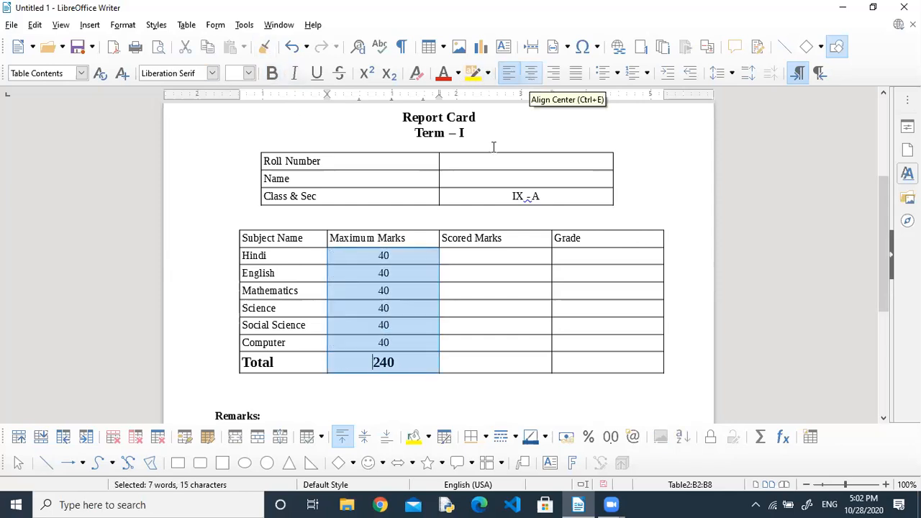
left_click(273, 74)
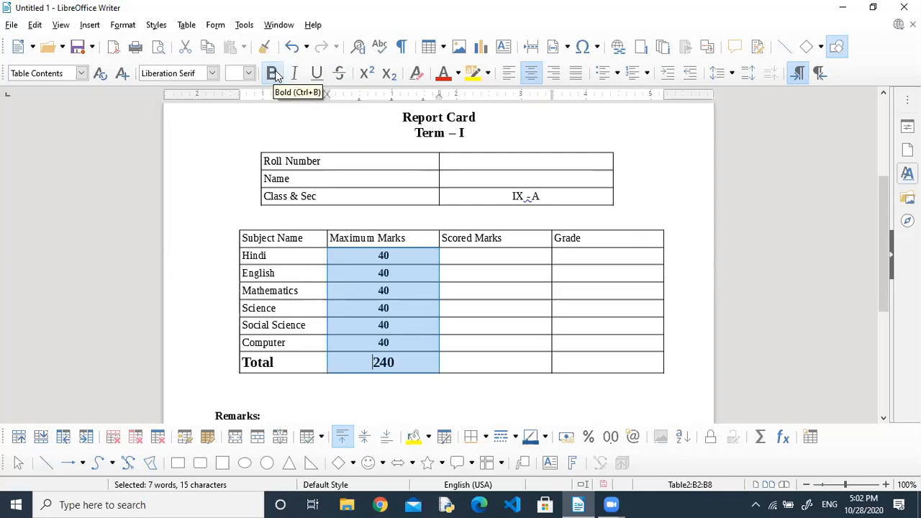
left_click(274, 74)
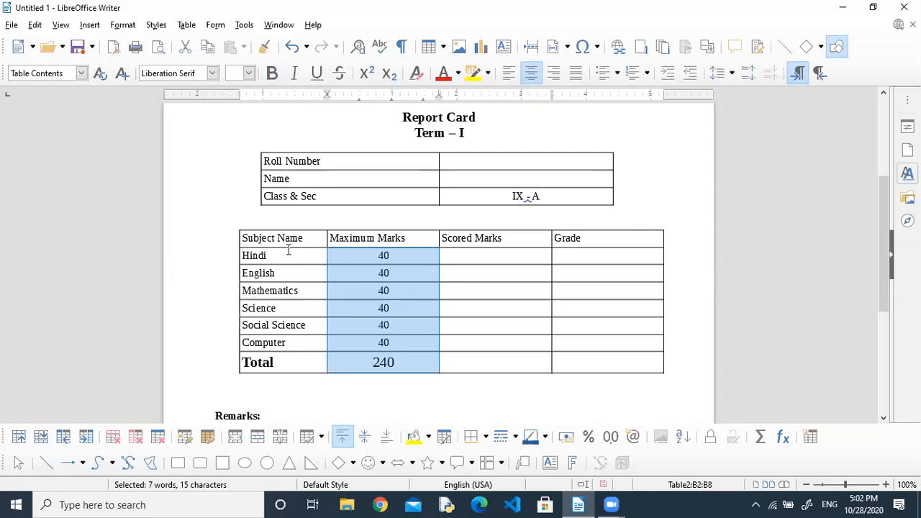
Bold the header row, subject names, and Roll Number, Name and Class & Sec labels.
left_click_drag(286, 239, 590, 231)
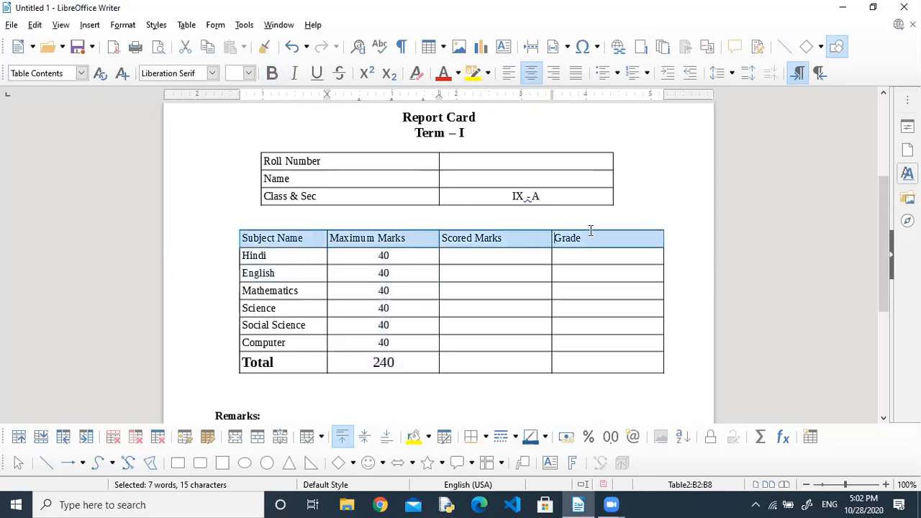
left_click(273, 74)
left_click_drag(242, 258, 286, 349)
left_click(272, 74)
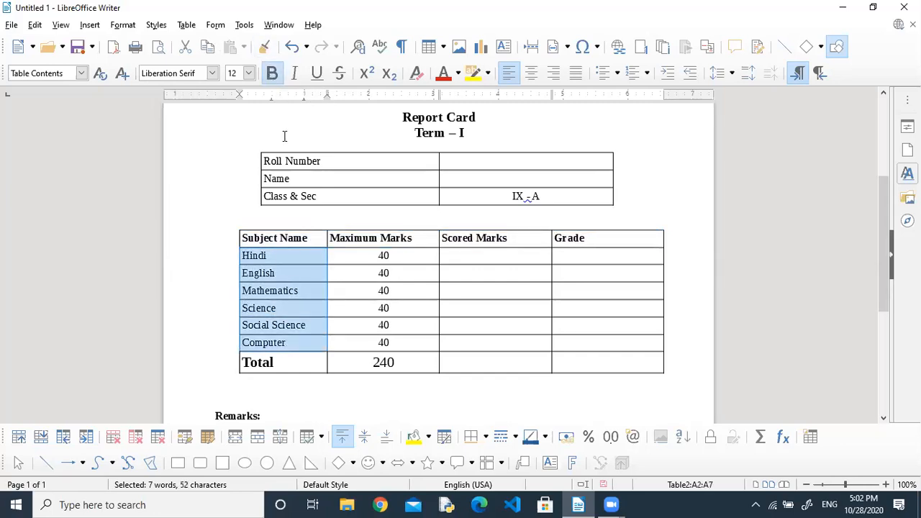
left_click_drag(265, 161, 317, 209)
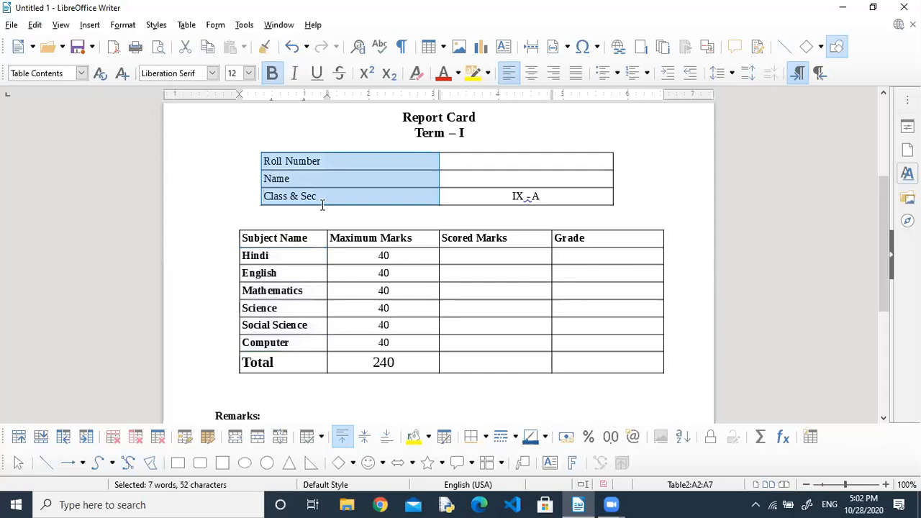
left_click(272, 73)
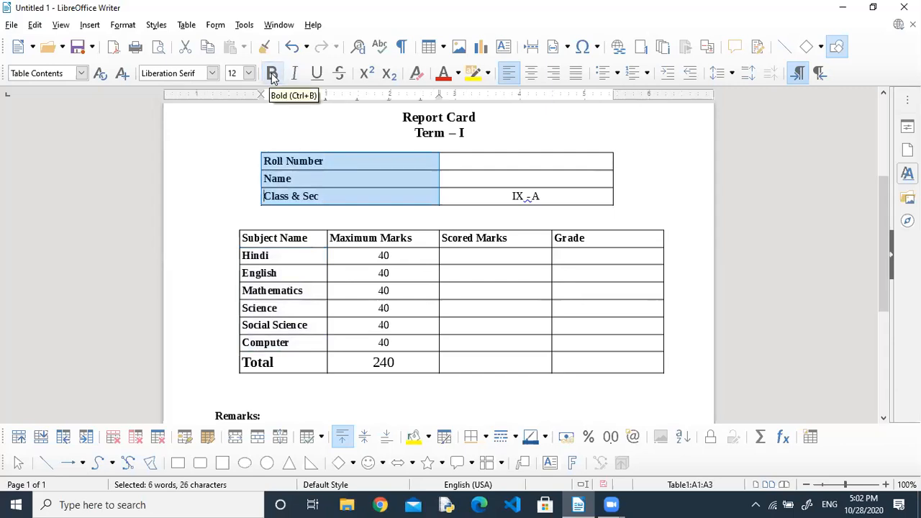
left_click(506, 163)
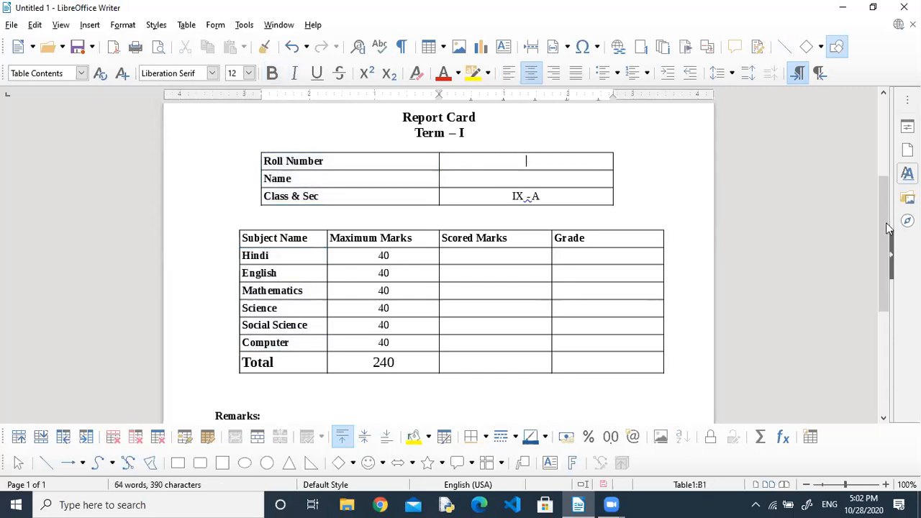
left_click_drag(887, 225, 887, 183)
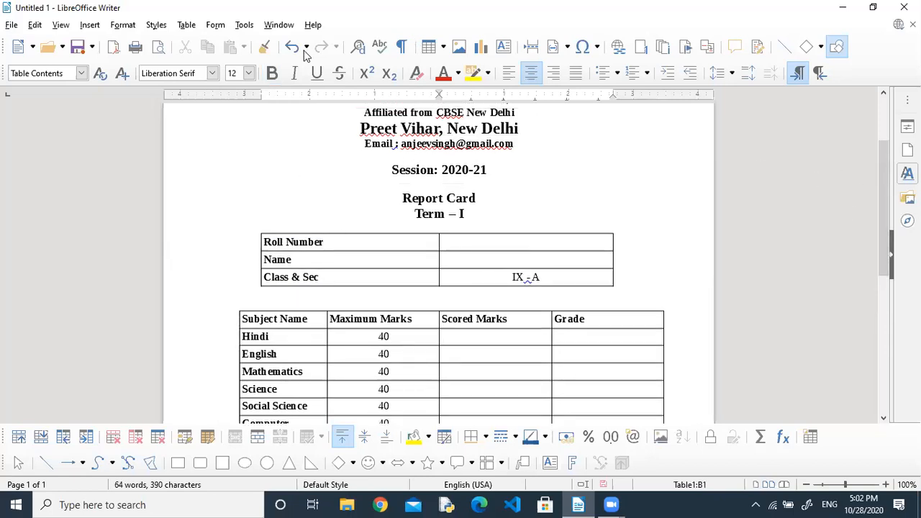
Begin a letter mail merge with the address block turned off, then choose another address list.
left_click(244, 25)
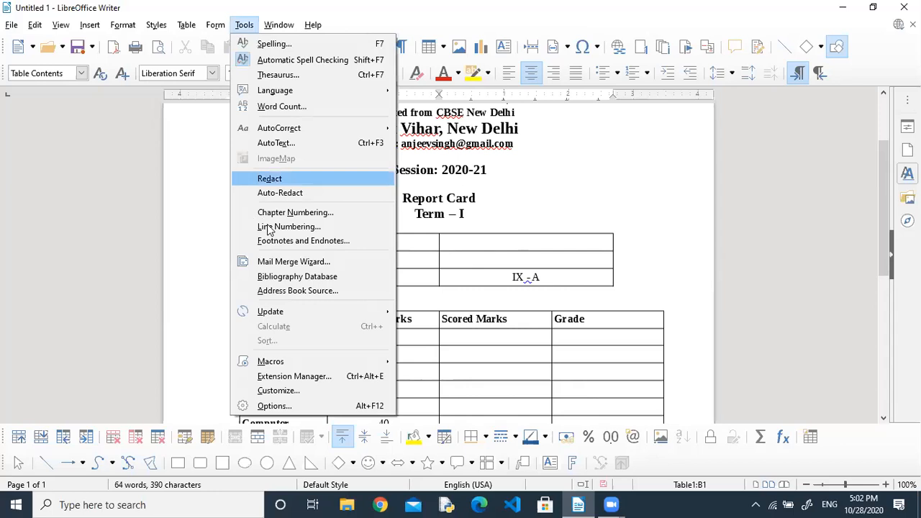
key("Escape")
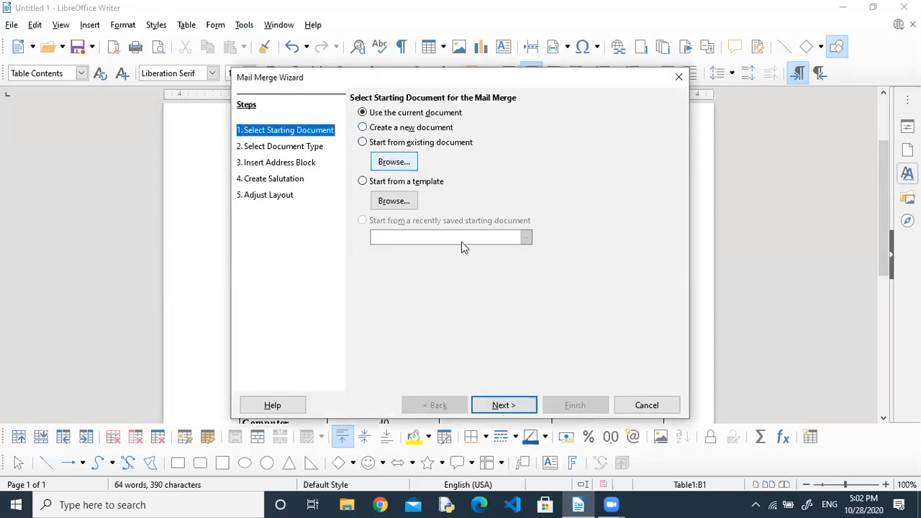
left_click(497, 404)
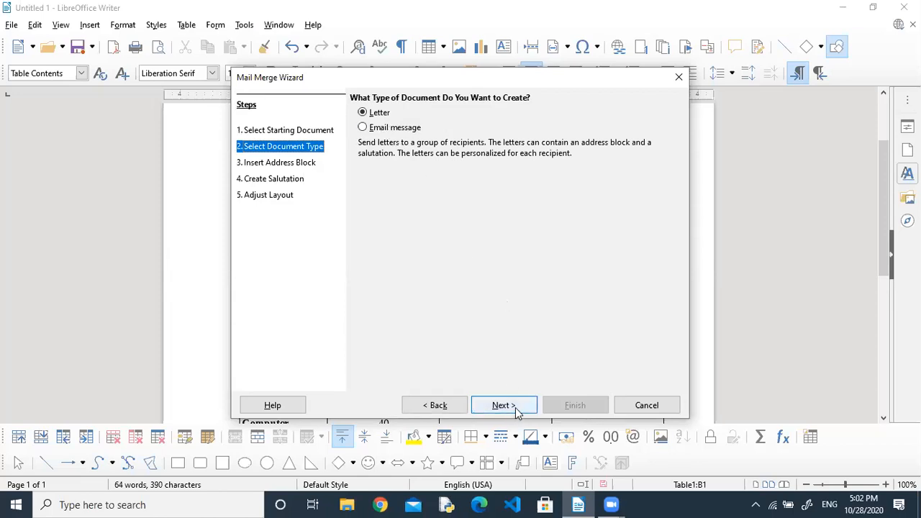
left_click(515, 409)
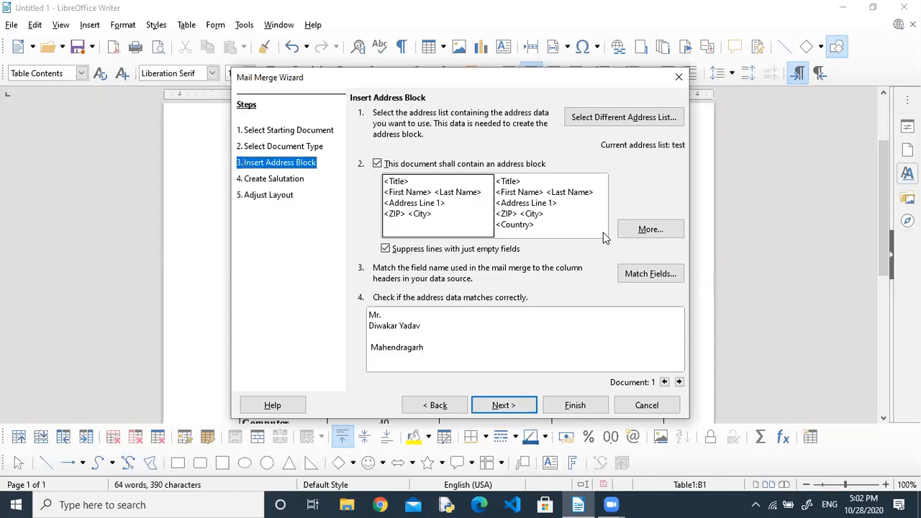
left_click(381, 164)
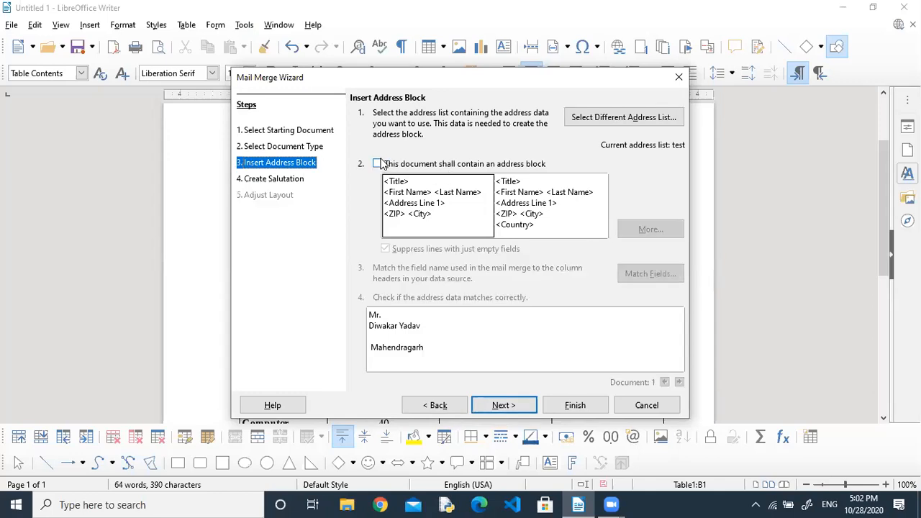
left_click(626, 118)
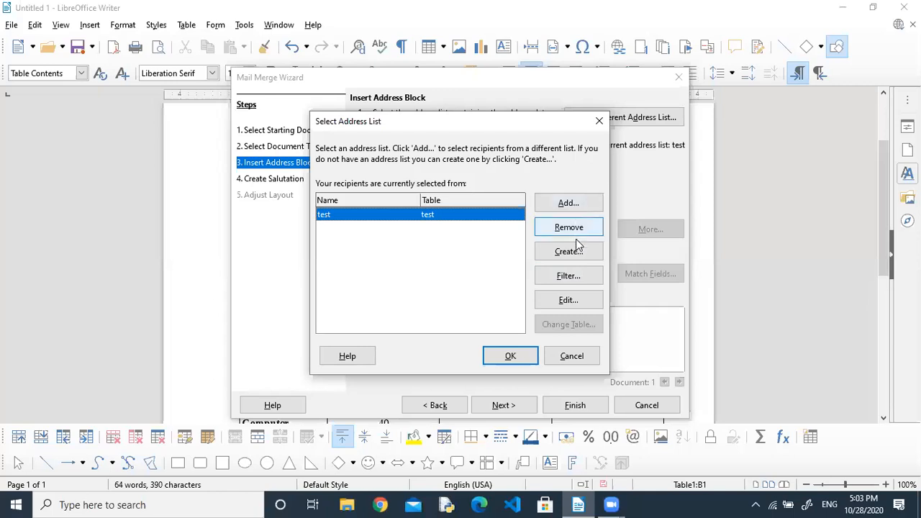
Add the Result file as the address list, then finish the Mail Merge Wizard.
left_click(588, 207)
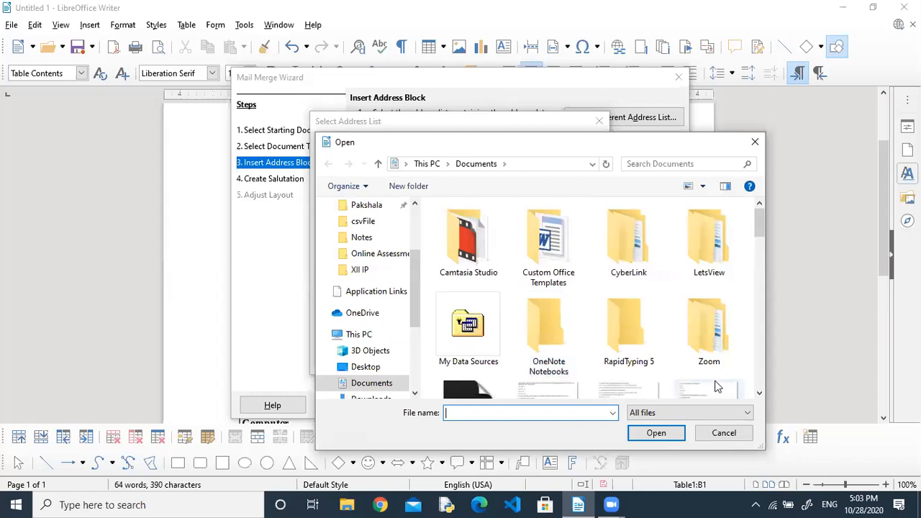
left_click(715, 329)
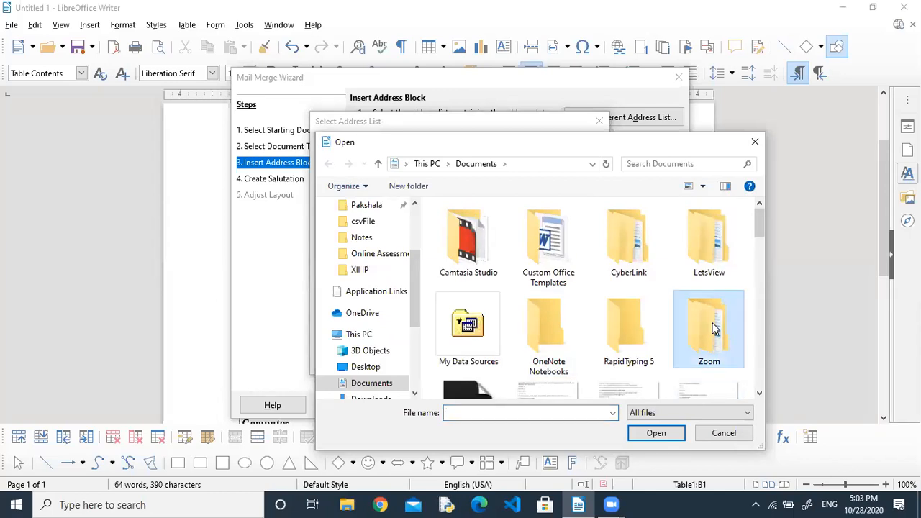
key("r")
left_click(636, 230)
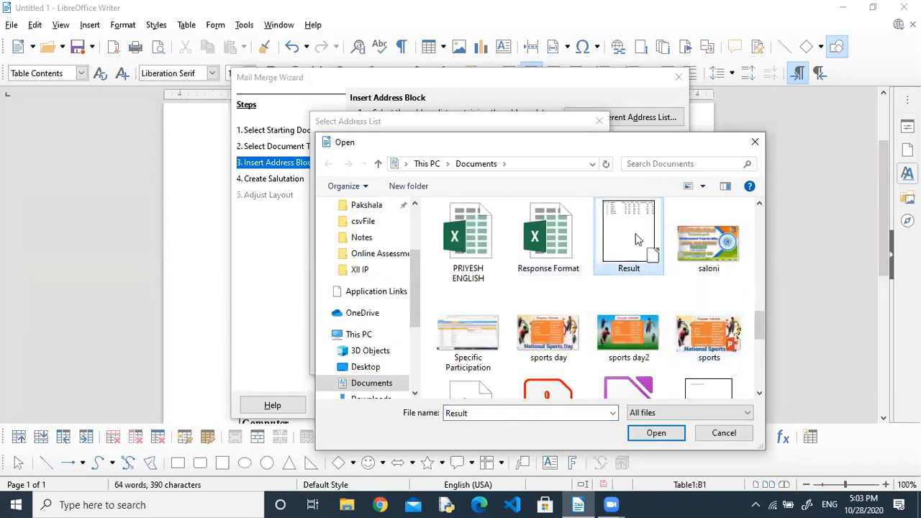
left_click(655, 433)
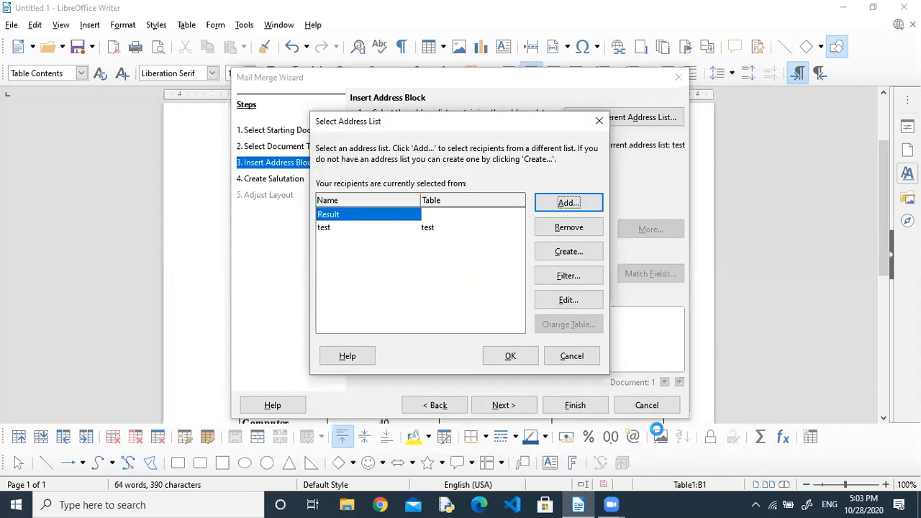
left_click(523, 360)
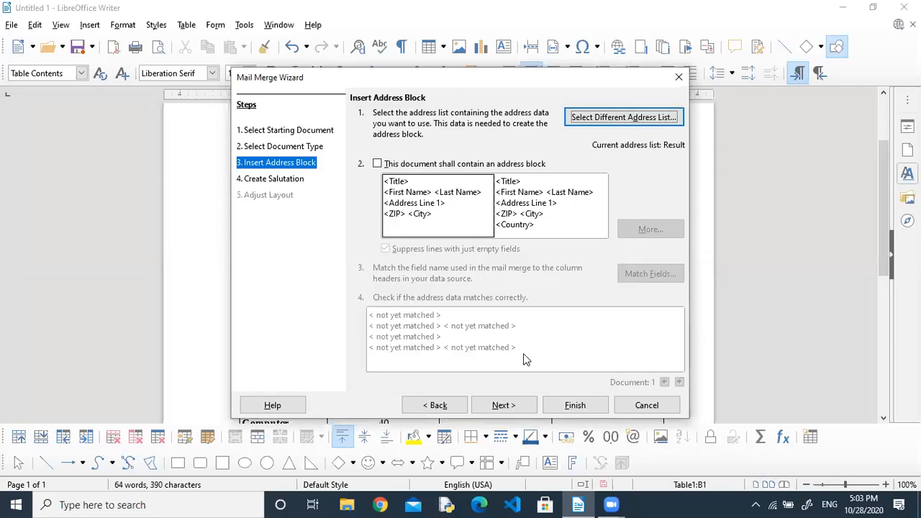
left_click(526, 405)
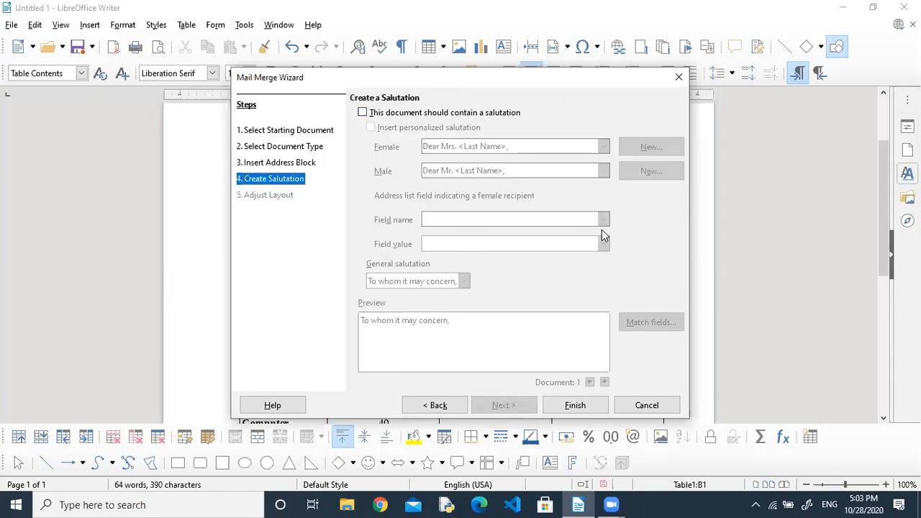
left_click(575, 406)
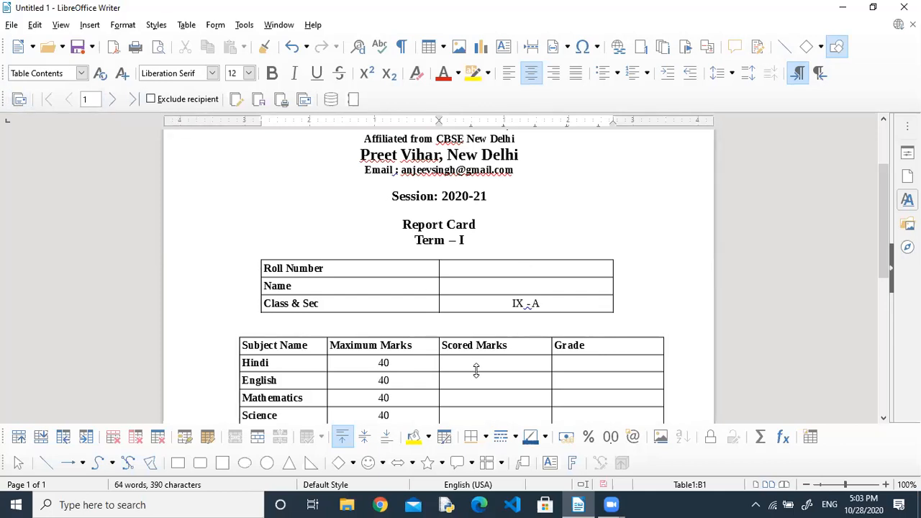
Centre the Scored Marks and Grade headings and their empty cells down to Total.
left_click_drag(443, 345, 621, 346)
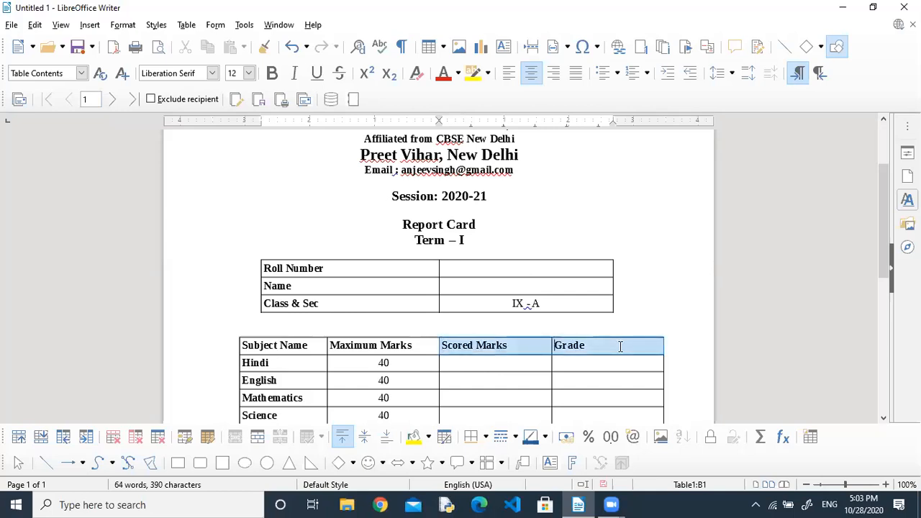
left_click(531, 72)
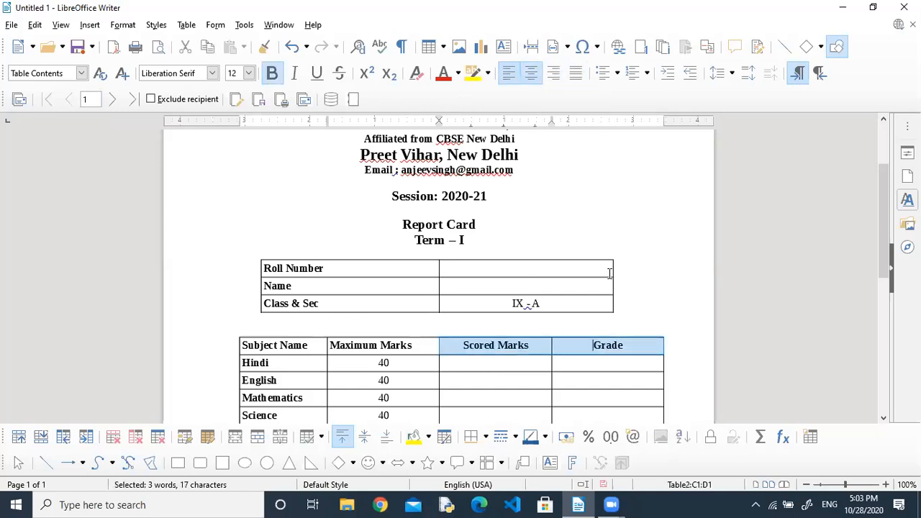
left_click(587, 360)
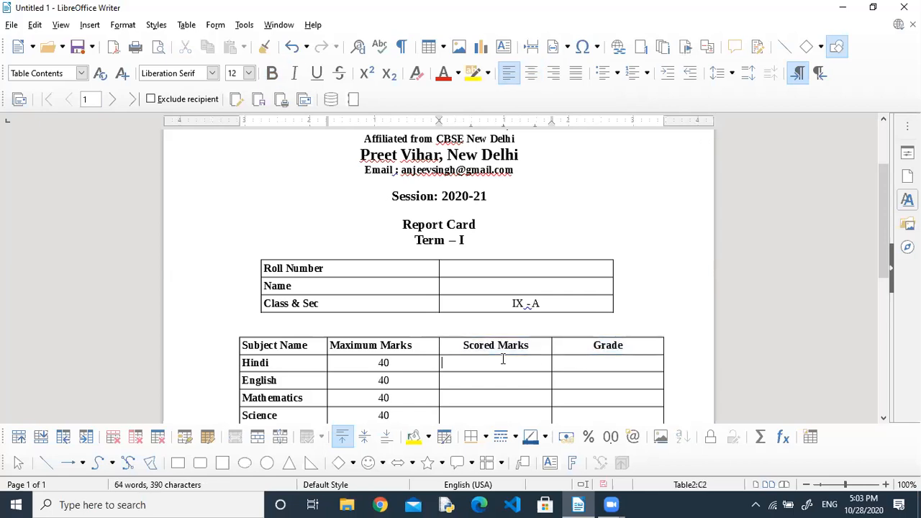
left_click_drag(560, 391, 582, 385)
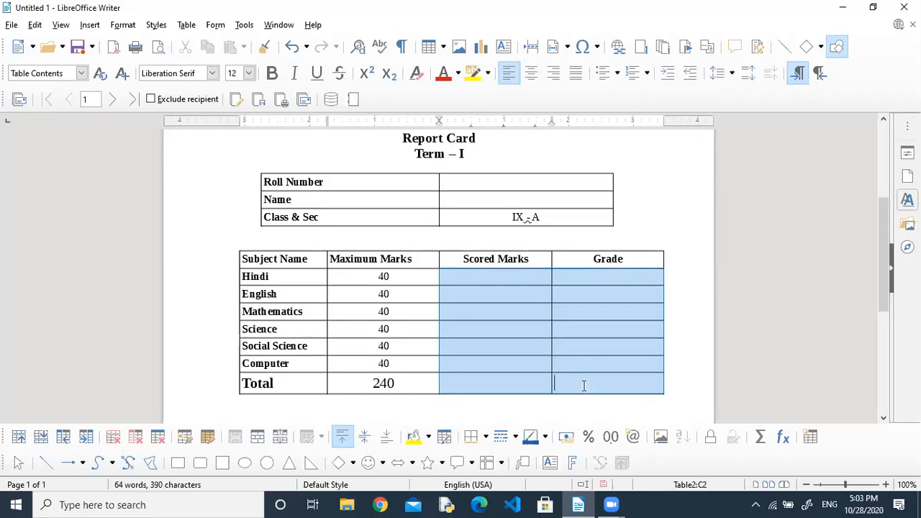
left_click(531, 72)
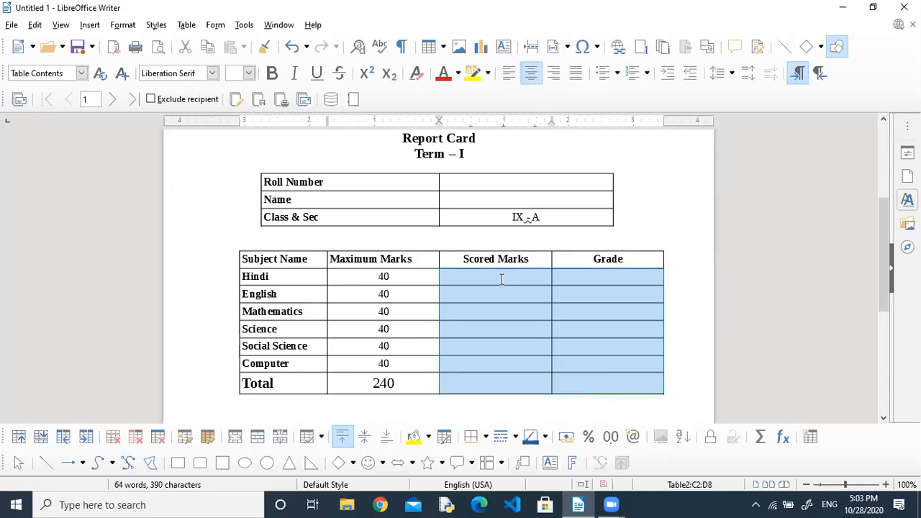
left_click(501, 279)
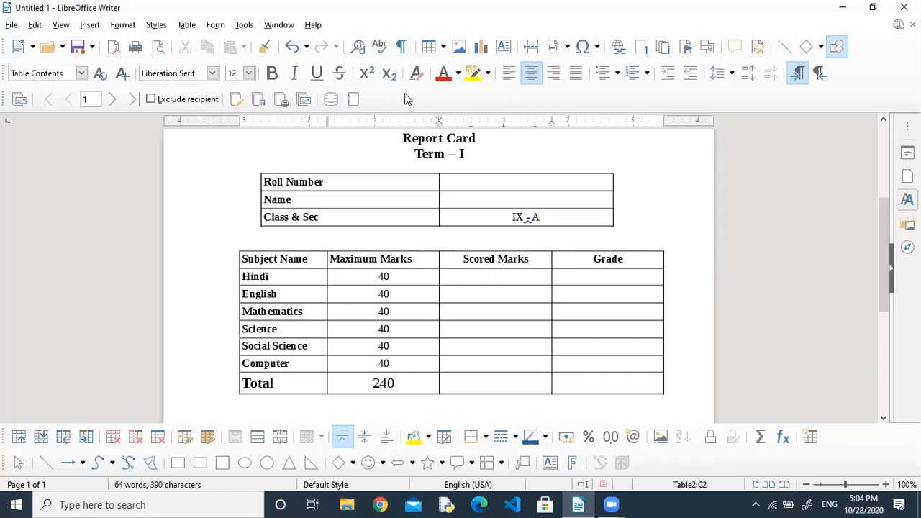
Check the mail merge record buttons, then display Data Sources showing Result's Sheet1.
left_click(244, 24)
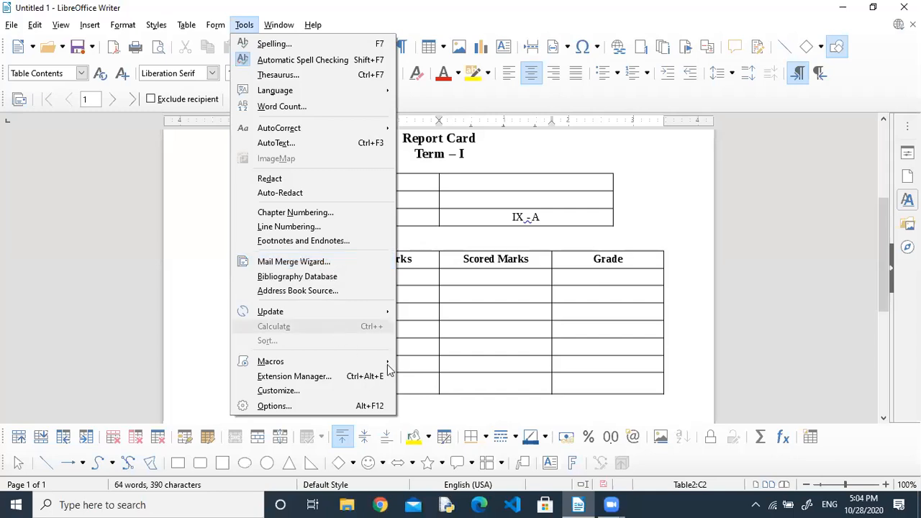
left_click(496, 275)
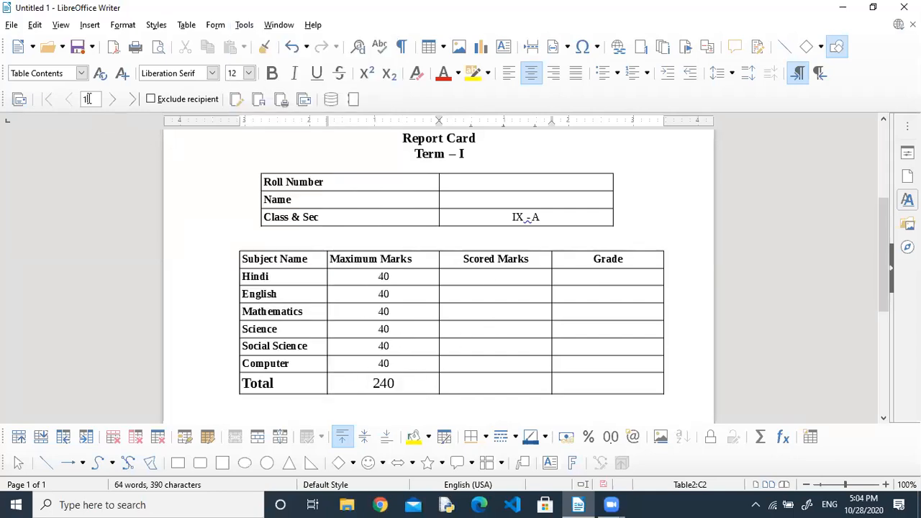
left_click(113, 99)
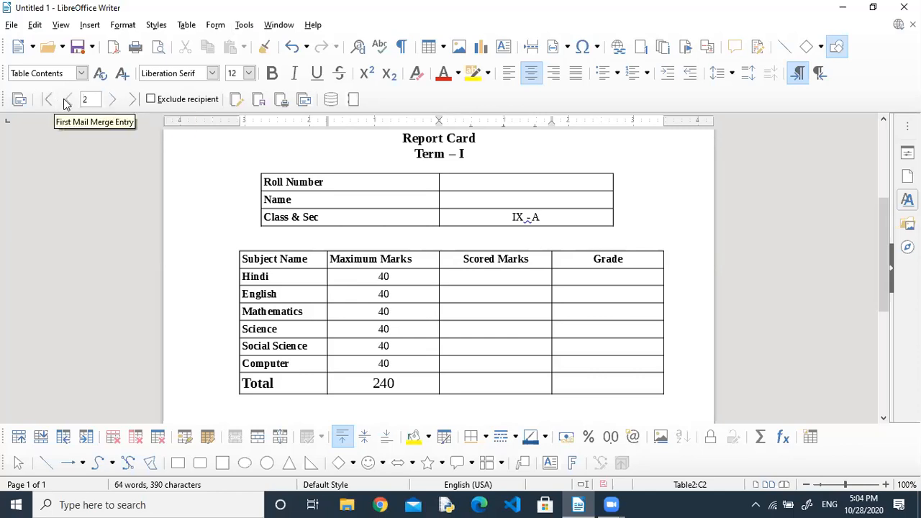
left_click(68, 100)
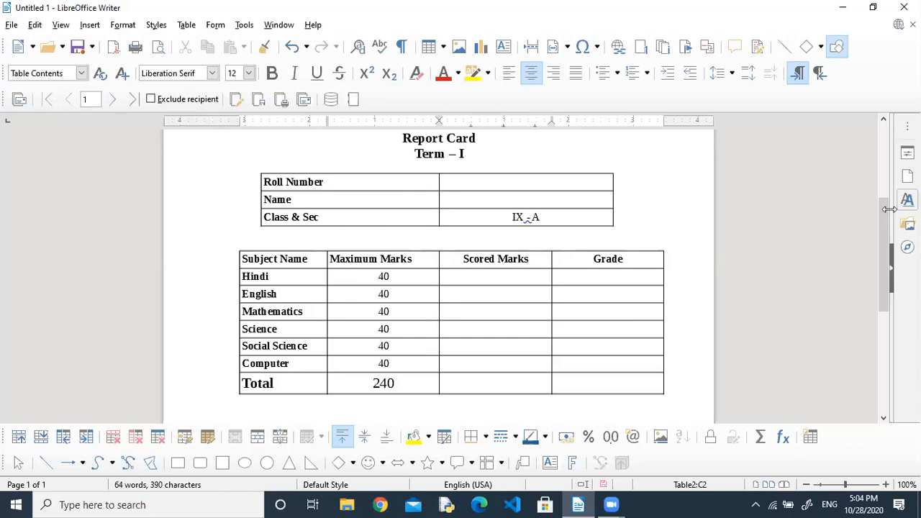
mouse_move(890, 209)
left_mouse_down()
mouse_move(889, 388)
mouse_move(896, 206)
mouse_move(895, 234)
left_mouse_up()
left_click(509, 247)
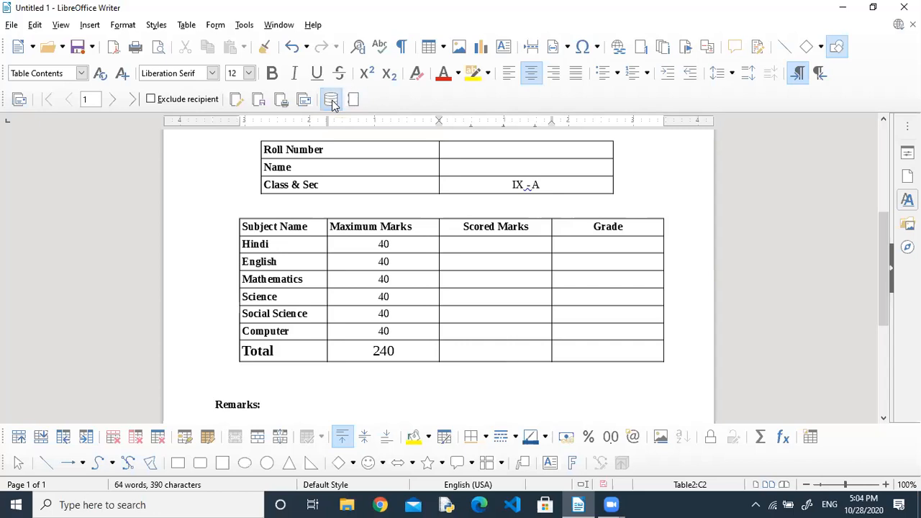
left_click(331, 100)
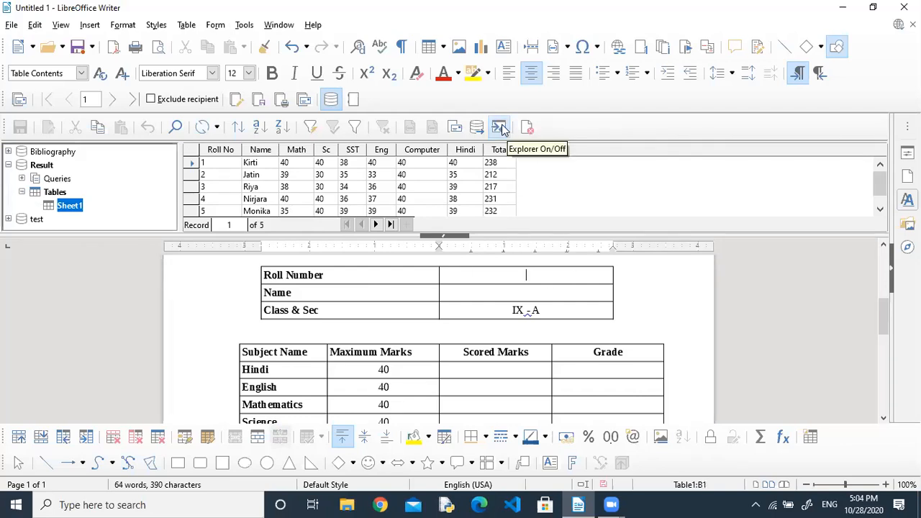
Insert Roll No and Name fields into the details table and Math into Mathematics' Scored Marks.
left_click(225, 154)
left_click_drag(225, 155, 522, 324)
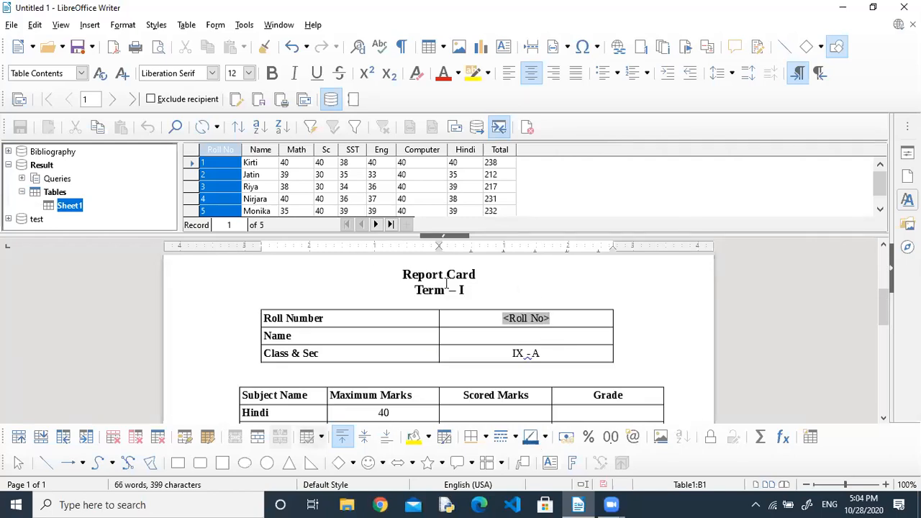
left_click(527, 339)
left_click_drag(263, 149, 525, 337)
left_click_drag(885, 301, 886, 329)
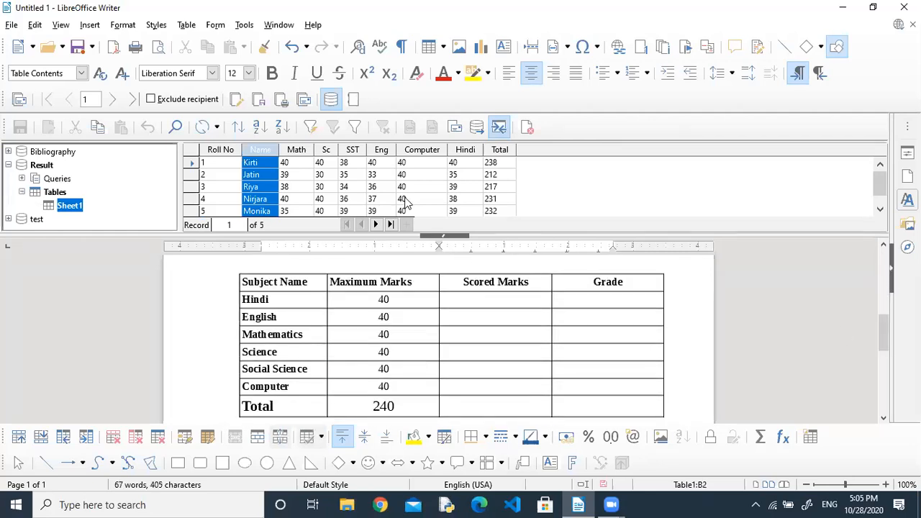
left_click(295, 151)
left_click_drag(288, 165, 494, 331)
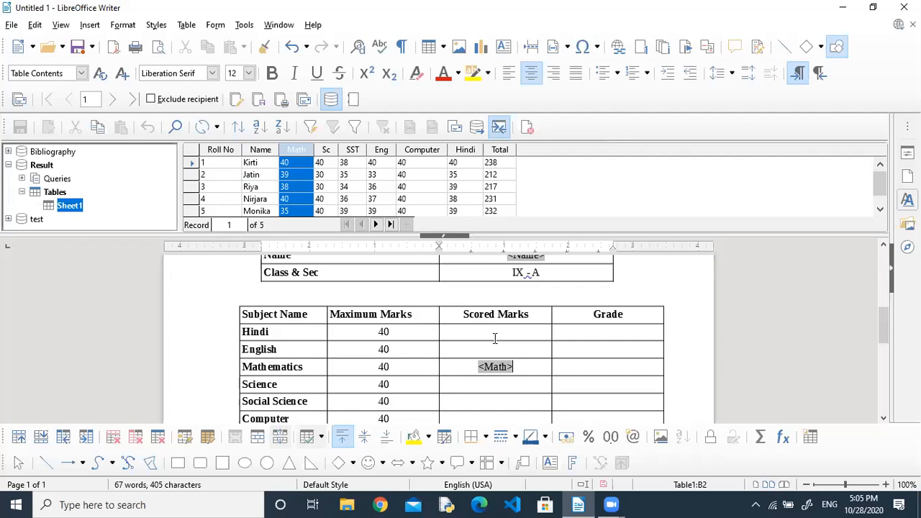
Insert Sc, SST, Eng, Hindi, Computer and Total fields into their Scored Marks cells.
left_click_drag(327, 152, 500, 352)
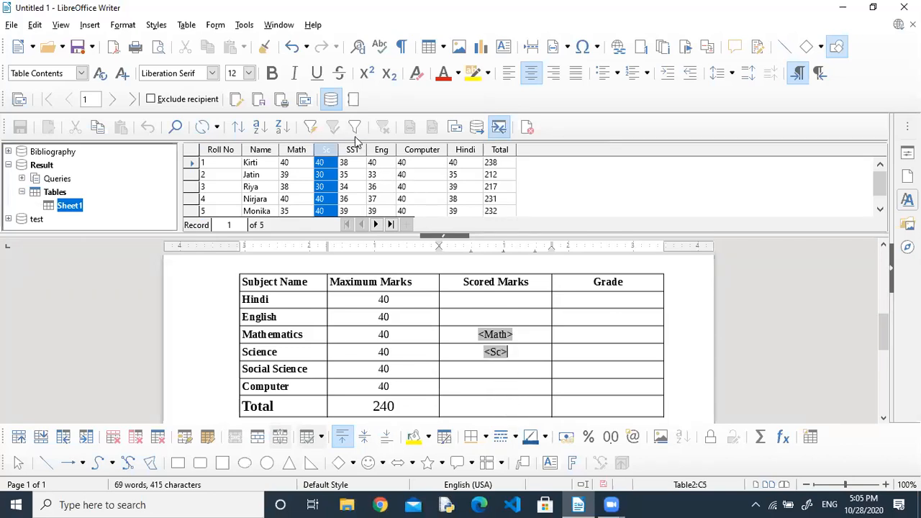
left_click_drag(353, 150, 492, 375)
left_click_drag(378, 149, 495, 320)
left_click_drag(460, 151, 482, 323)
left_click_drag(503, 393, 496, 369)
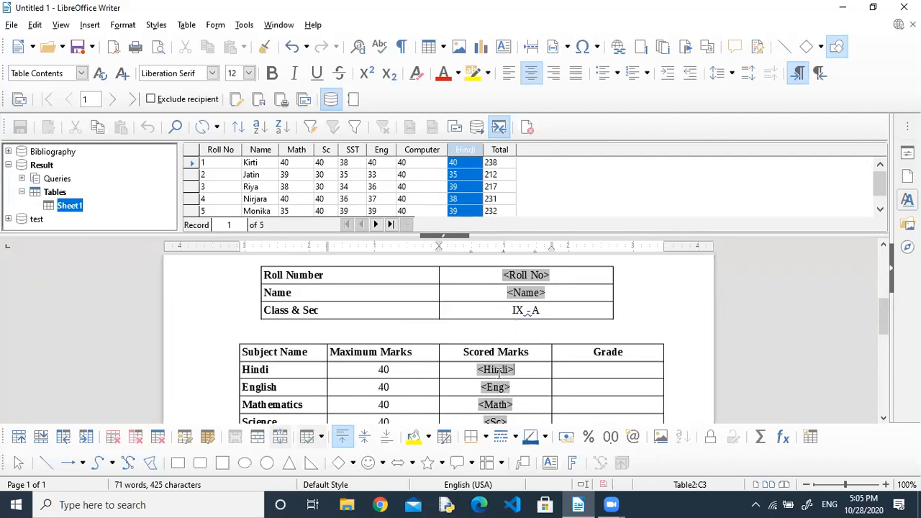
left_click_drag(413, 151, 487, 404)
left_click(493, 417)
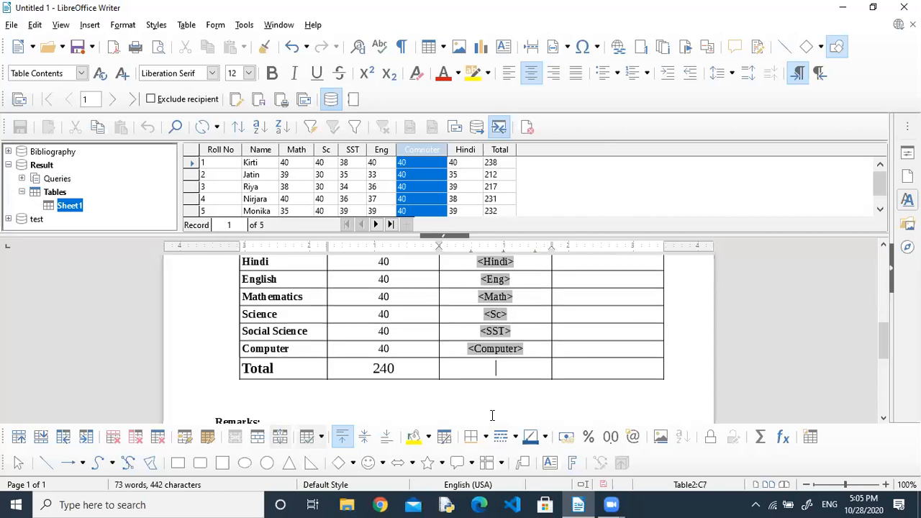
left_click_drag(499, 150, 492, 369)
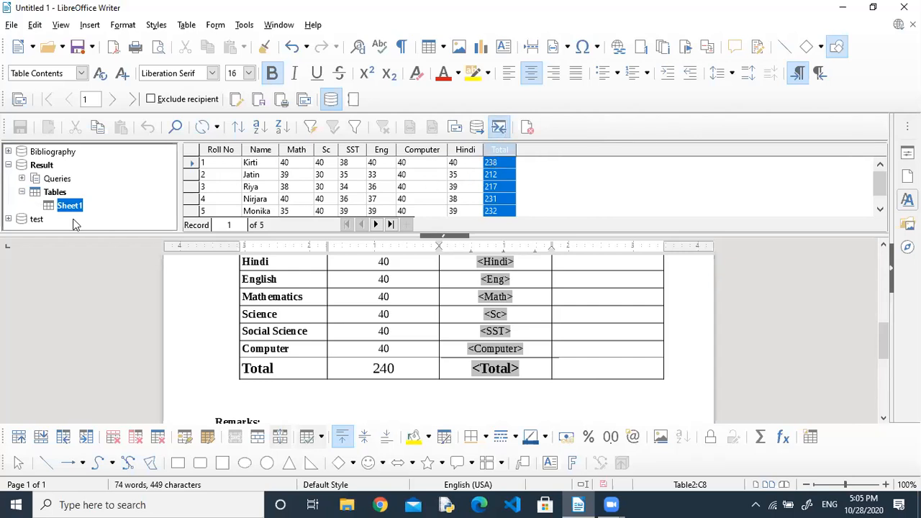
Open the Mail Merge wizard, close it without merging, then close the data source table view.
left_click(460, 131)
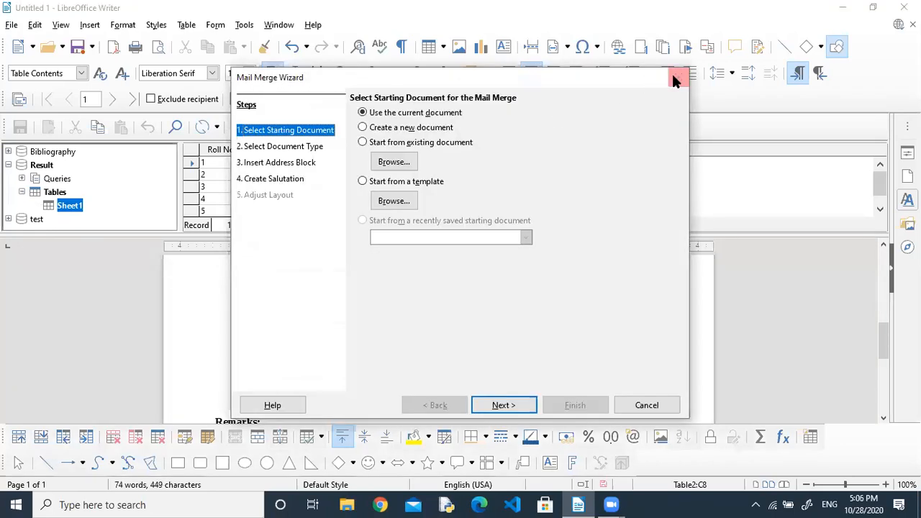
left_click(678, 77)
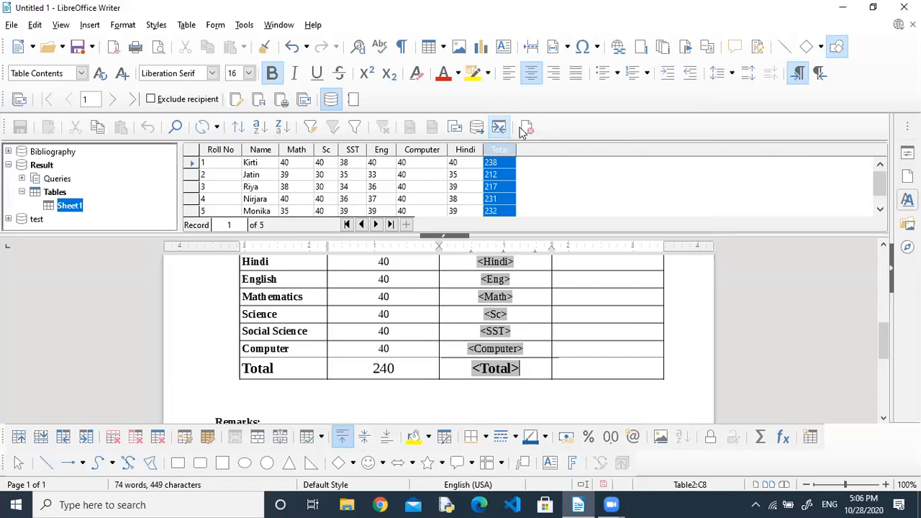
left_click(527, 128)
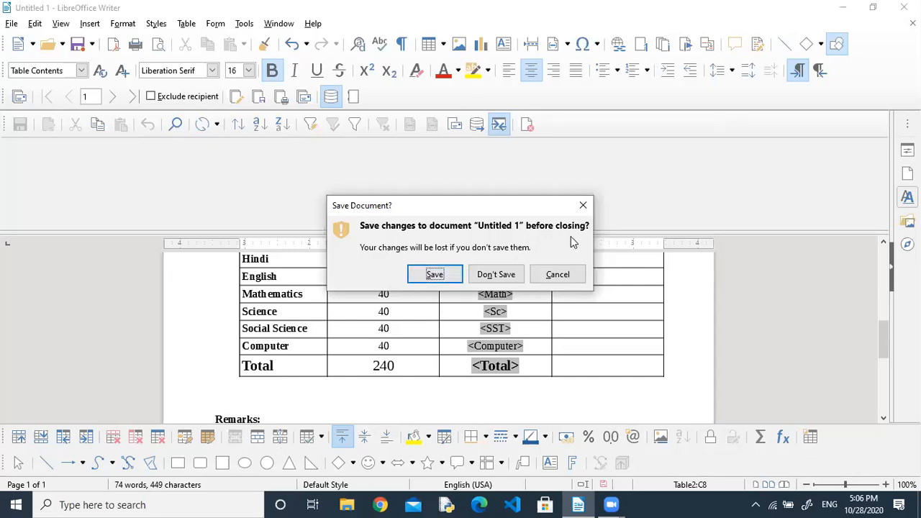
Keep the document open, preview the next student's record, and hide the data source pane.
left_click(582, 205)
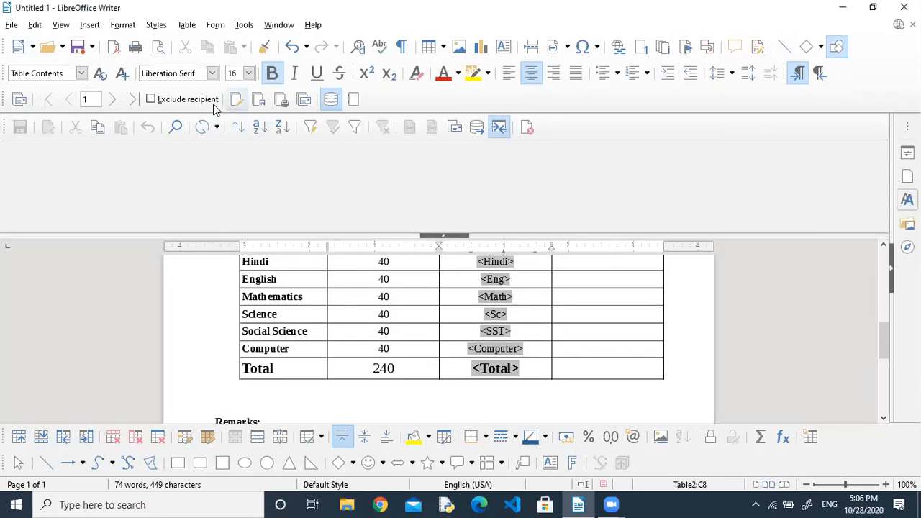
left_click(116, 100)
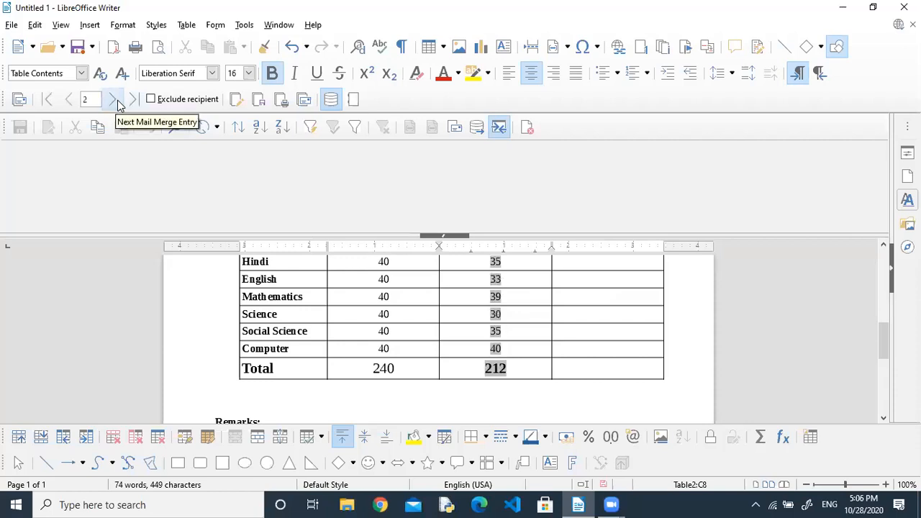
left_click(446, 236)
left_click(448, 230)
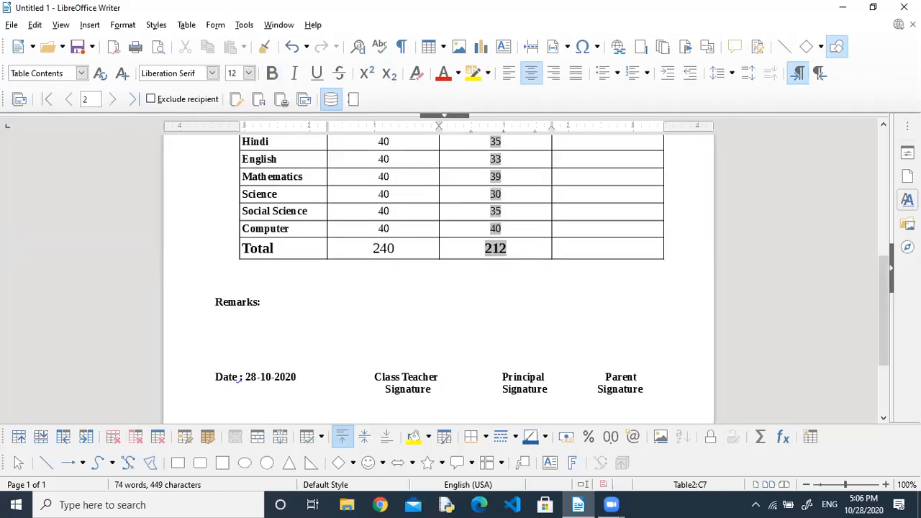
left_click_drag(890, 270, 872, 198)
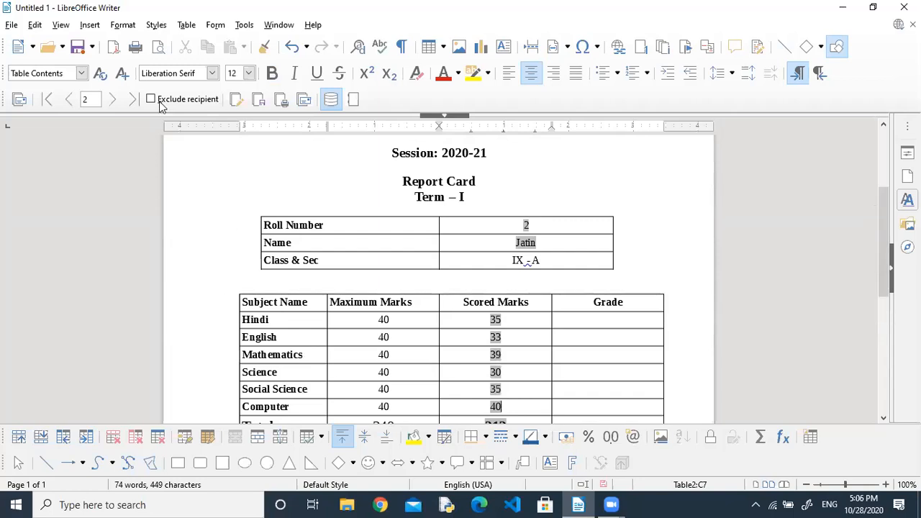
Step from the first merge record through to record 5, which shows a 232 total.
left_click(69, 100)
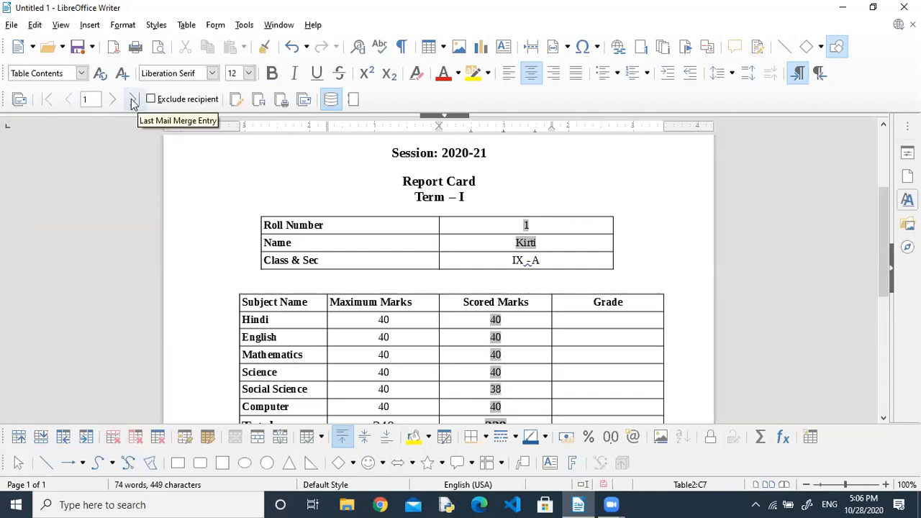
left_click(112, 100)
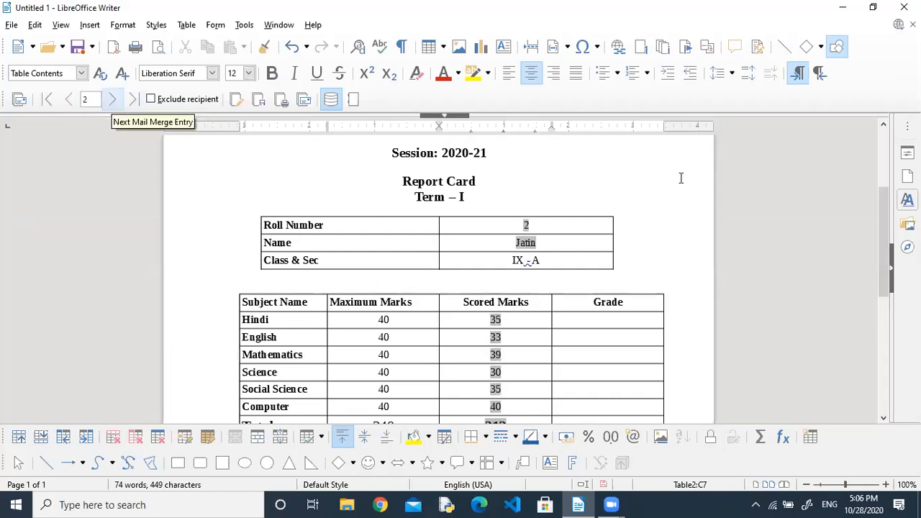
left_click_drag(885, 226, 887, 240)
left_click(114, 95)
left_click(114, 96)
left_click(114, 96)
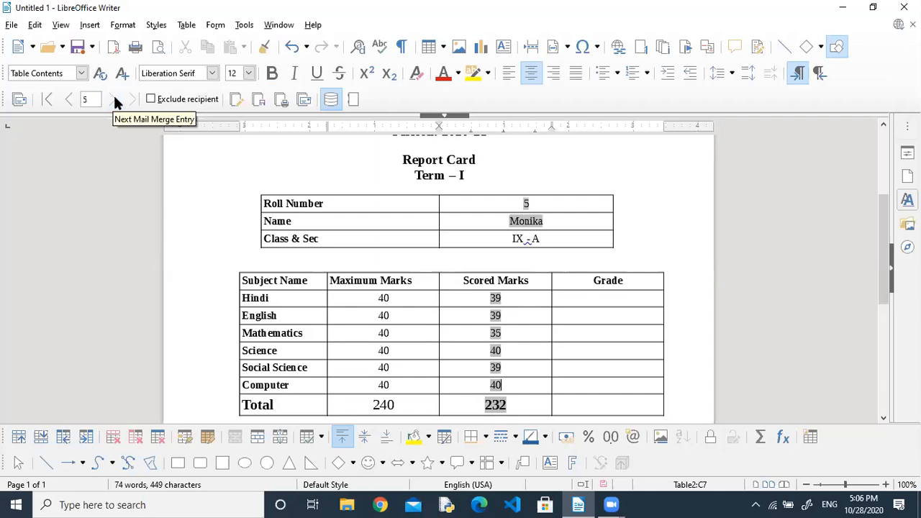
left_click(613, 295)
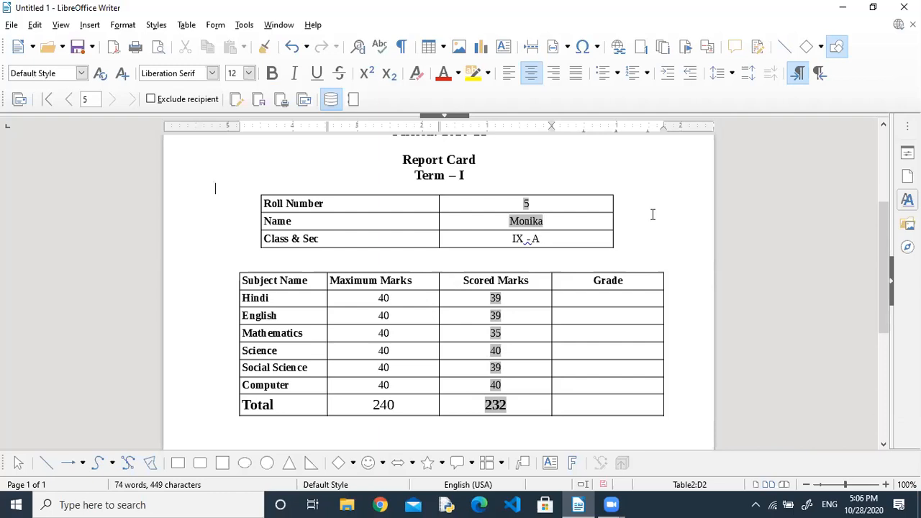
Save the document as ReportCard, then search Windows for the LibreOffice apps with 'libre'.
key("ctrl+s")
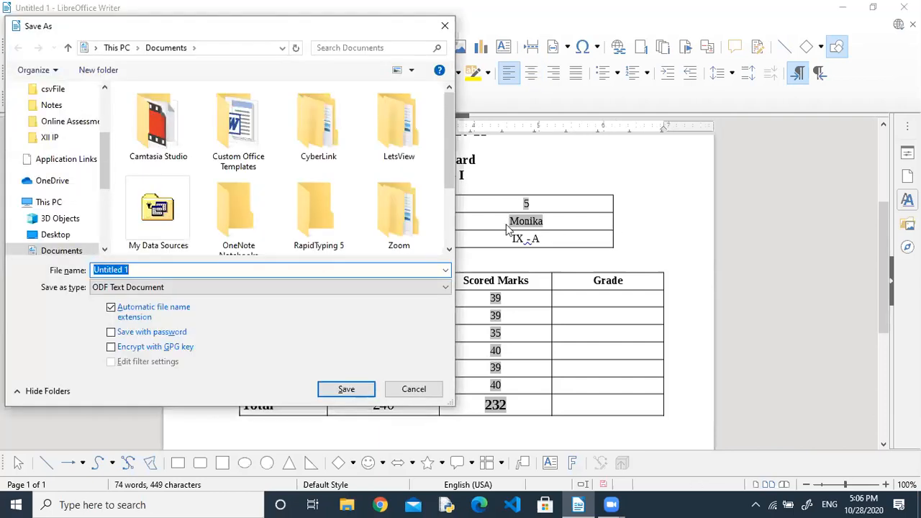
type("ReportCard")
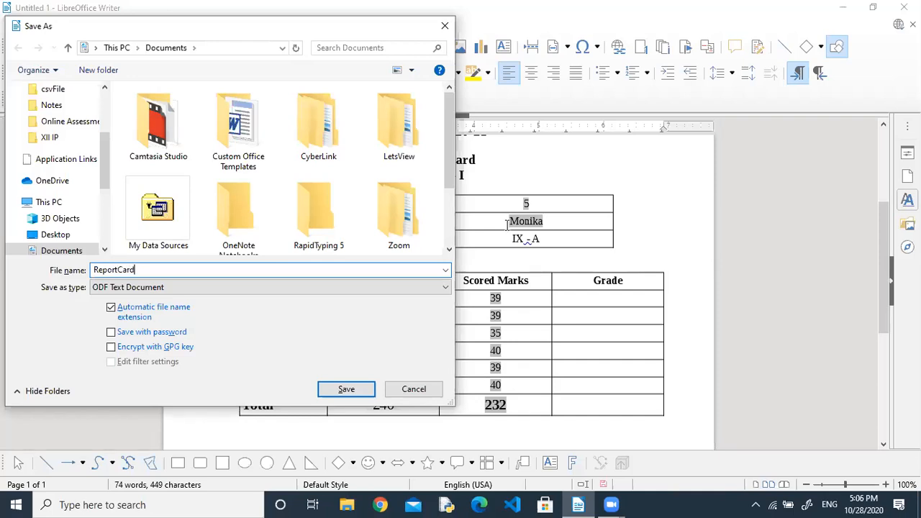
key("Return")
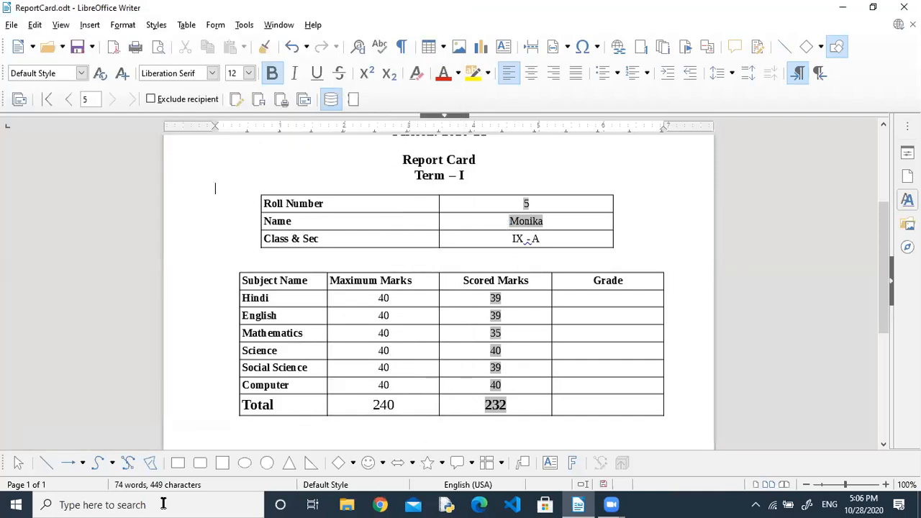
left_click(131, 503)
type("iibre")
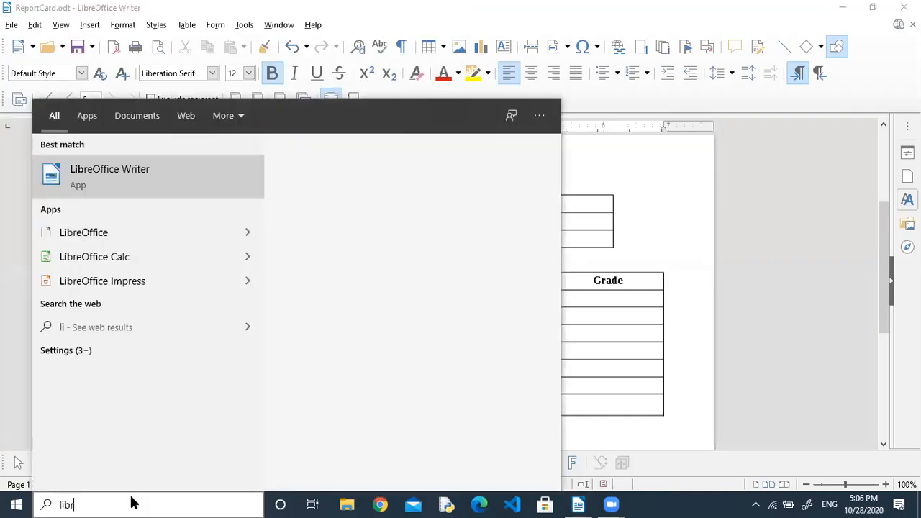
Launch LibreOffice Calc and open Result.ods from Recent Documents.
left_click(120, 258)
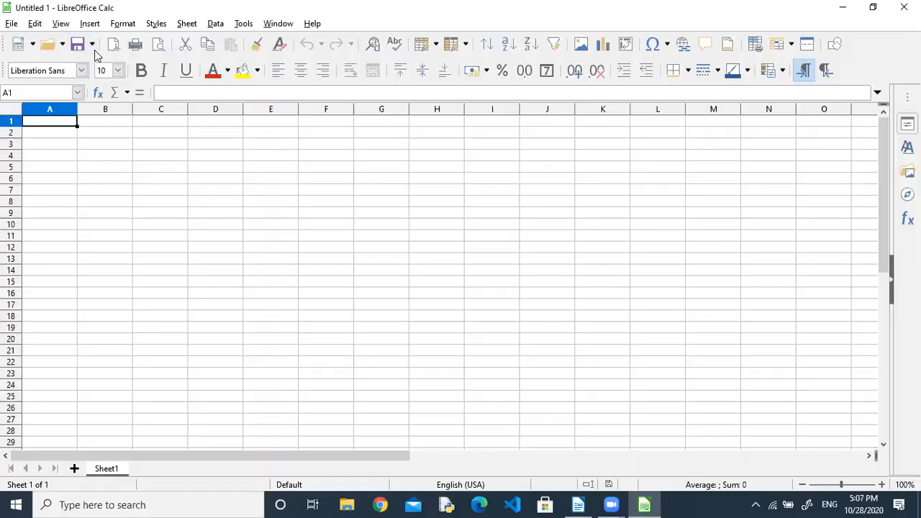
left_click(10, 26)
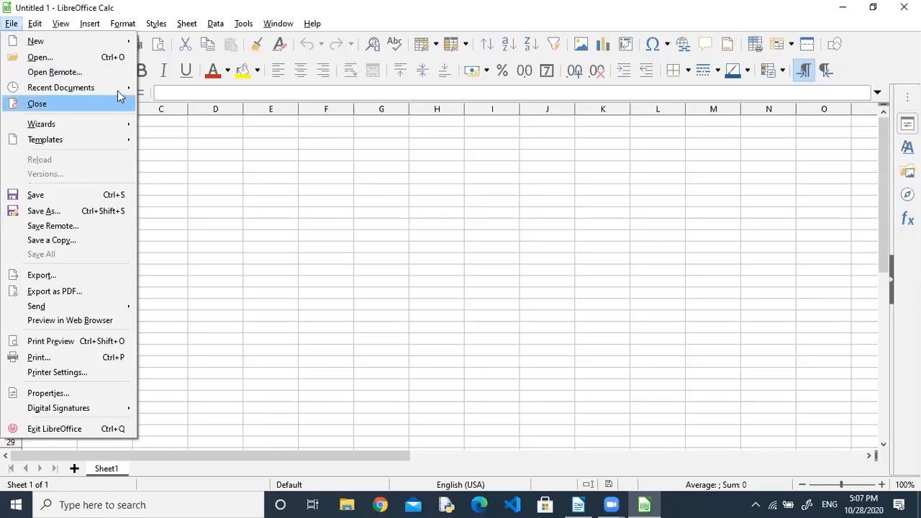
mouse_move(121, 89)
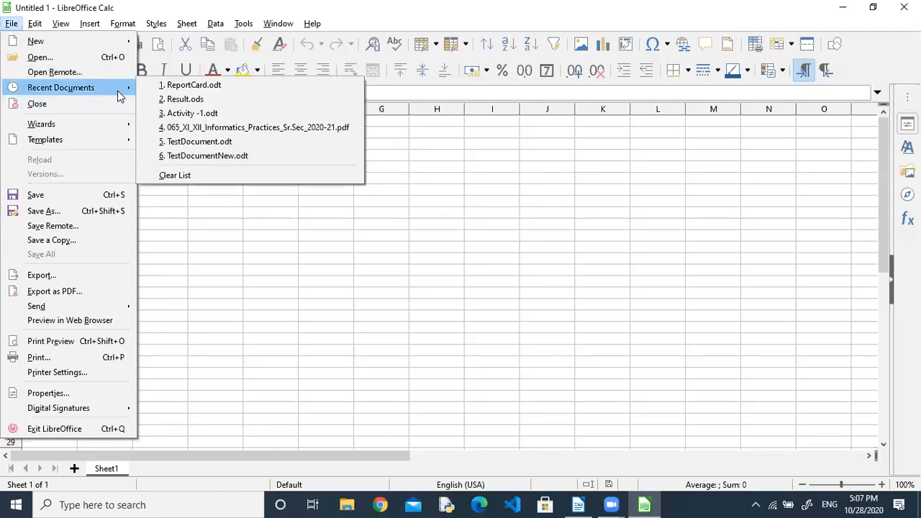
left_click(218, 100)
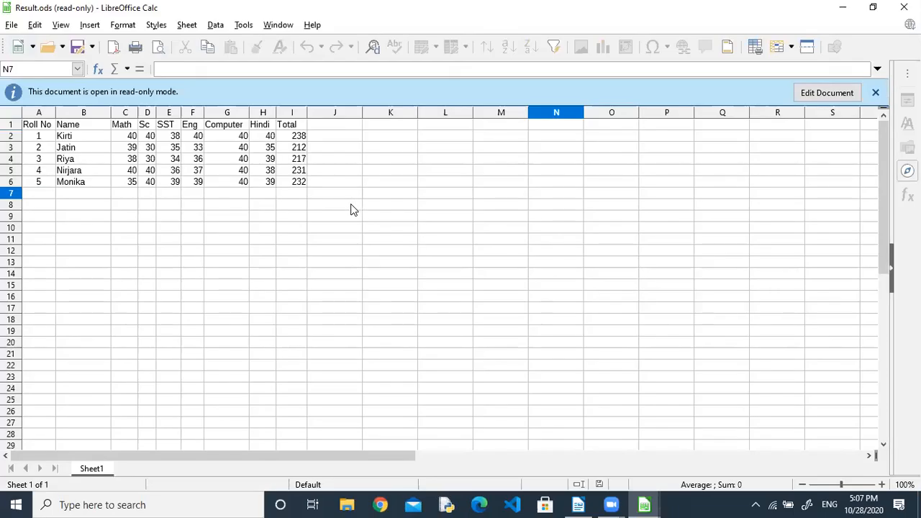
left_click(330, 128)
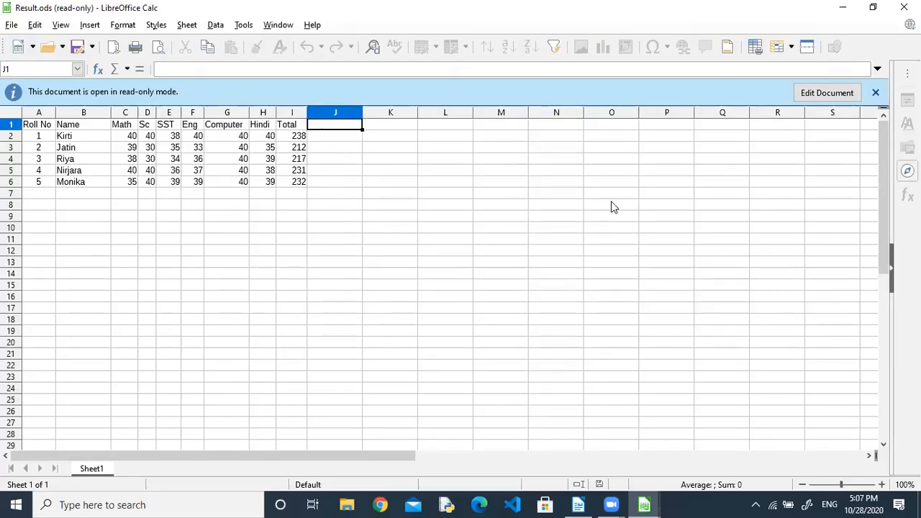
Close ReportCard.odt, reopen Result.ods from Recent Documents, and select the Sc column D.
left_click(578, 504)
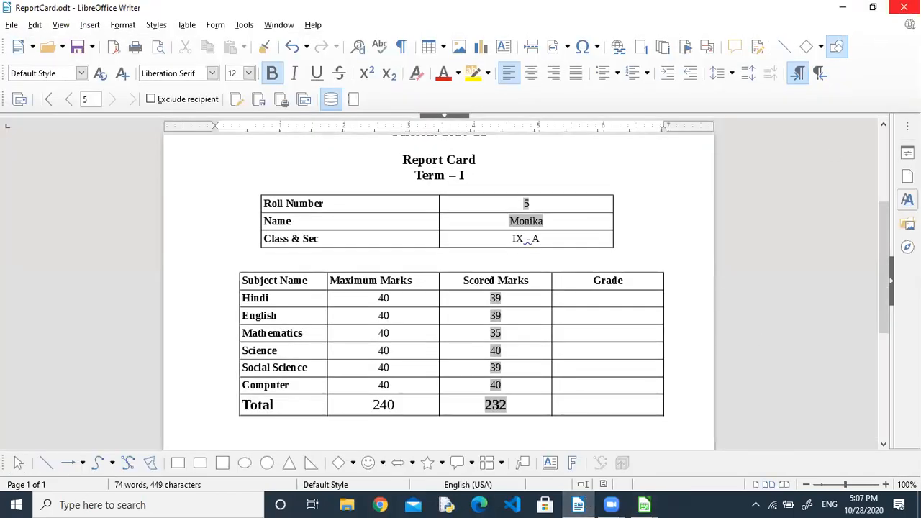
left_click(904, 8)
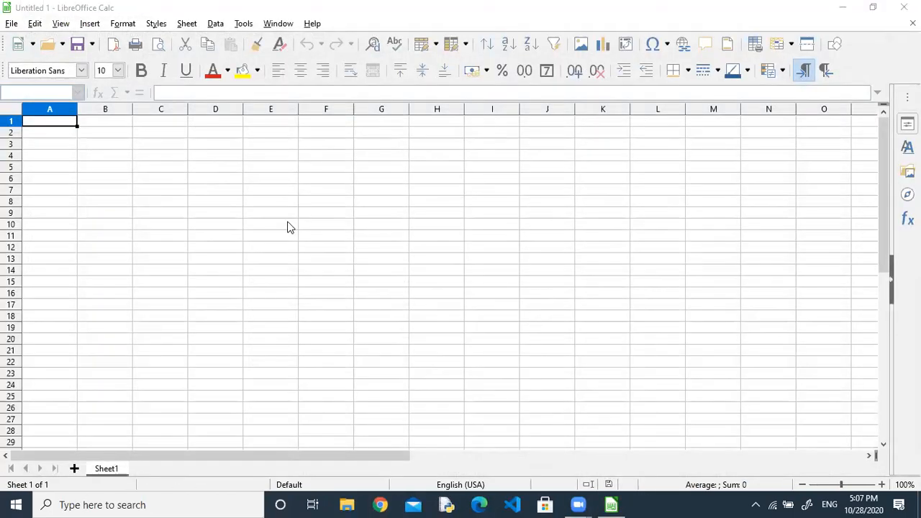
left_click(114, 124)
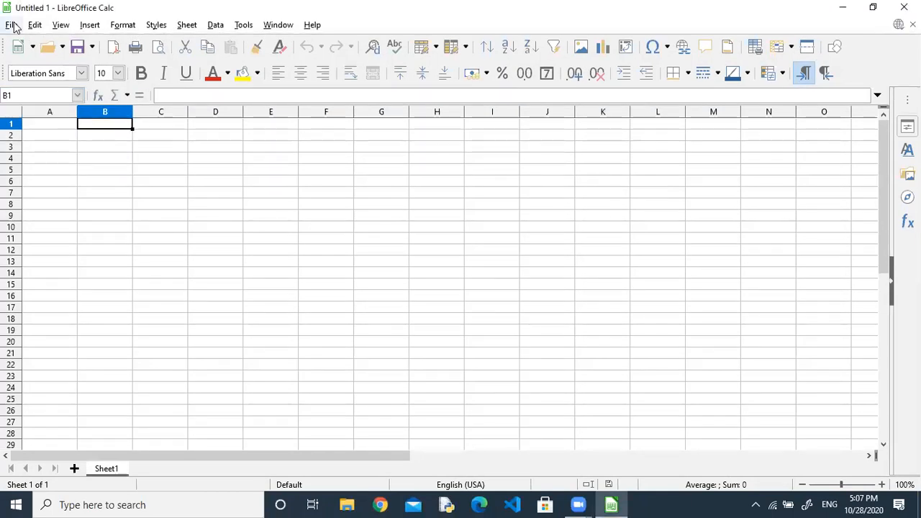
left_click(12, 23)
mouse_move(113, 91)
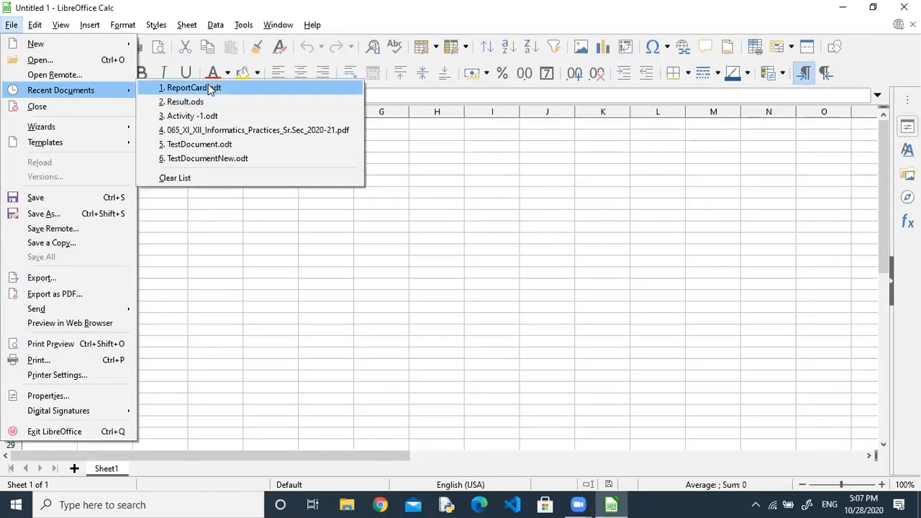
left_click(208, 104)
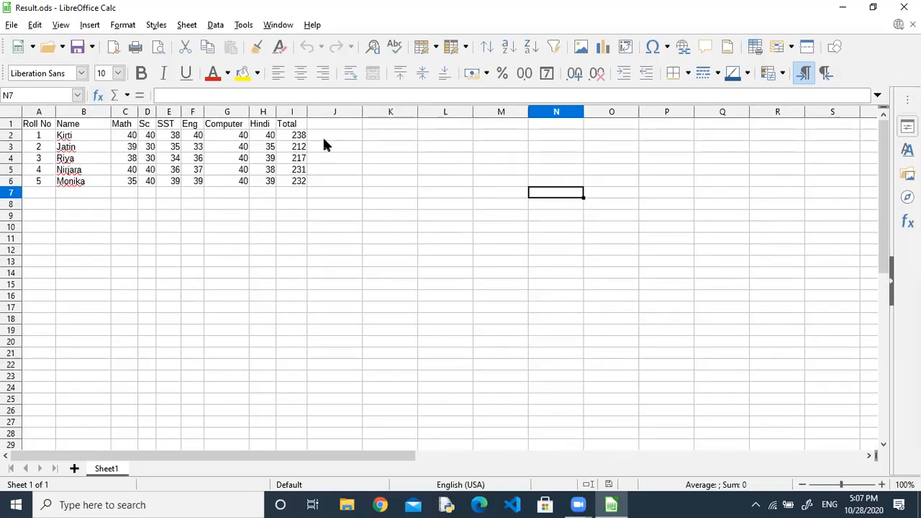
left_click(334, 124)
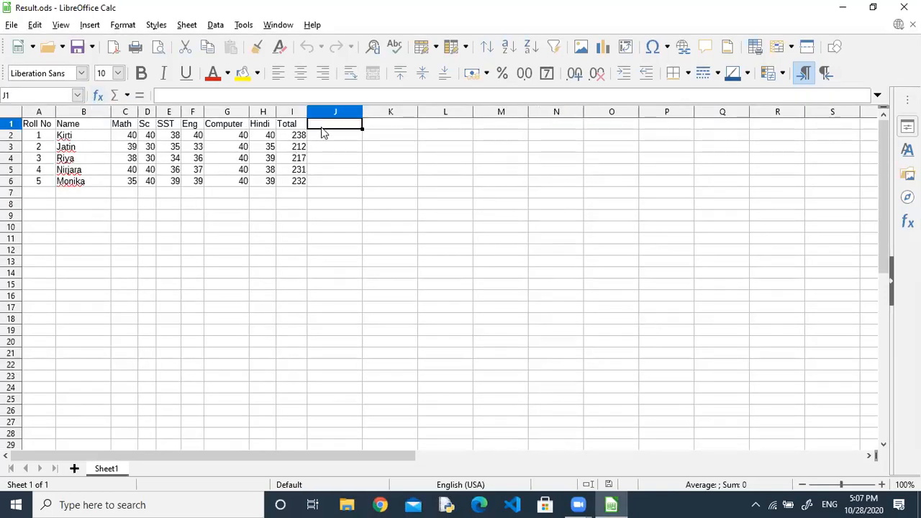
left_click(147, 112)
Insert a new column D before Sc and give it the MG heading.
right_click(147, 116)
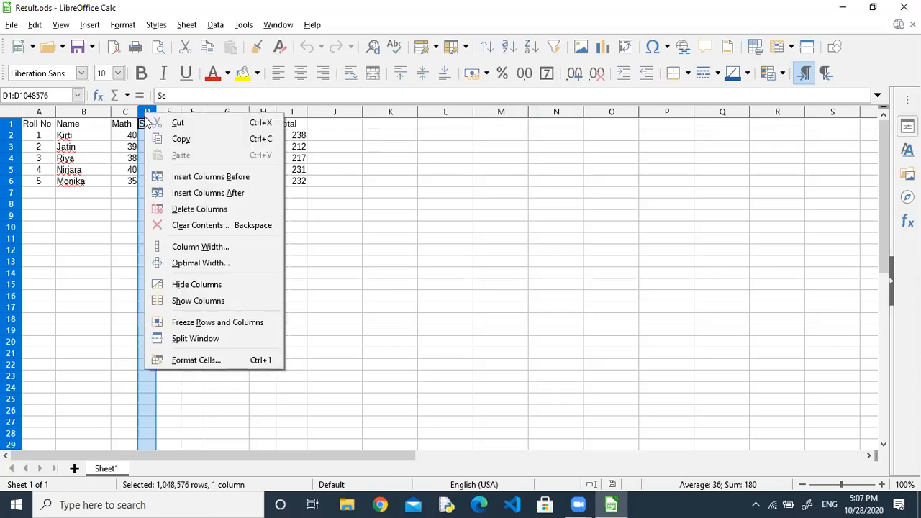
left_click(236, 180)
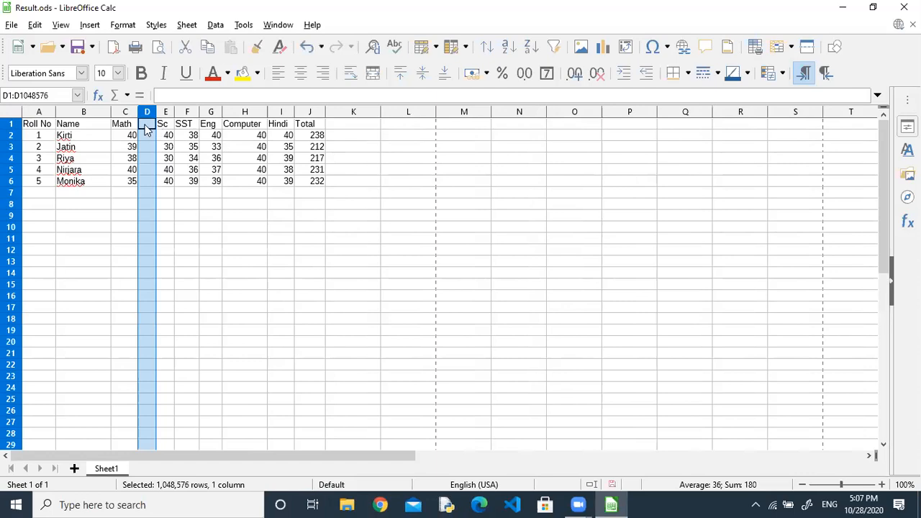
left_click(147, 125)
type("Gra")
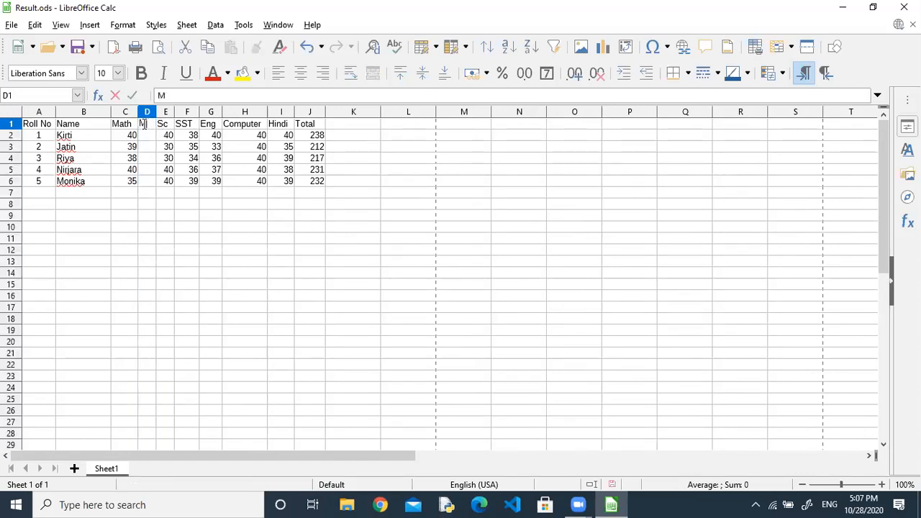
key("Return")
Enter an IF grade formula in D2 testing Math mark C2, and widen column D.
type("=if")
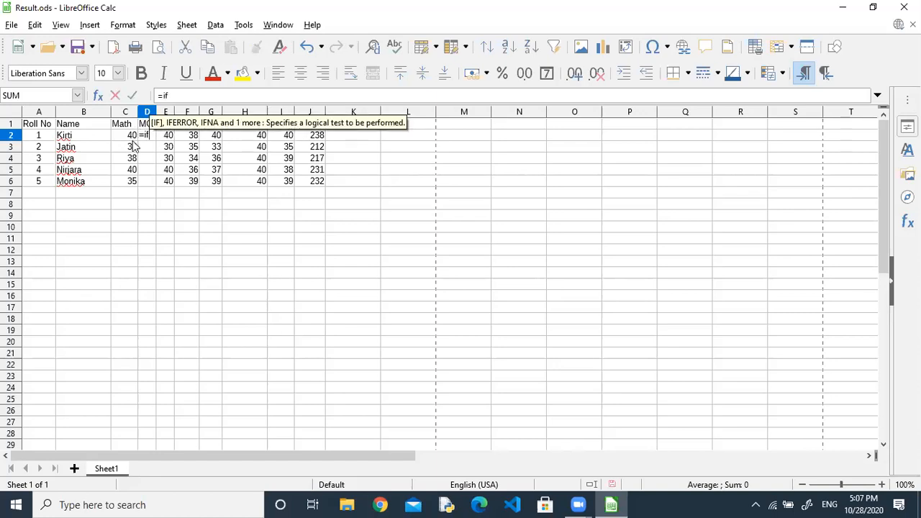
type("(")
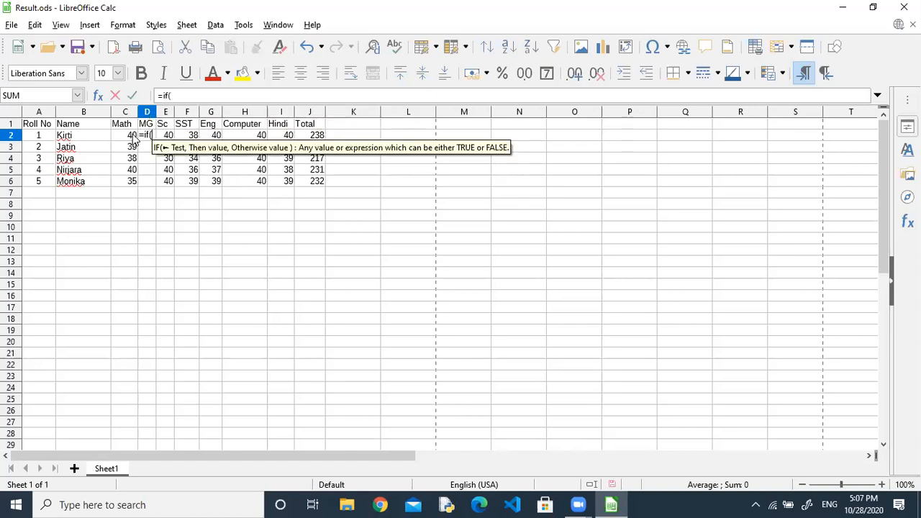
left_click(133, 136)
type(">")
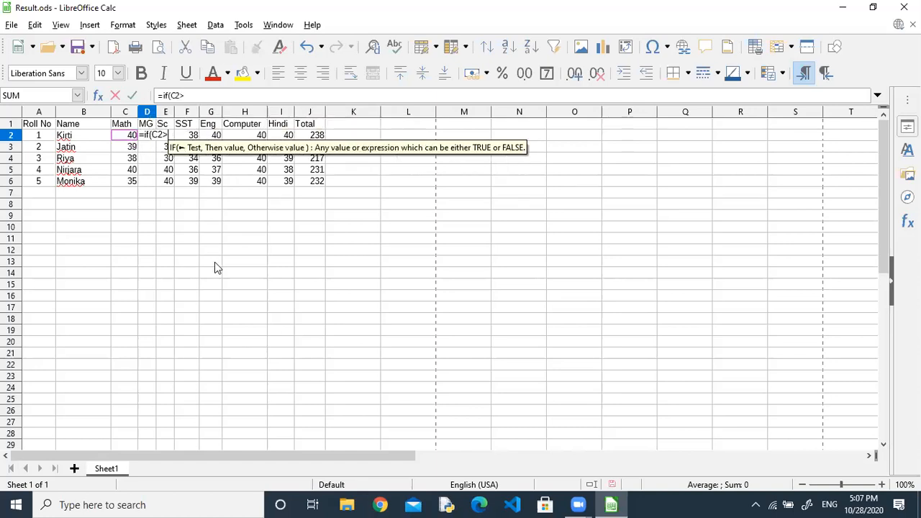
type("=40")
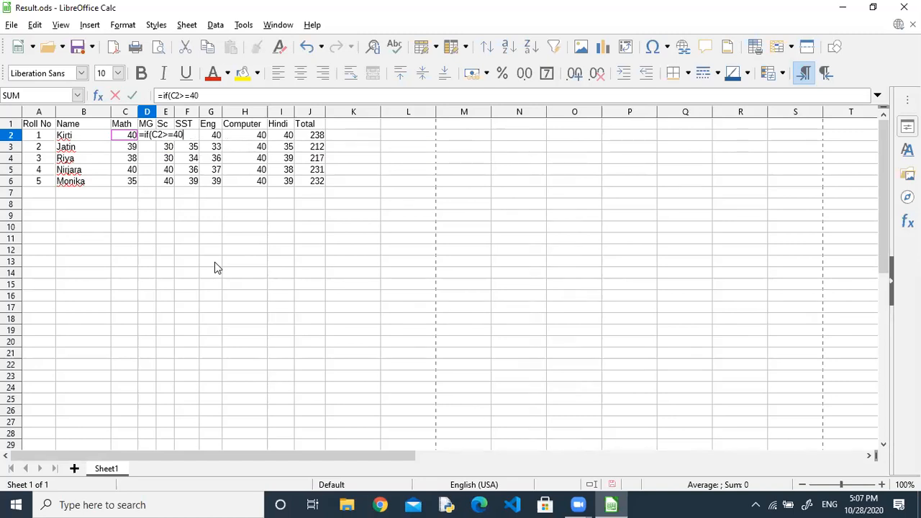
key("BackSpace")
key("BackSpace")
key("BackSpace")
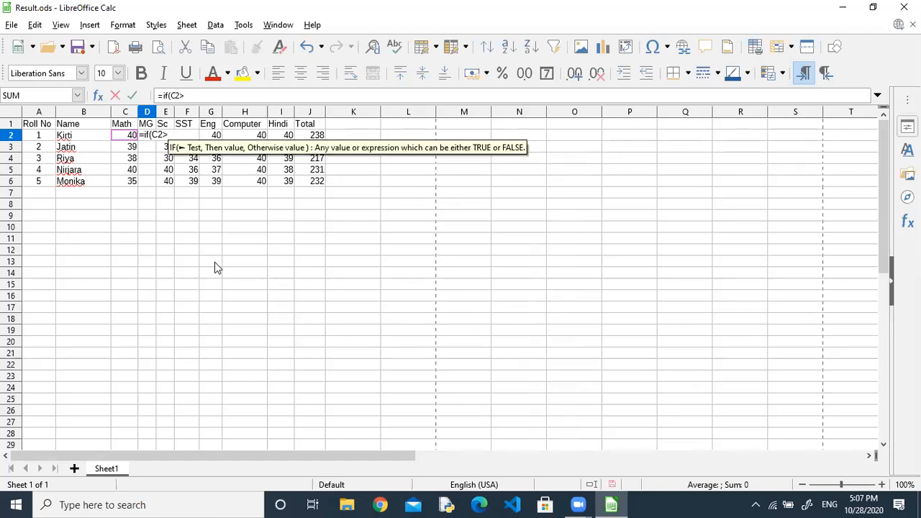
type("=")
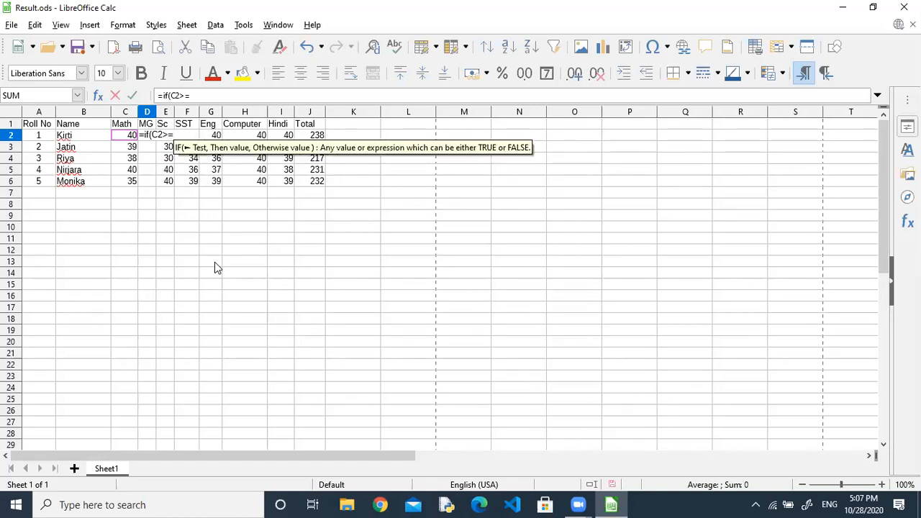
type("'30")
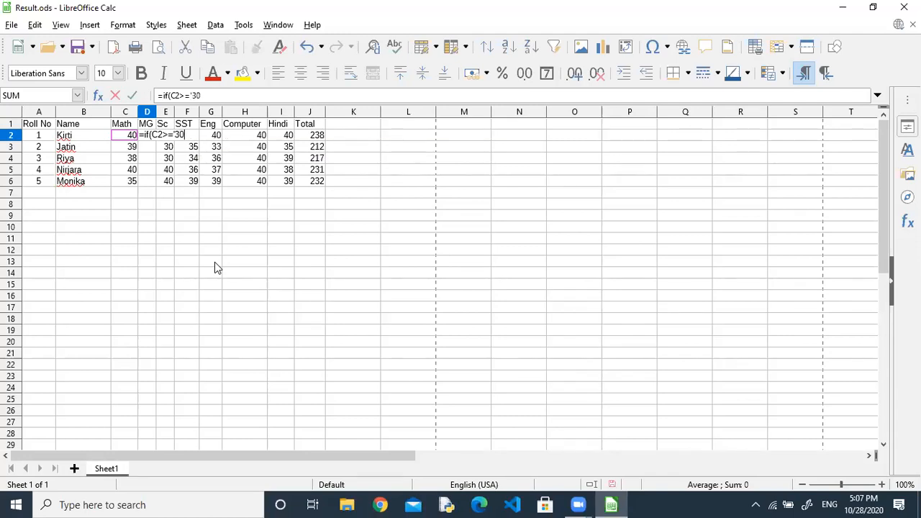
key("BackSpace")
key("BackSpace")
key("BackSpace")
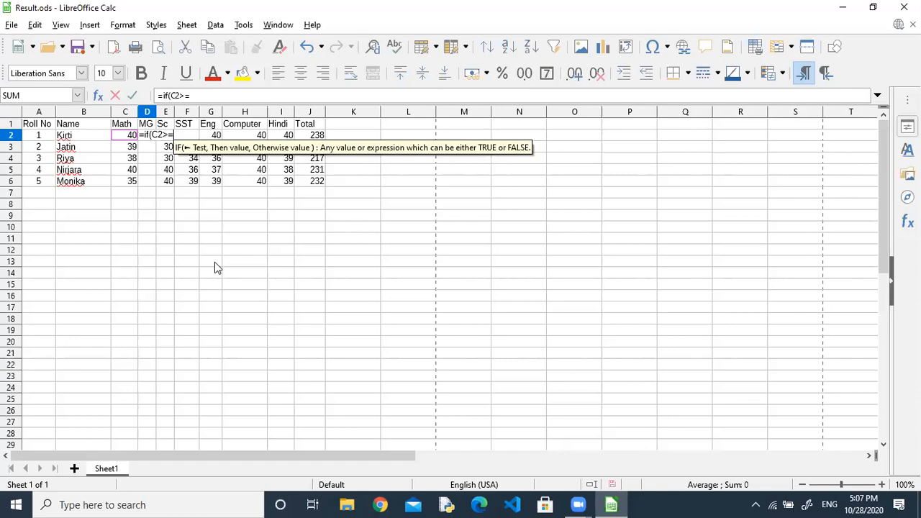
type("30,")
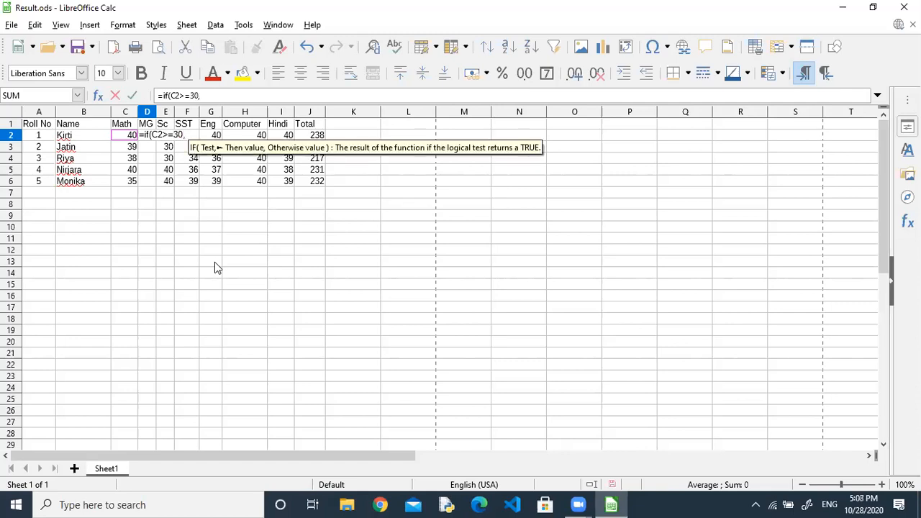
type("'A1")
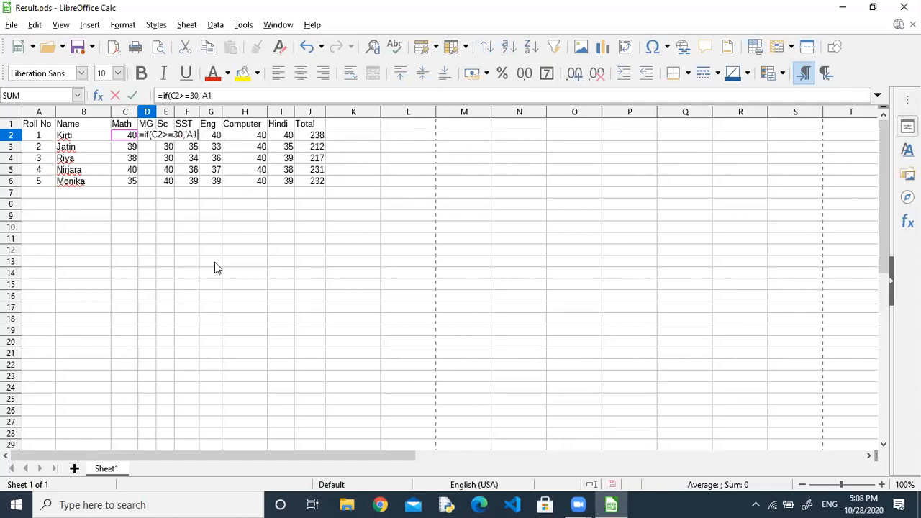
type("',")
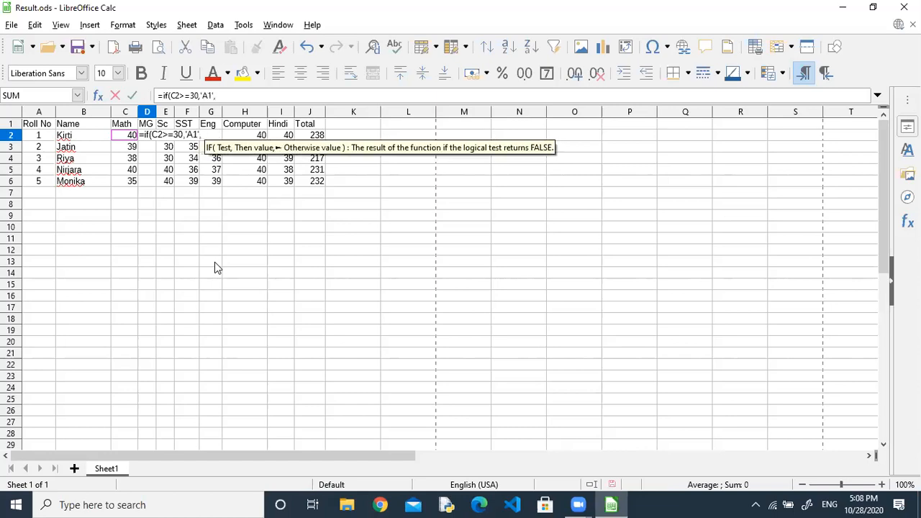
type(" 'B")
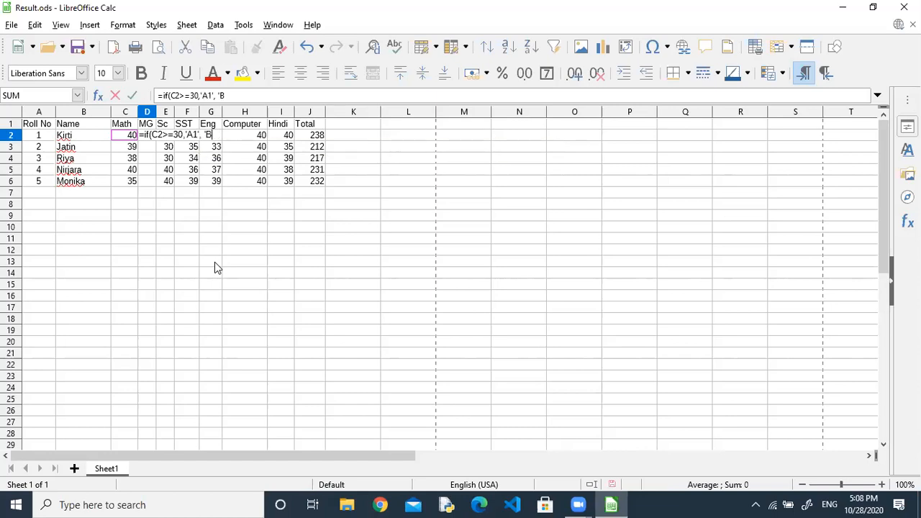
type("1')")
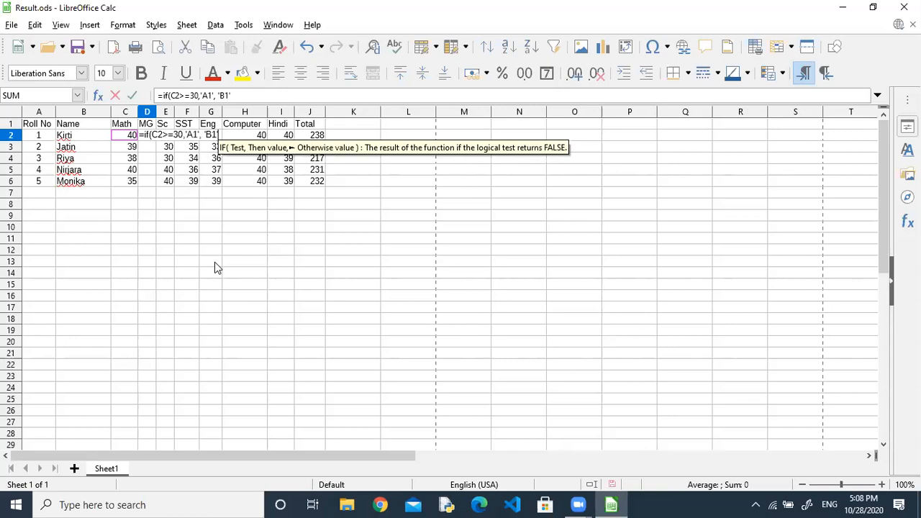
key("Return")
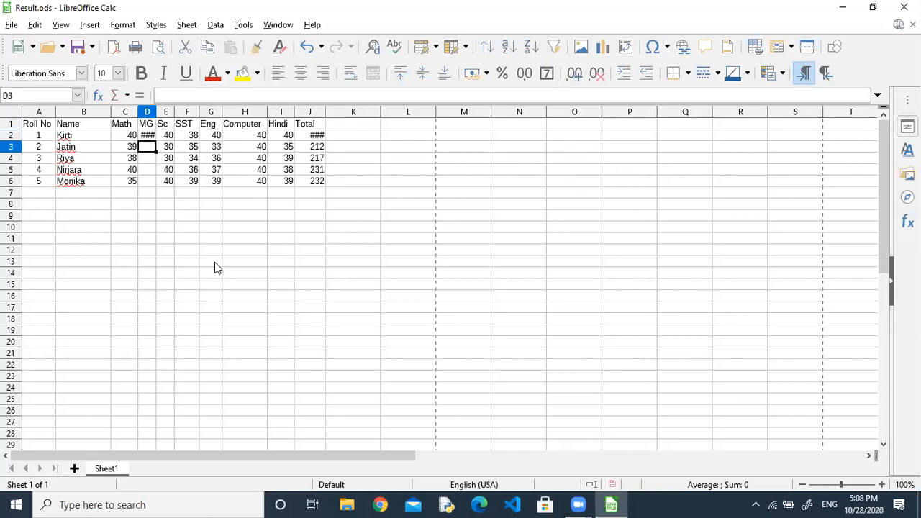
key("Up")
left_click_drag(155, 107, 166, 108)
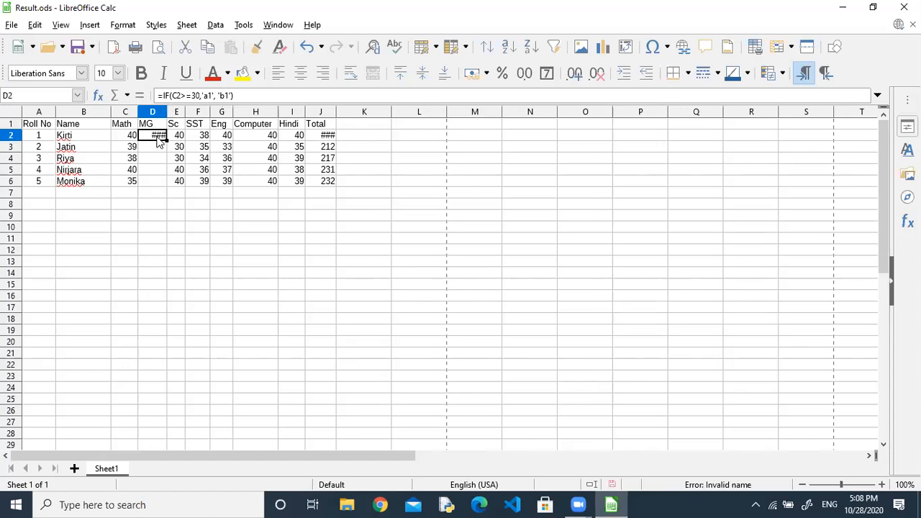
Correct the D2 formula's grades to "A1" and "B1" and fill it down to D6.
double_click(159, 141)
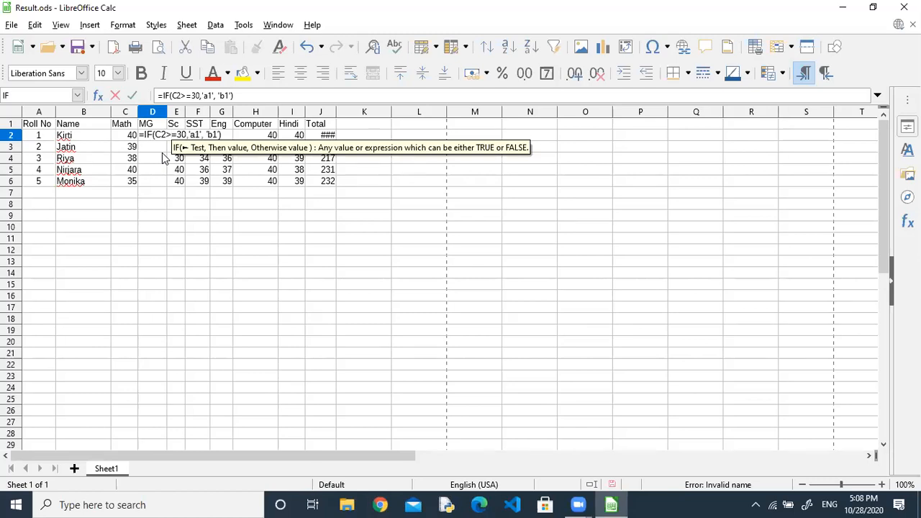
key("Right")
key("Right")
key("Right")
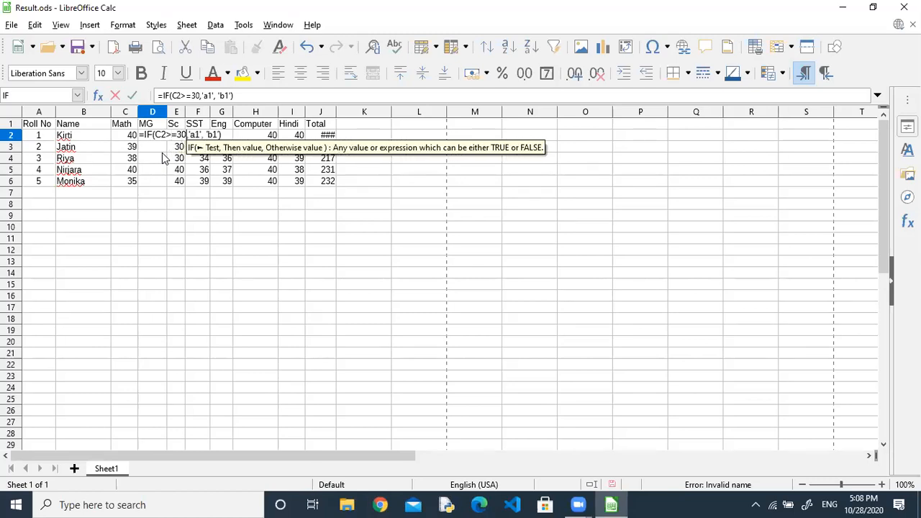
key("Right")
key("Right")
key("Right")
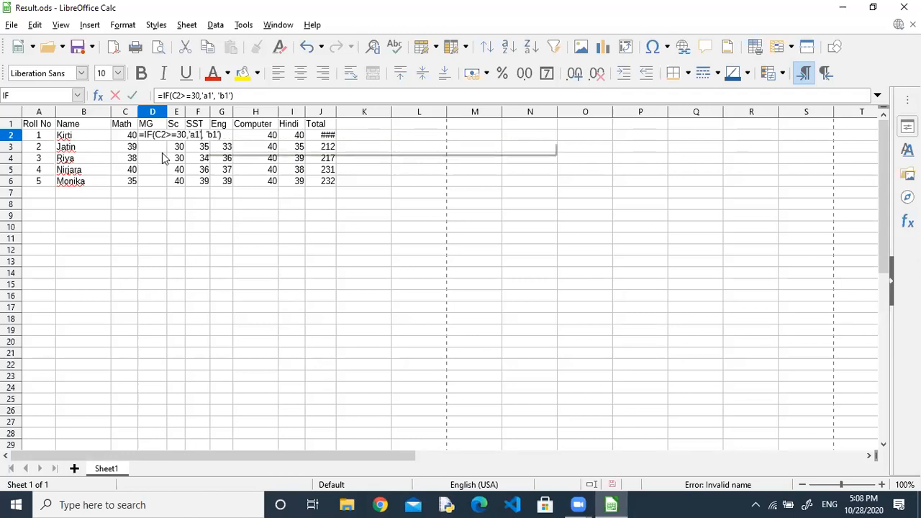
key("BackSpace")
key("BackSpace")
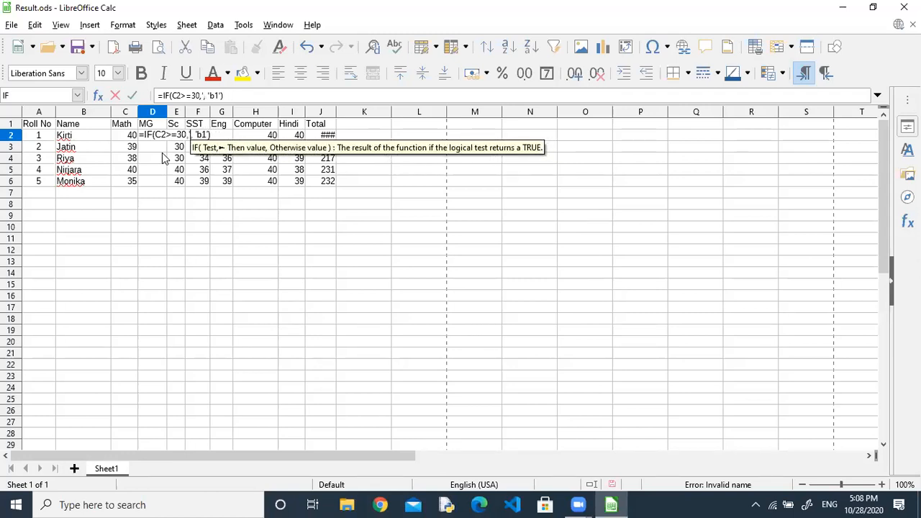
type("A1\"")
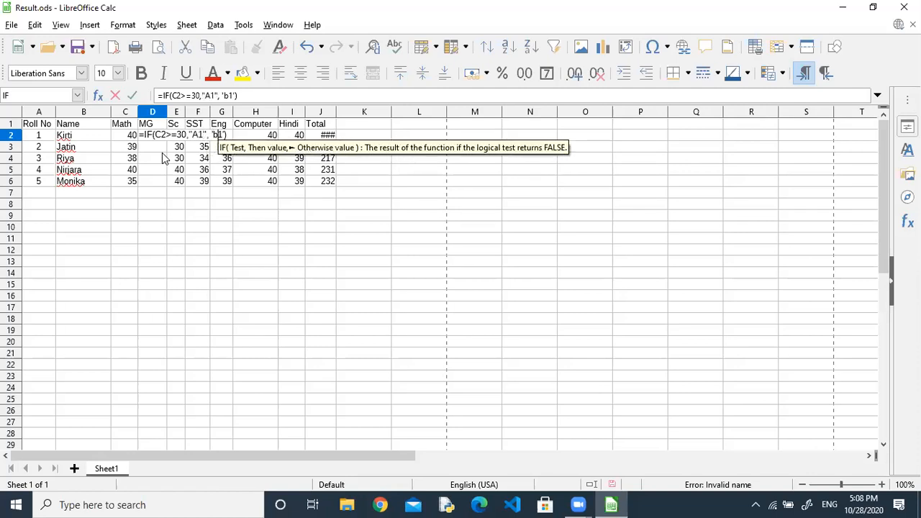
key("BackSpace")
key("BackSpace")
key("BackSpace")
key("BackSpace")
type("\"B\"")
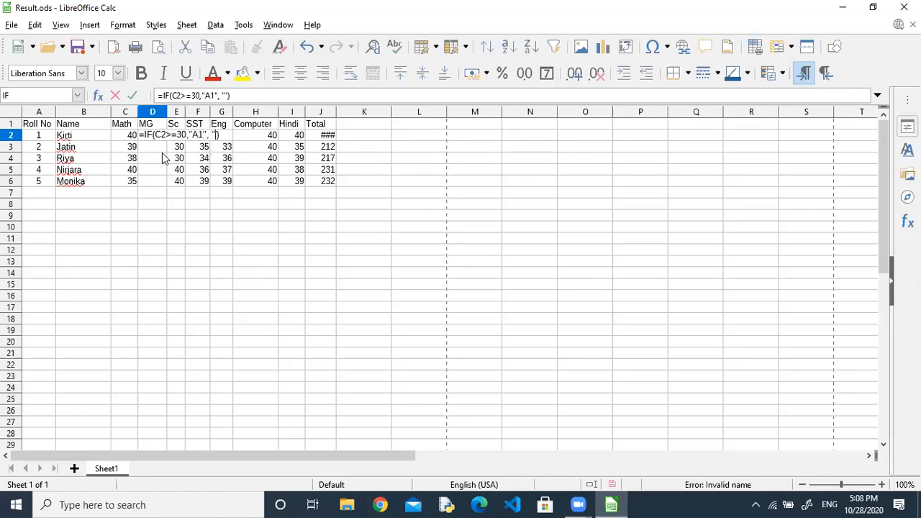
type("\"")
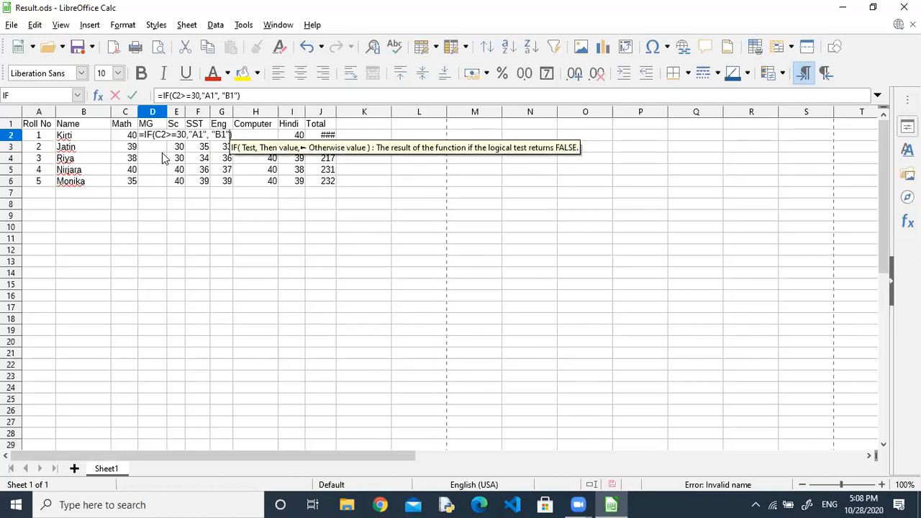
key("Return")
key("Up")
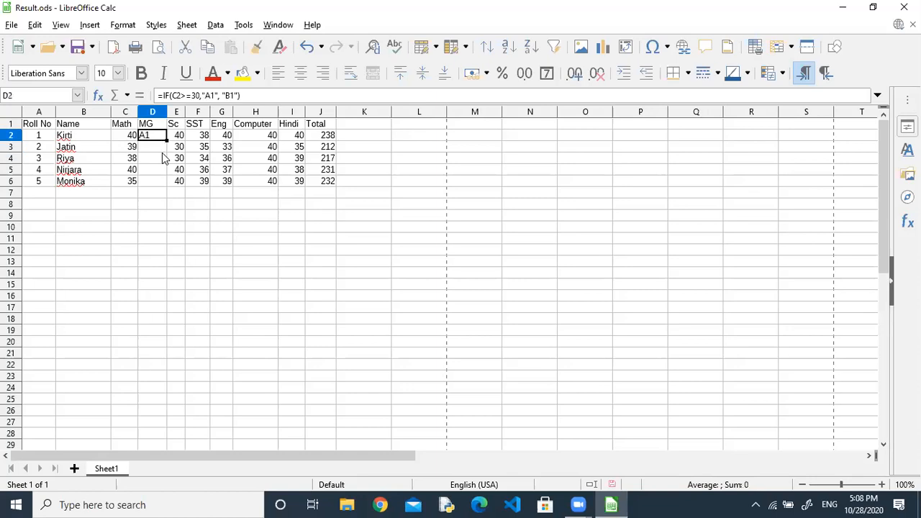
left_click_drag(167, 141, 164, 186)
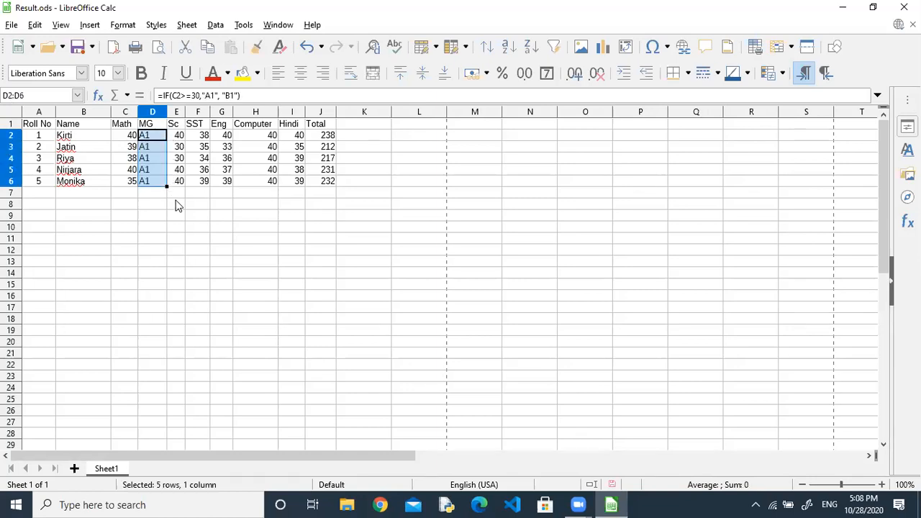
Change the D2 threshold to 35 and refill the formula down to D6.
left_click(178, 206)
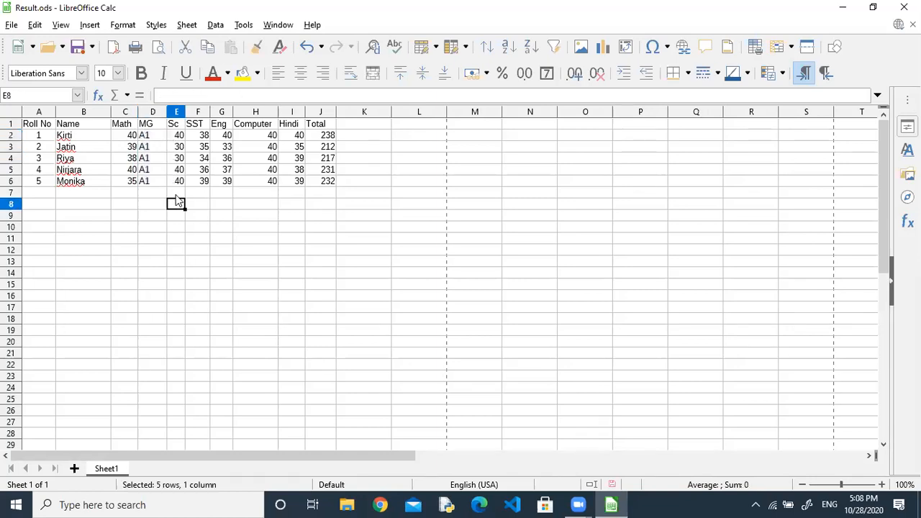
left_click(153, 136)
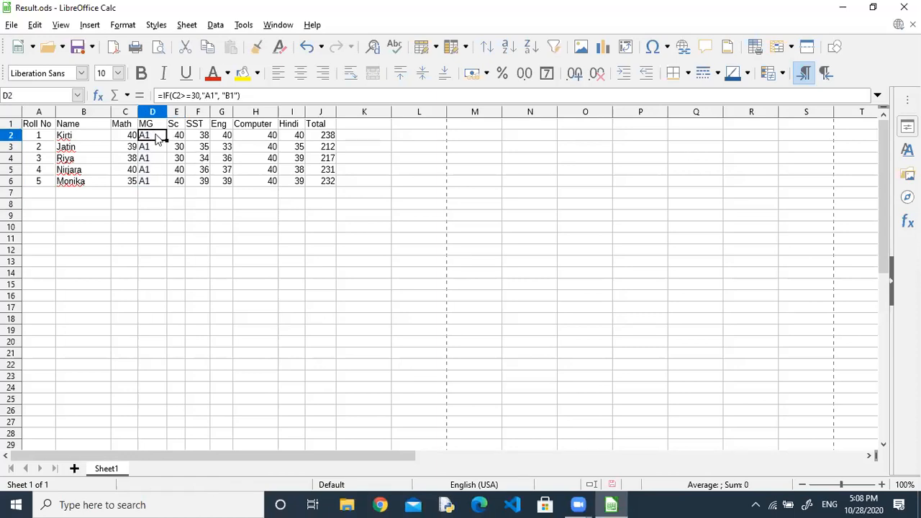
left_click(199, 95)
key("Return")
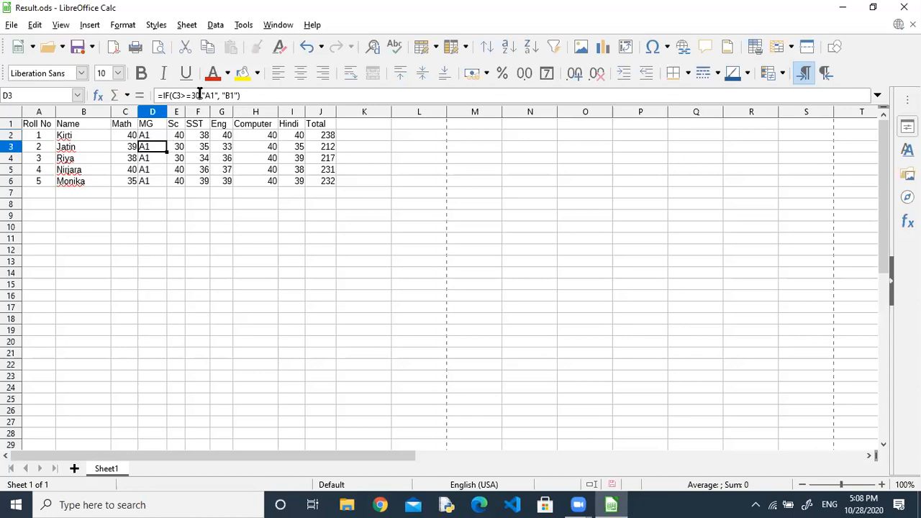
left_click(160, 137)
left_click_drag(166, 141, 166, 186)
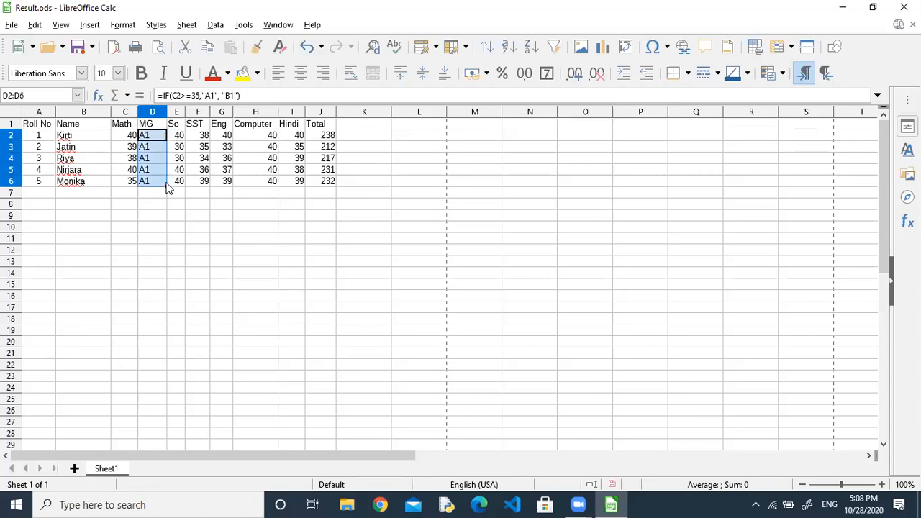
left_click(158, 139)
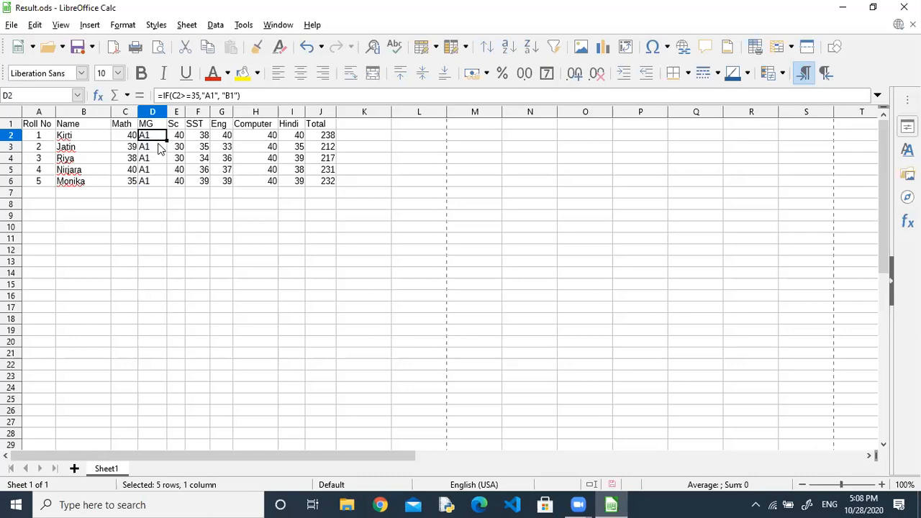
Insert empty columns before the SST, Eng and Computer columns.
left_click(204, 112)
right_click(203, 113)
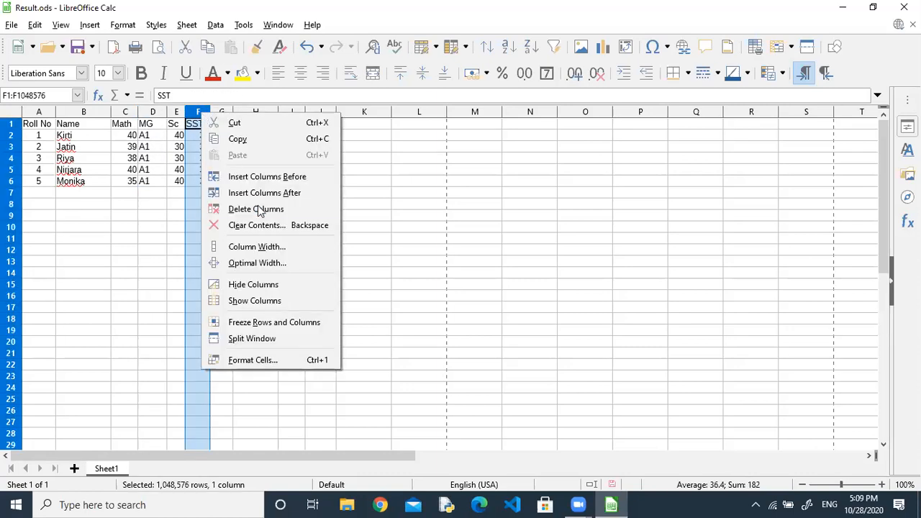
left_click(278, 180)
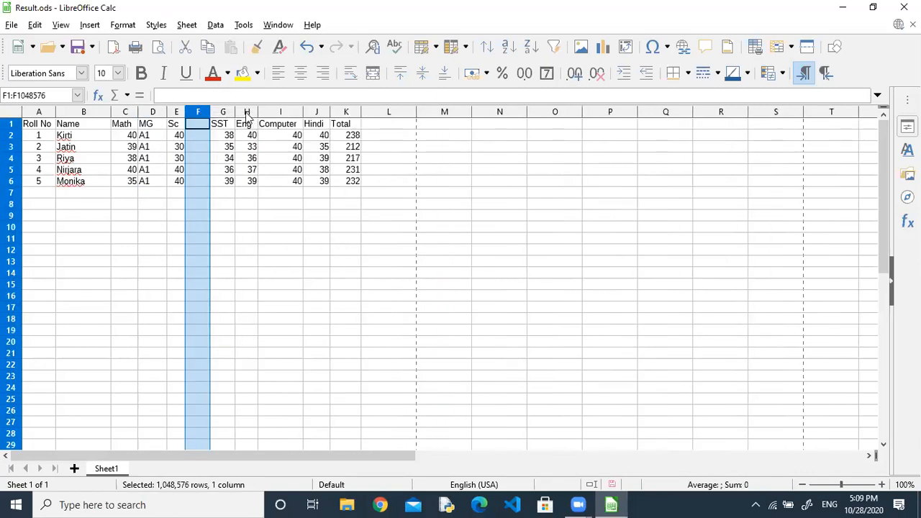
left_click(247, 114)
right_click(247, 113)
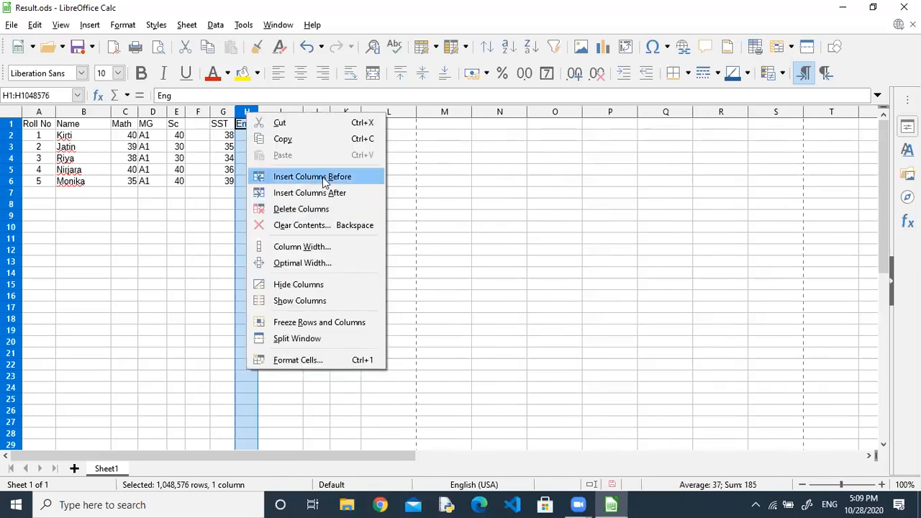
left_click(323, 179)
left_click(296, 113)
right_click(297, 113)
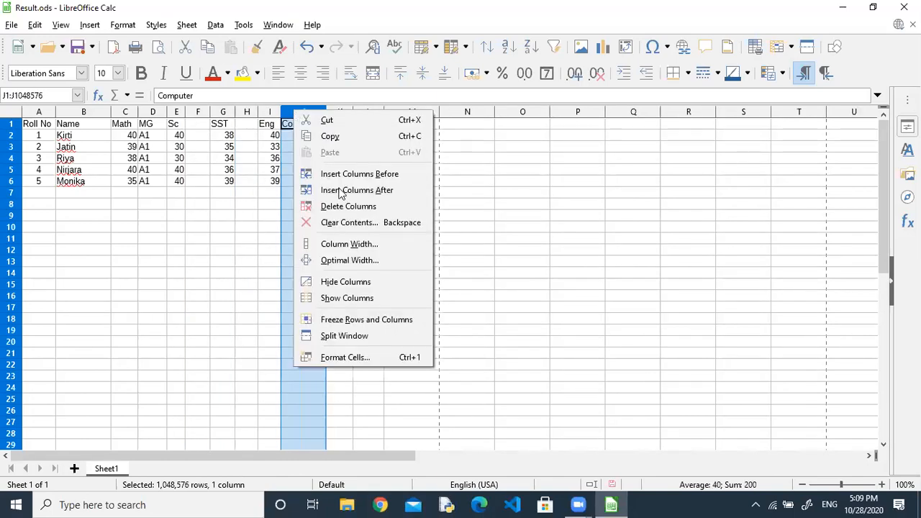
left_click(364, 174)
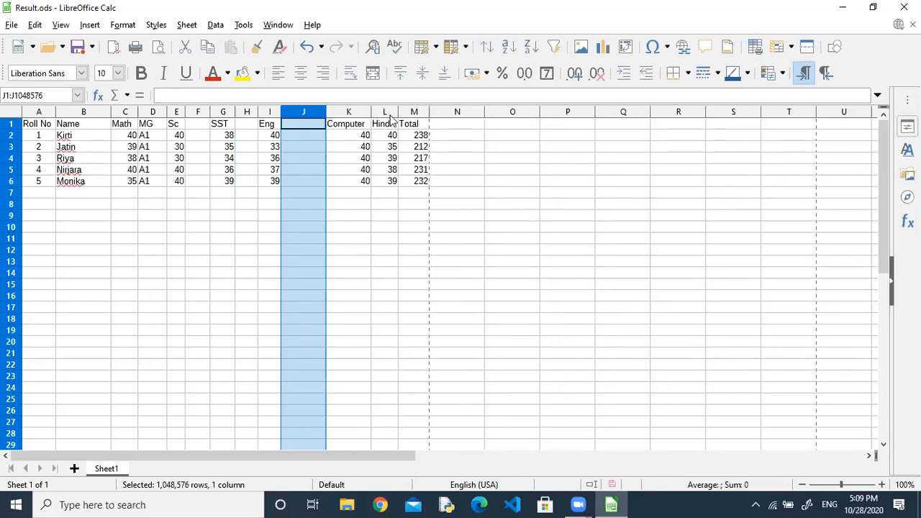
Insert empty columns before Hindi and Total, then select P1 for a new header.
left_click(388, 113)
right_click(388, 113)
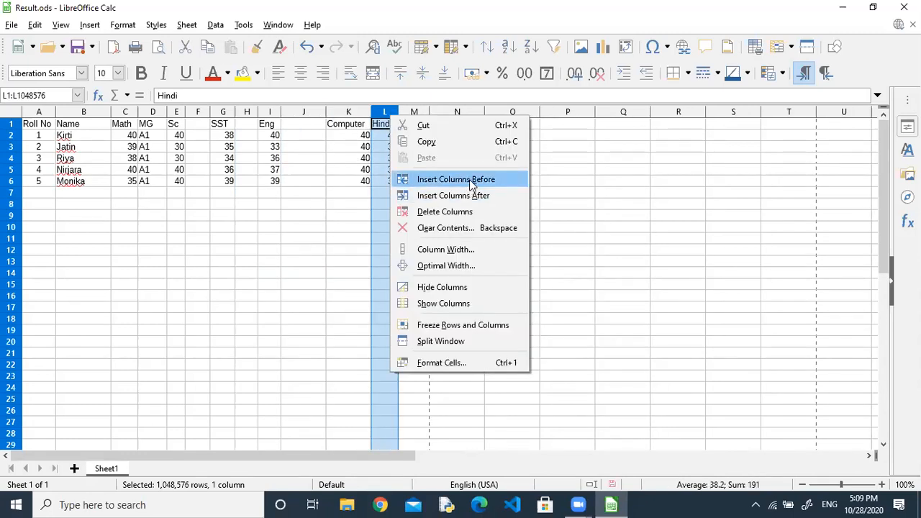
left_click(469, 179)
left_click(440, 113)
right_click(440, 113)
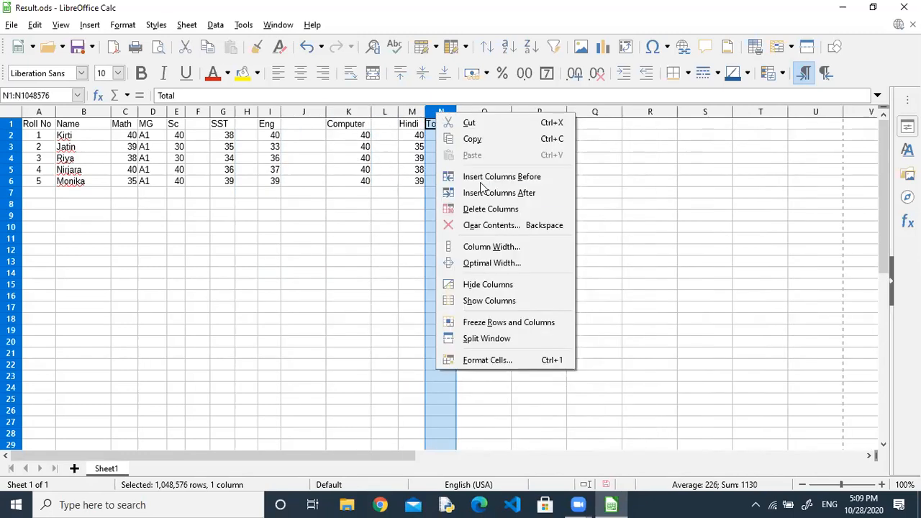
left_click(495, 178)
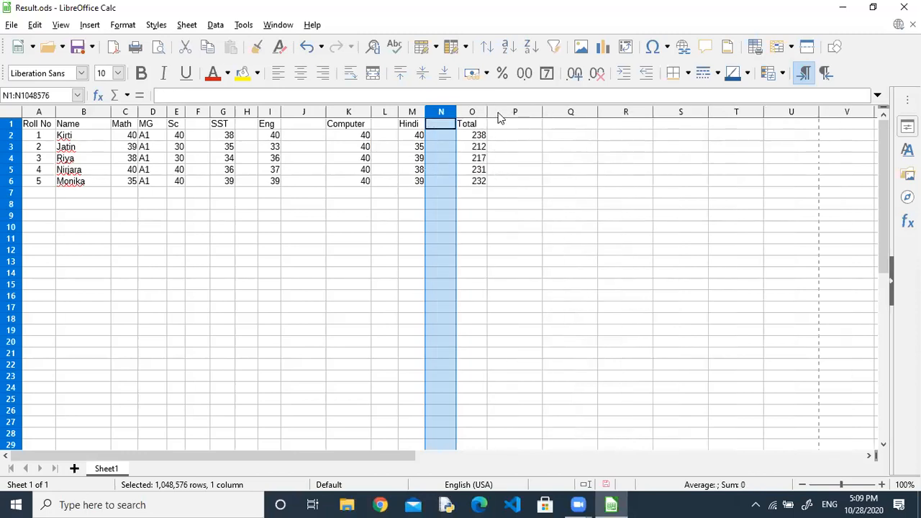
left_click(500, 113)
right_click(501, 119)
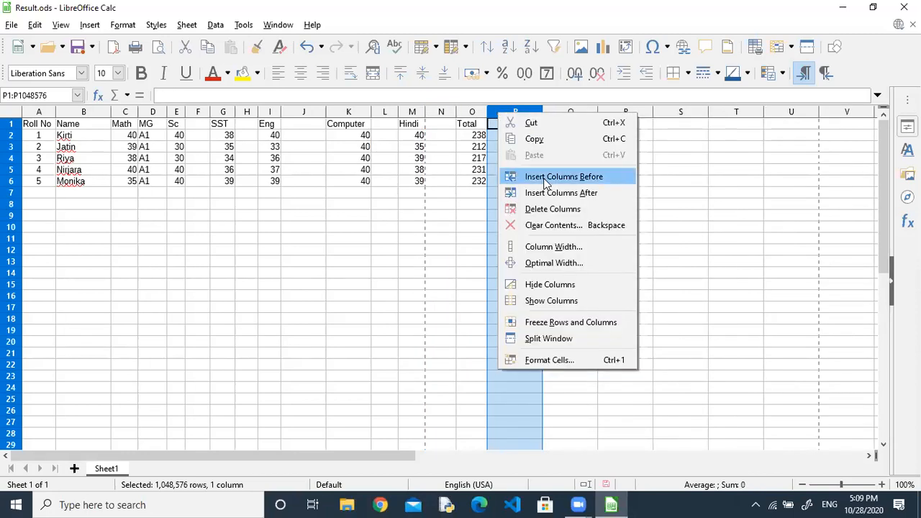
left_click(490, 140)
left_click(500, 126)
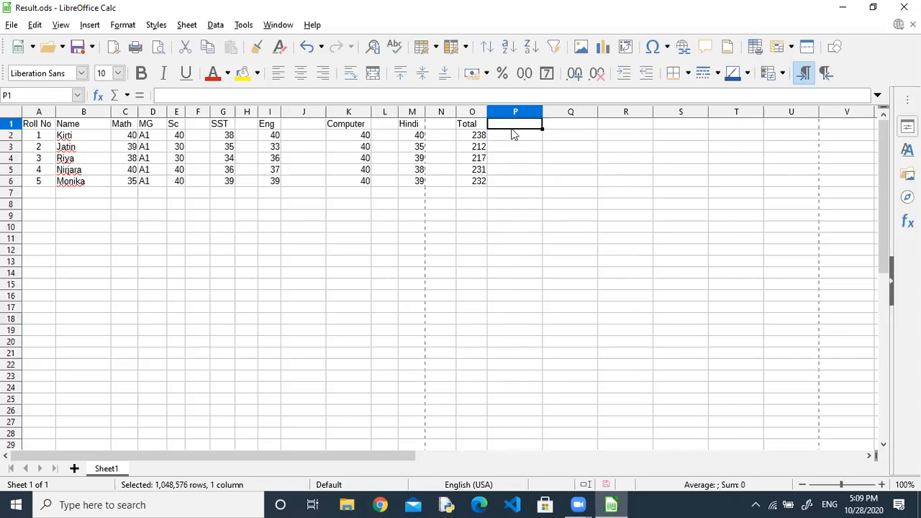
Label the new grade columns TG, HG, CG, EG, STG and SG in row 1.
type("G")
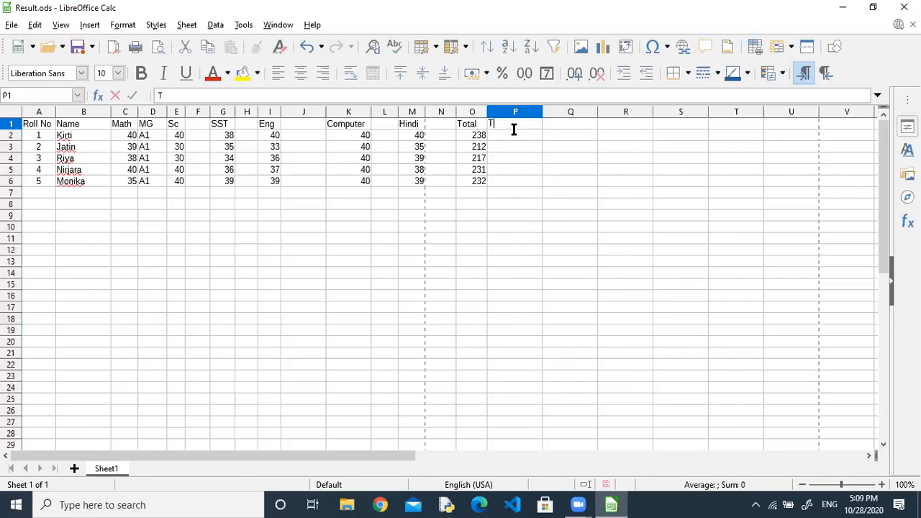
key("Left")
key("Left")
key("F2")
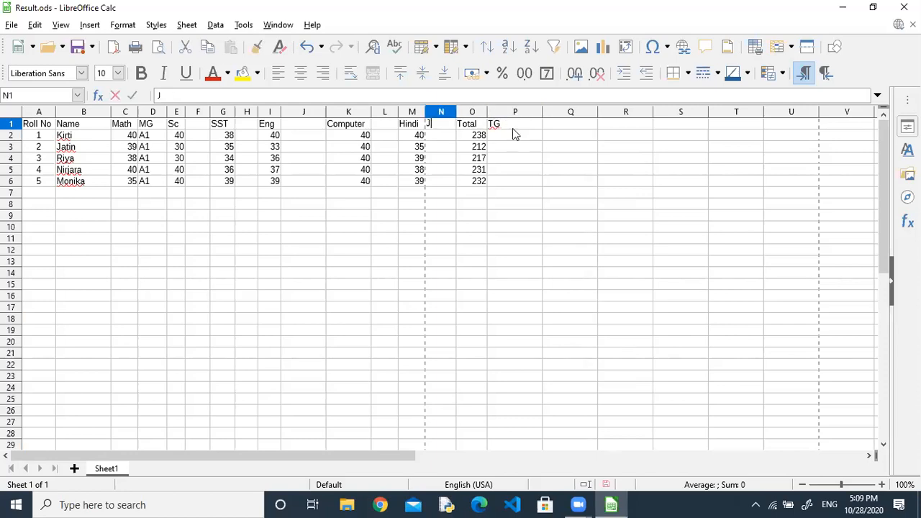
type("HG")
key("Left")
key("Left")
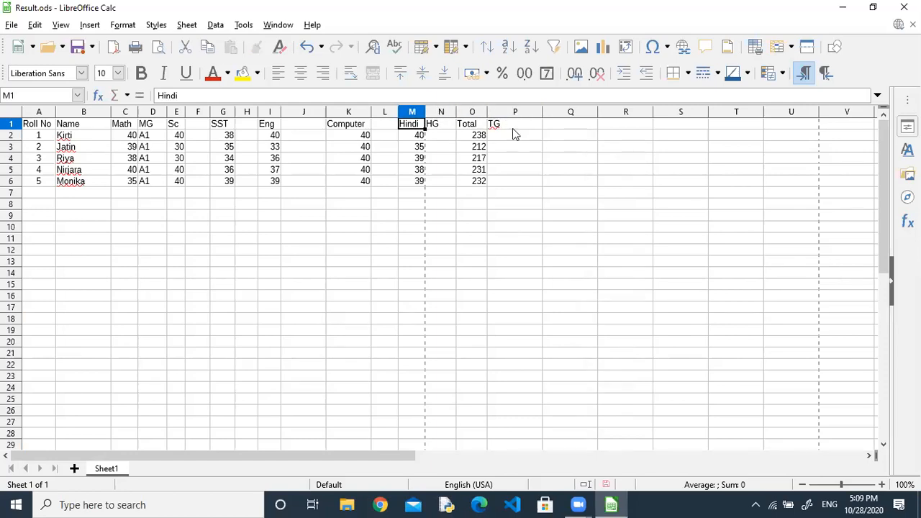
type("CG")
key("Left")
key("Left")
type("EG")
key("Left")
key("Left")
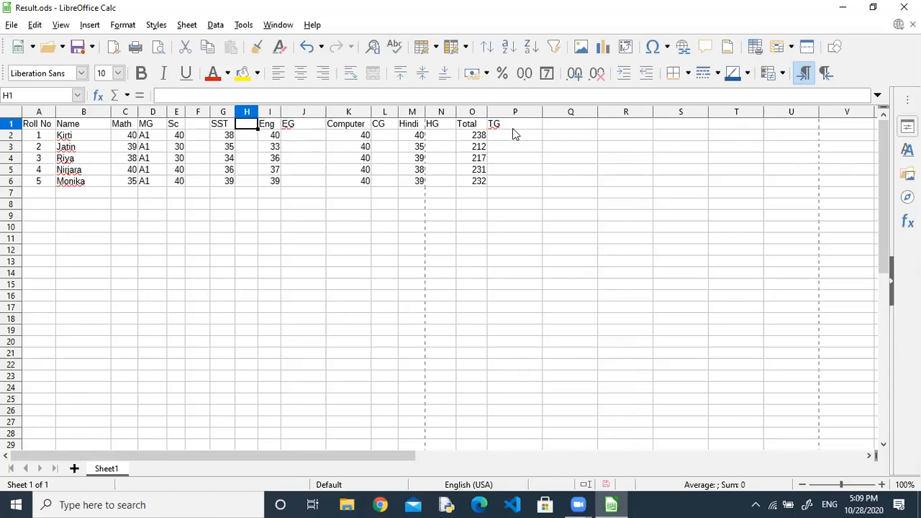
type("STG")
key("Return")
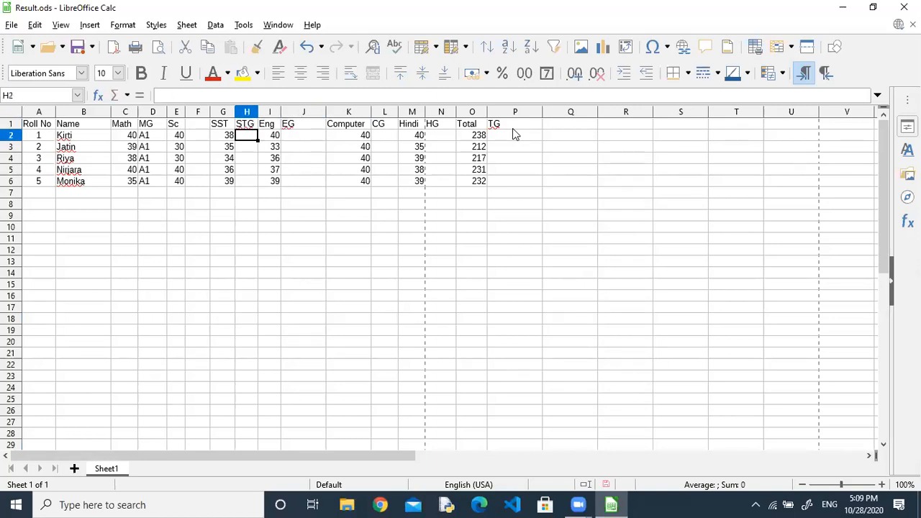
key("Up")
key("Left")
key("Left")
type("S")
key("Return")
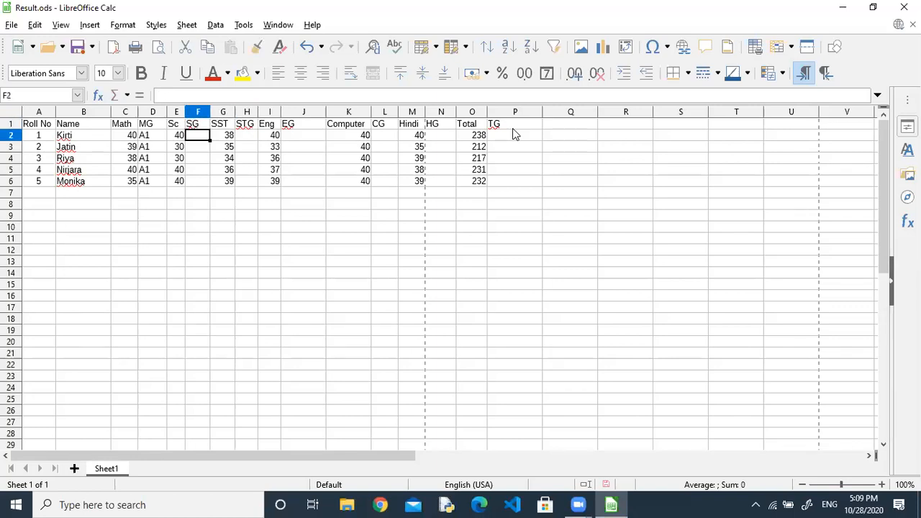
Copy the D2 grade formula into F2, H2, J2, L2 and N2.
key("Left")
key("Left")
key("ctrl+c")
key("Right")
key("Right")
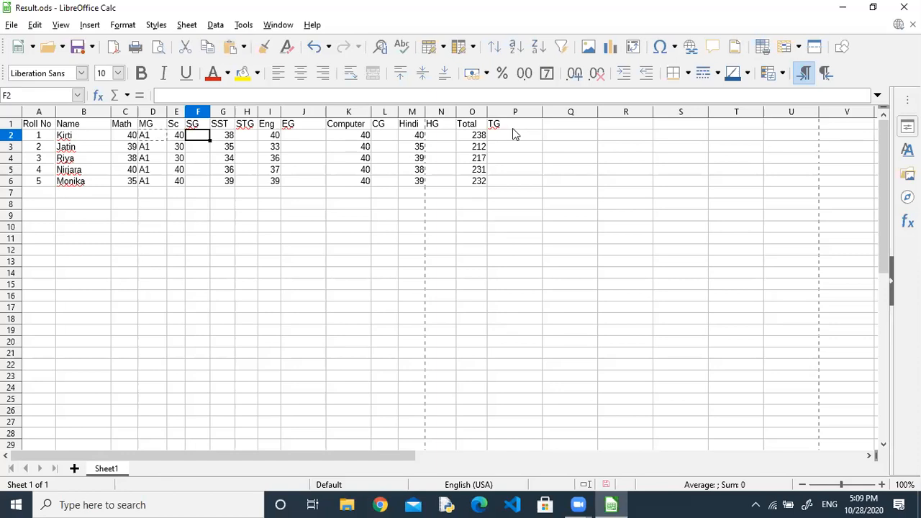
key("ctrl+v")
key("Right")
key("Right")
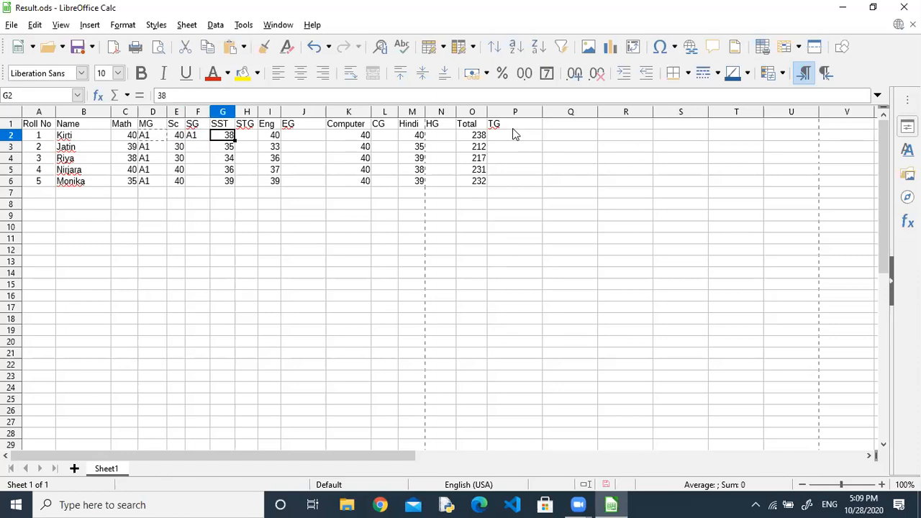
key("ctrl+v")
key("Right")
key("Right")
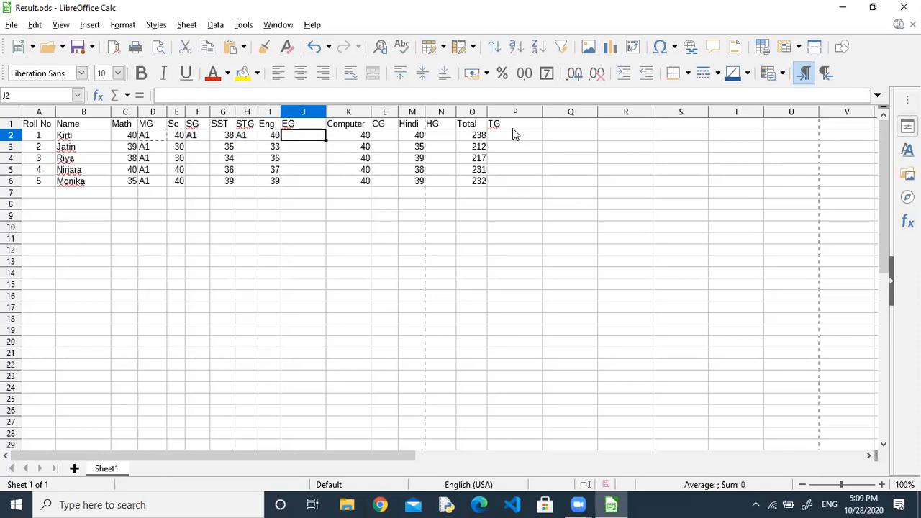
key("ctrl+v")
key("Right")
key("Right")
key("ctrl+v")
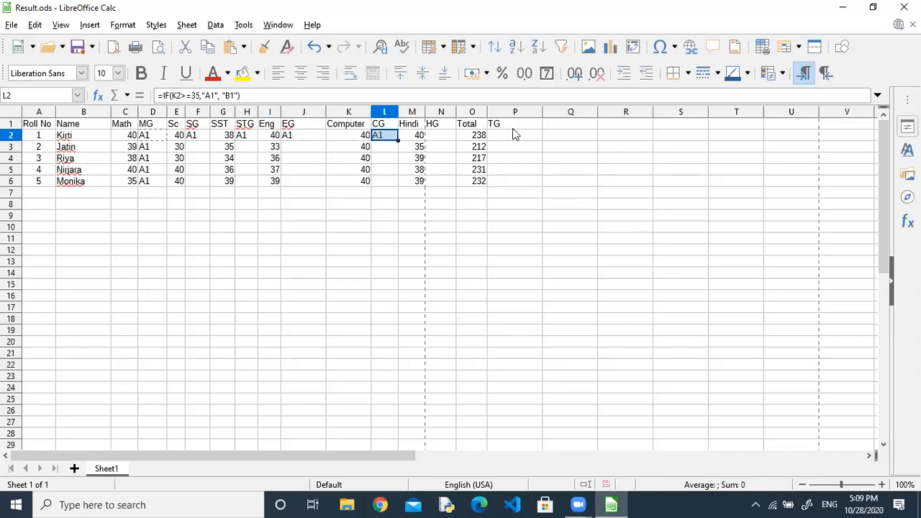
key("Right")
key("Right")
key("ctrl+v")
key("Right")
key("Right")
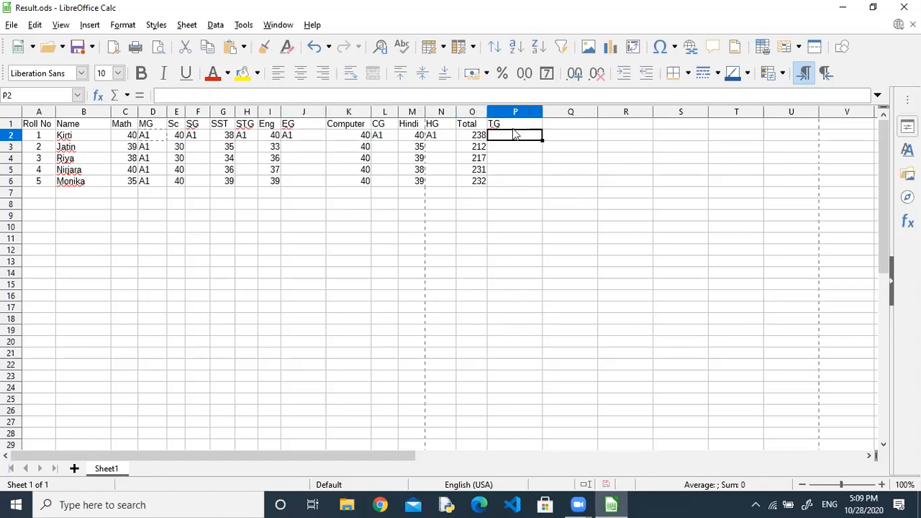
Paste the grade formula into P2, raise its threshold to 200, and fill it down the TG column.
key("ctrl+v")
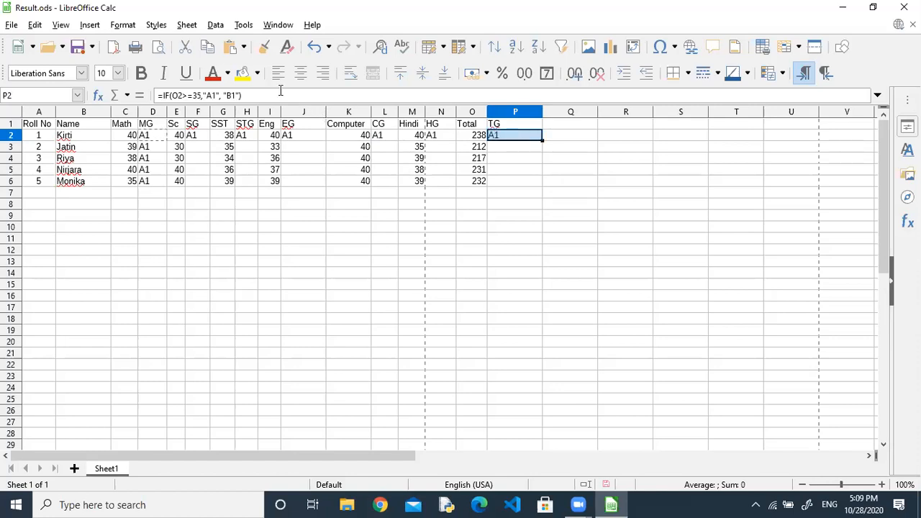
left_click(203, 94)
key("BackSpace")
key("BackSpace")
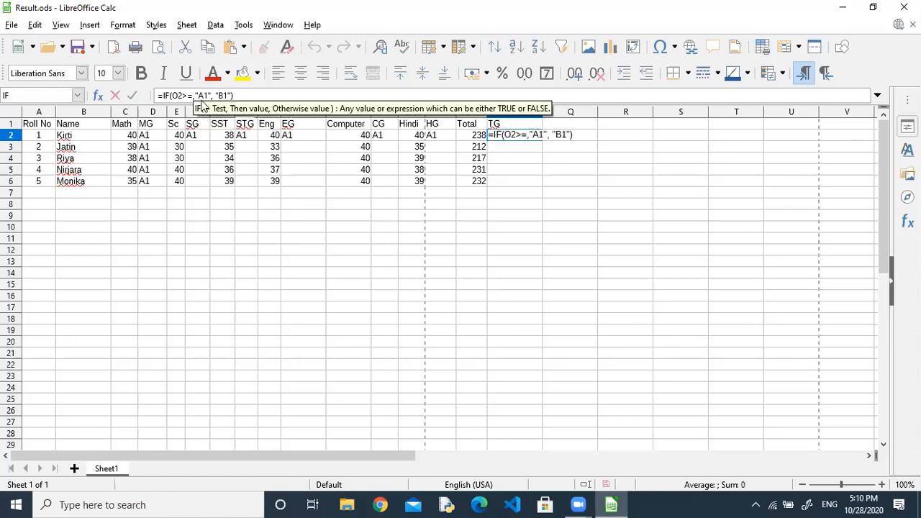
type("150")
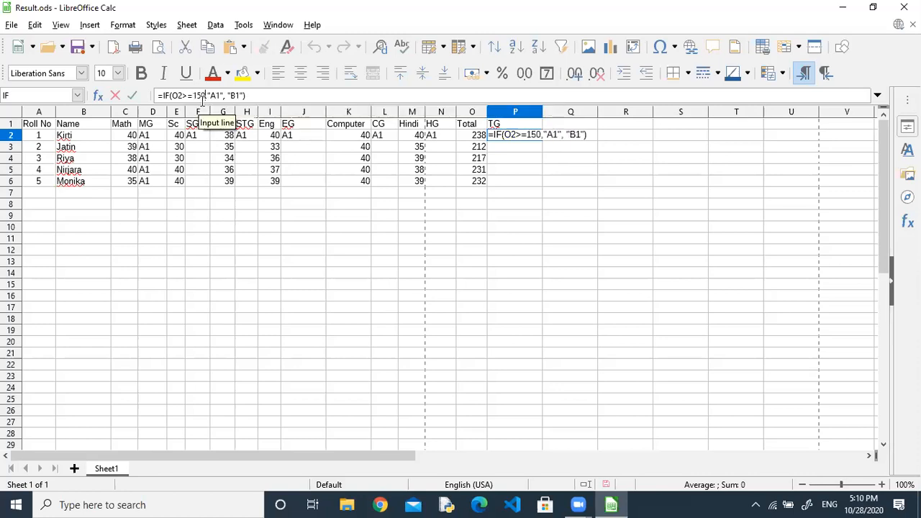
key("BackSpace")
key("BackSpace")
key("BackSpace")
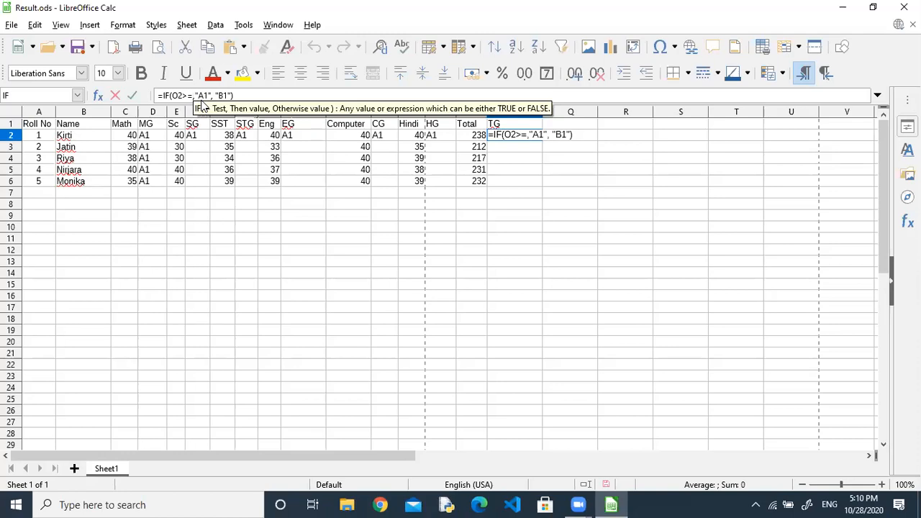
type("2")
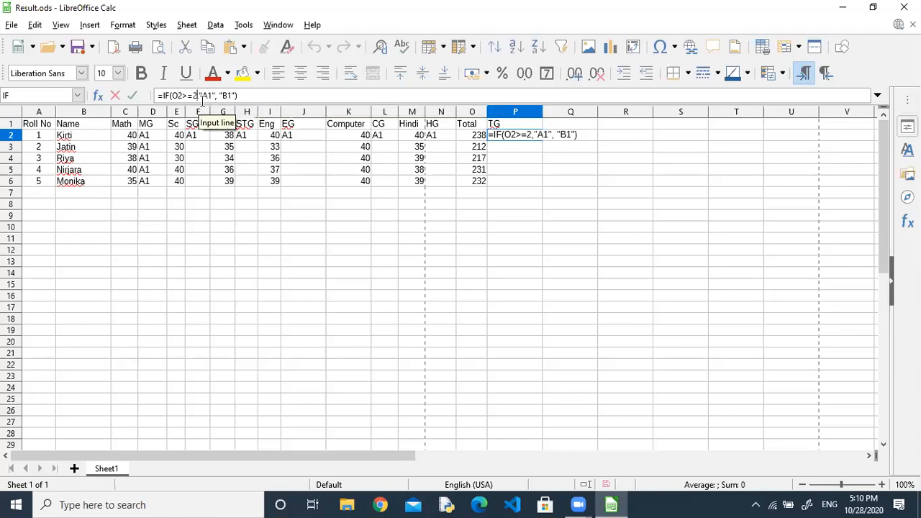
type("00")
key("Return")
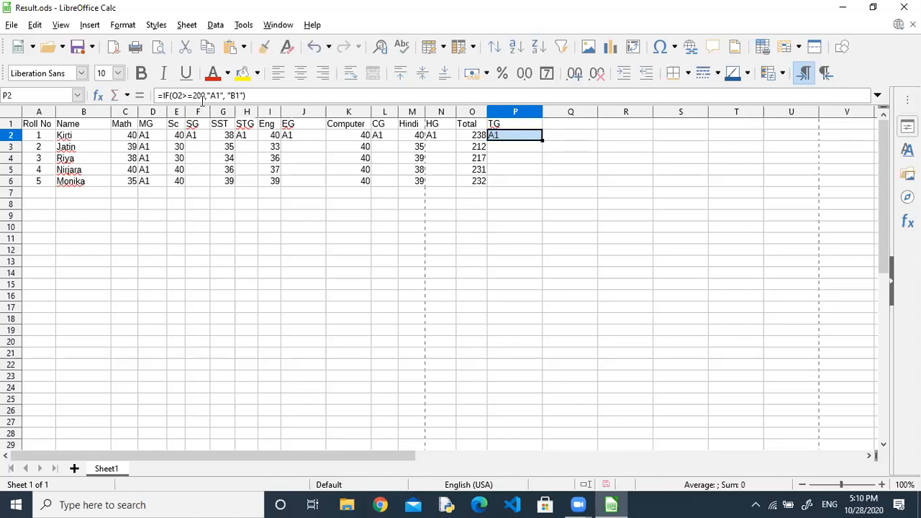
left_click_drag(542, 140, 542, 185)
Fill the HG and CG formulas down to row 6, checking the O6 total formula.
left_click(442, 137)
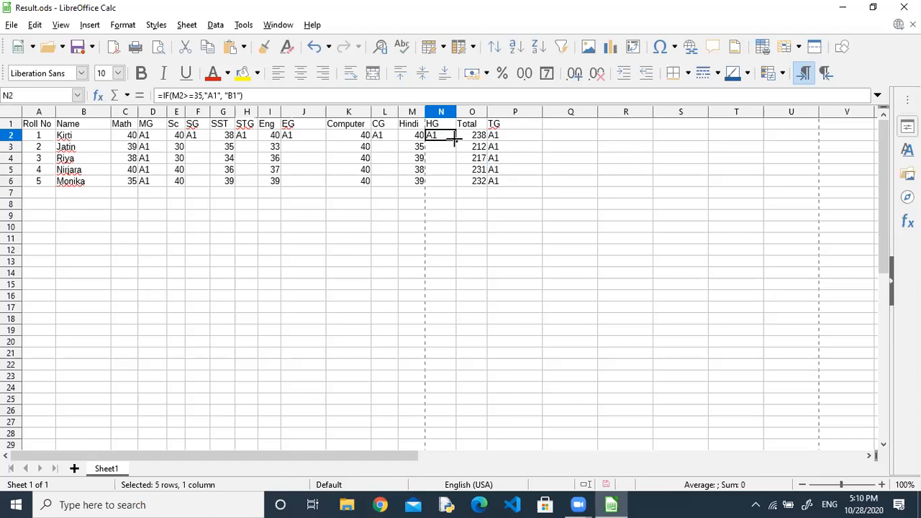
left_click_drag(454, 140, 456, 186)
left_click(465, 184)
key("F2")
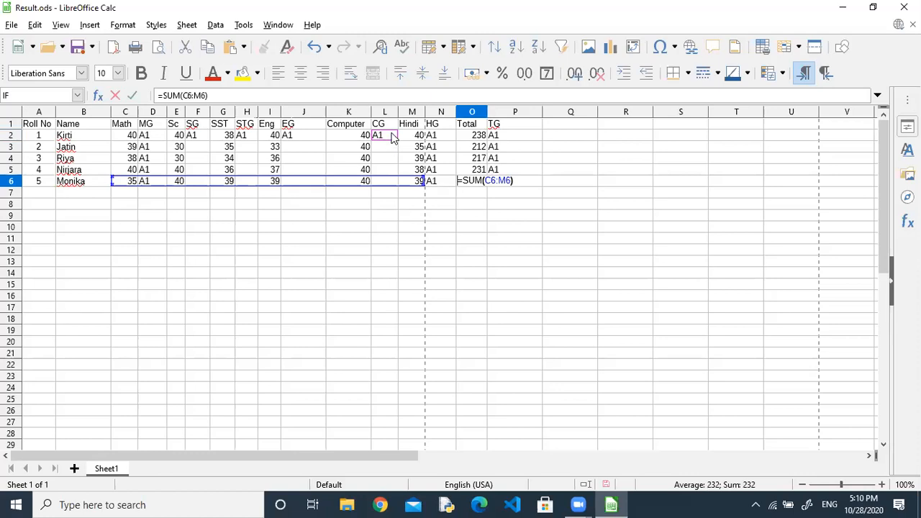
key("Escape")
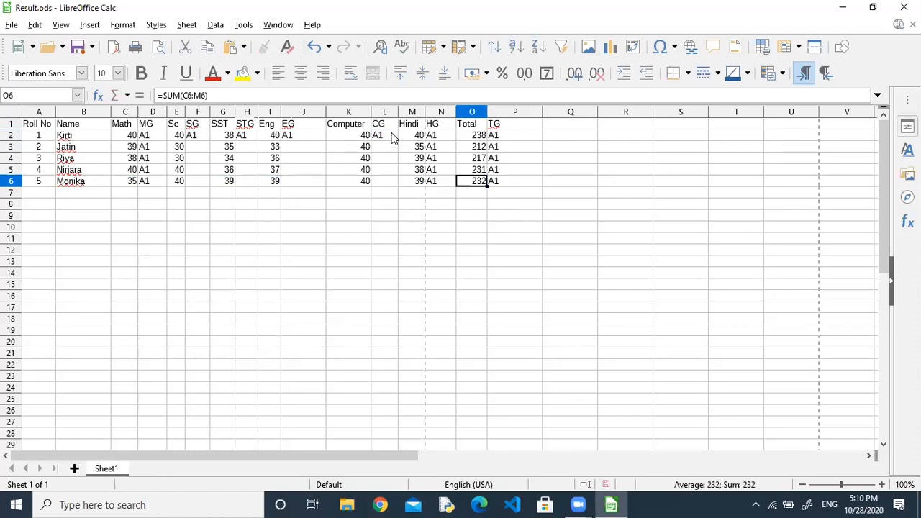
left_click(392, 138)
left_click_drag(398, 140, 401, 197)
Fill the EG, STG and SG grade formulas down to row 6.
left_click(314, 139)
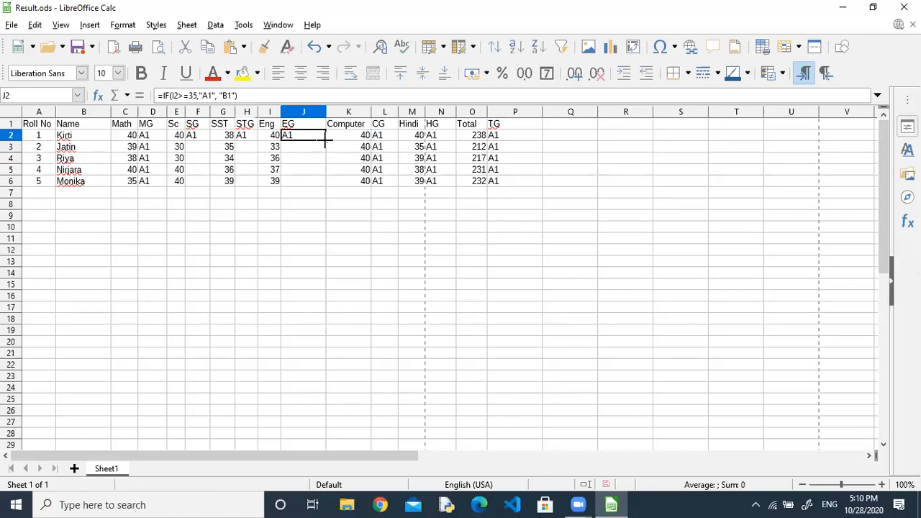
left_click_drag(325, 143, 325, 188)
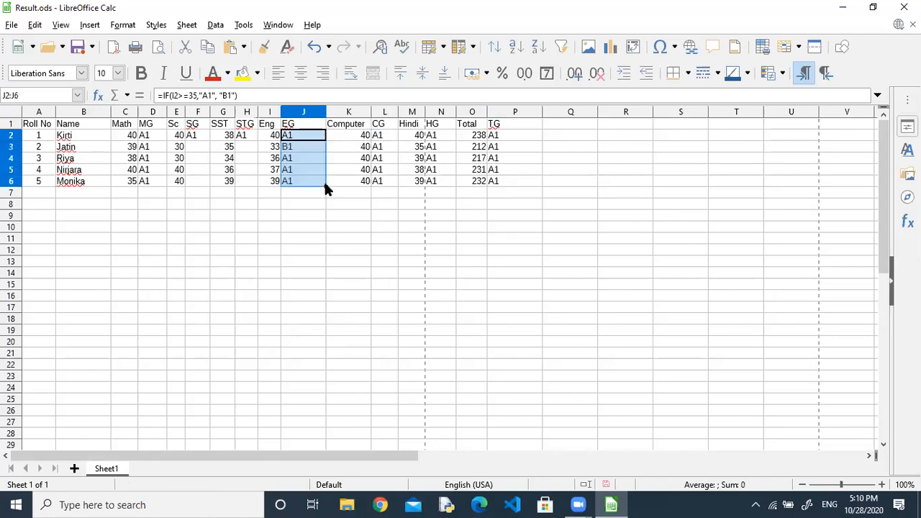
left_click(252, 137)
left_click_drag(256, 142, 257, 187)
left_click(205, 139)
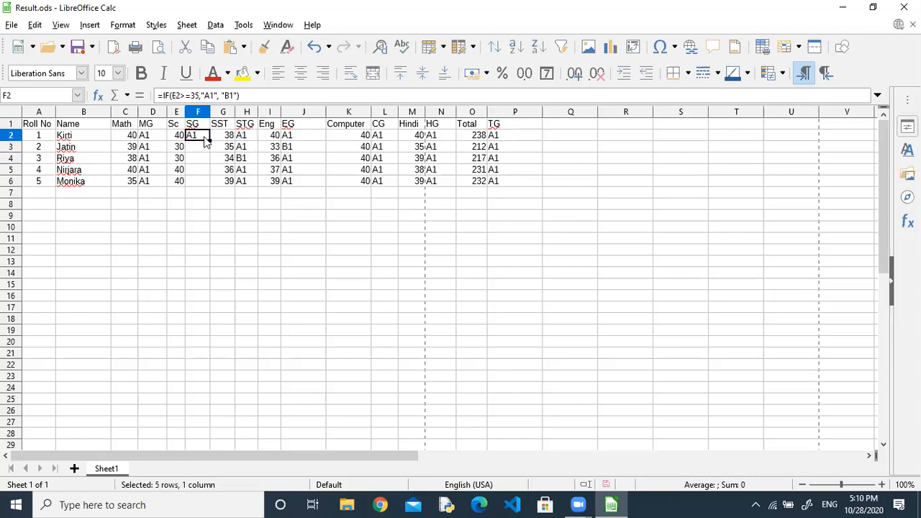
left_click_drag(207, 139, 210, 185)
left_click(204, 135)
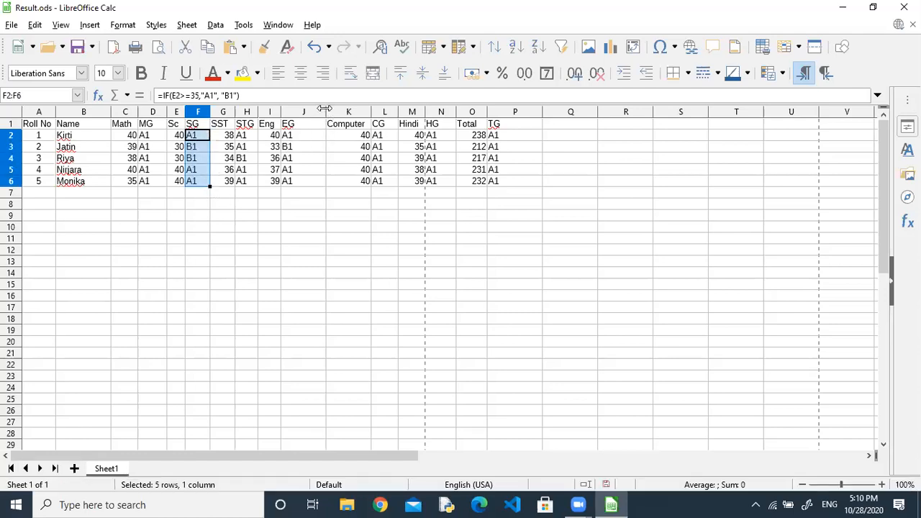
Narrow column J to fit its grades.
left_click_drag(325, 108, 336, 108)
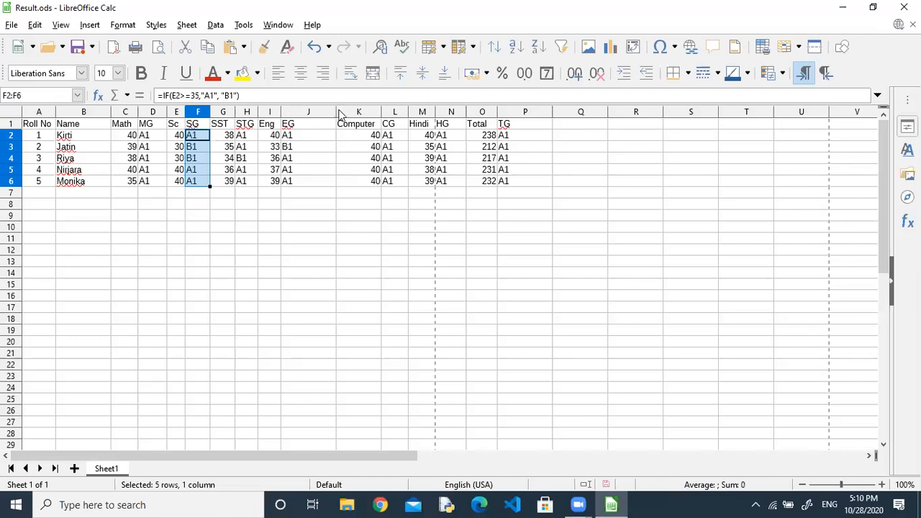
left_click_drag(334, 111, 302, 112)
left_click(374, 110)
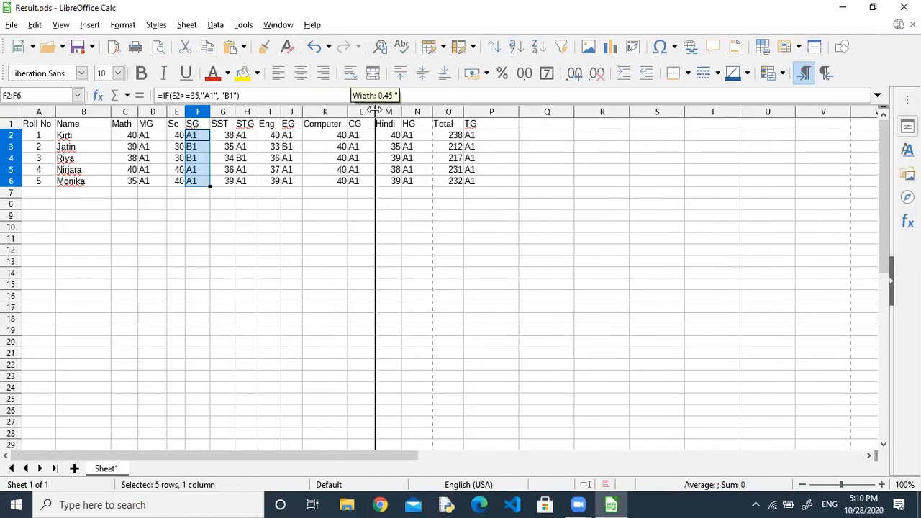
left_click(482, 172)
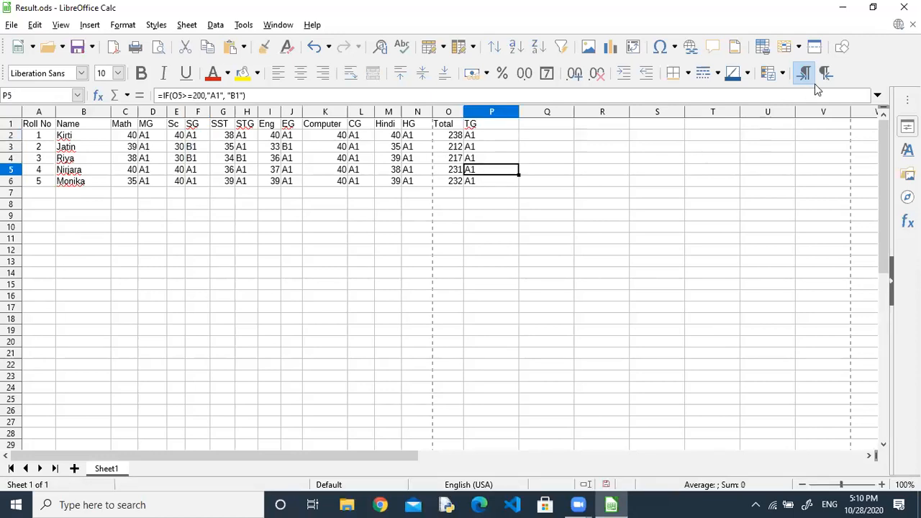
Close the grades spreadsheet and reopen the recent ReportCard document through a Start-menu search for 'libre'.
left_click(904, 7)
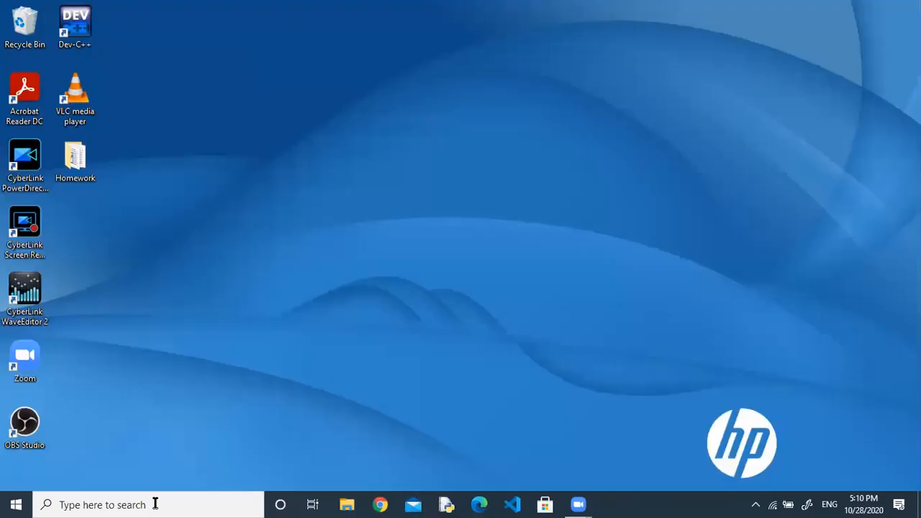
left_click(112, 505)
type("libre")
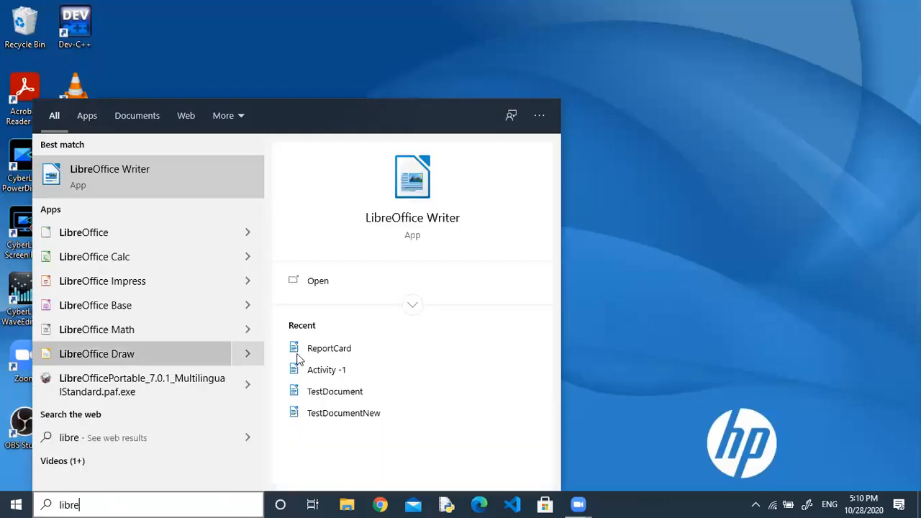
left_click(348, 355)
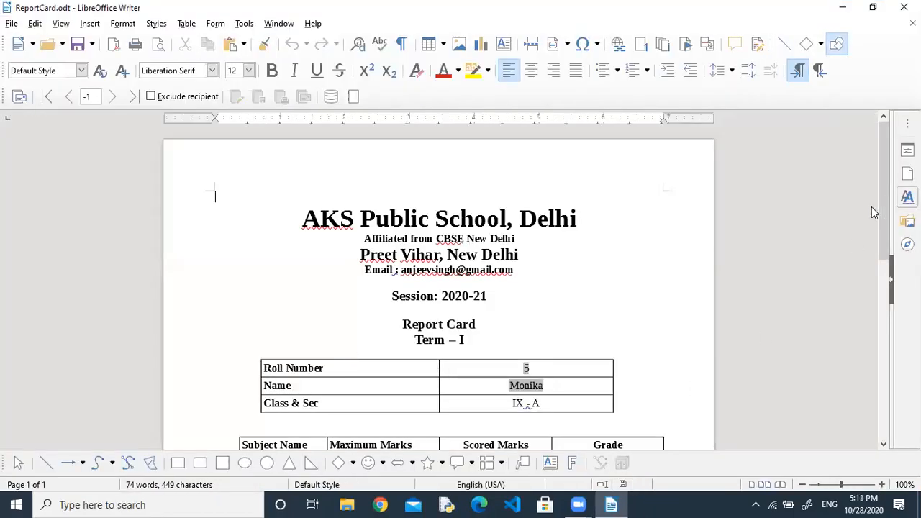
Display Result's Sheet1 records above the report card and put the caret in Hindi's Grade cell.
left_click_drag(887, 201, 891, 271)
double_click(335, 102)
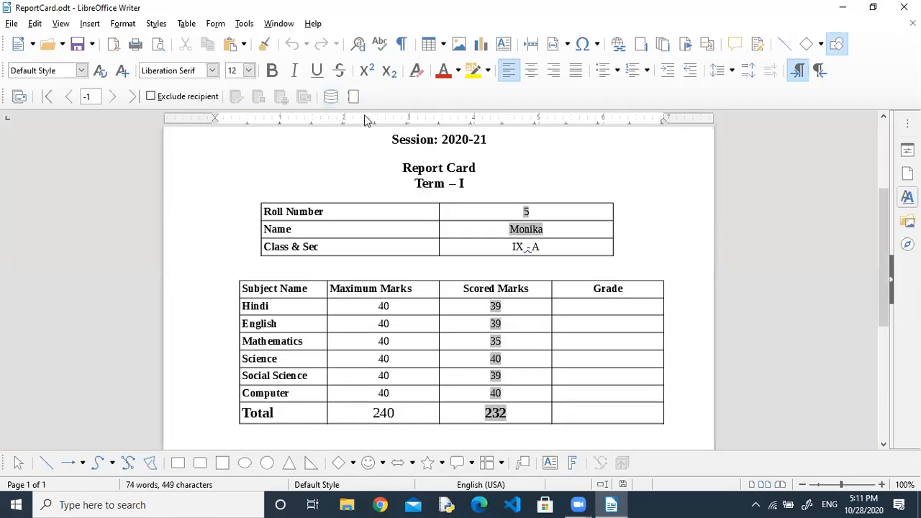
left_click(332, 98)
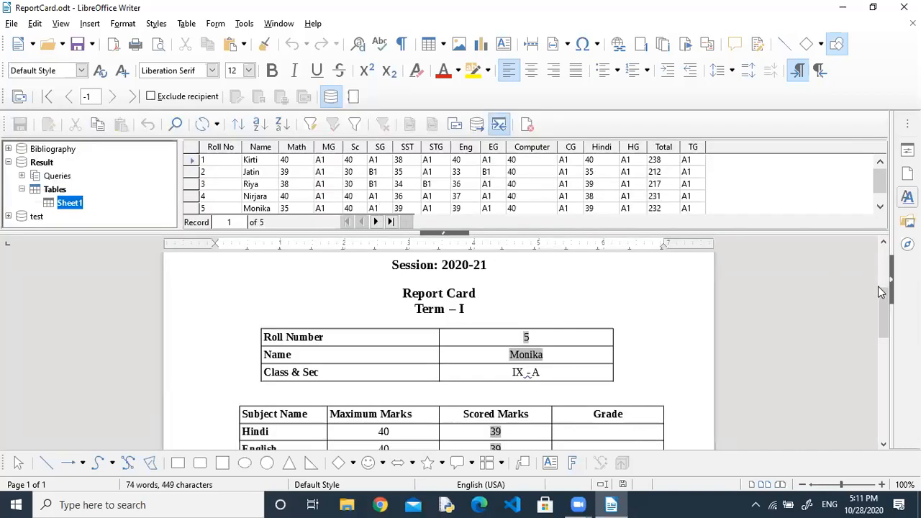
scroll(882, 308, "down", 3)
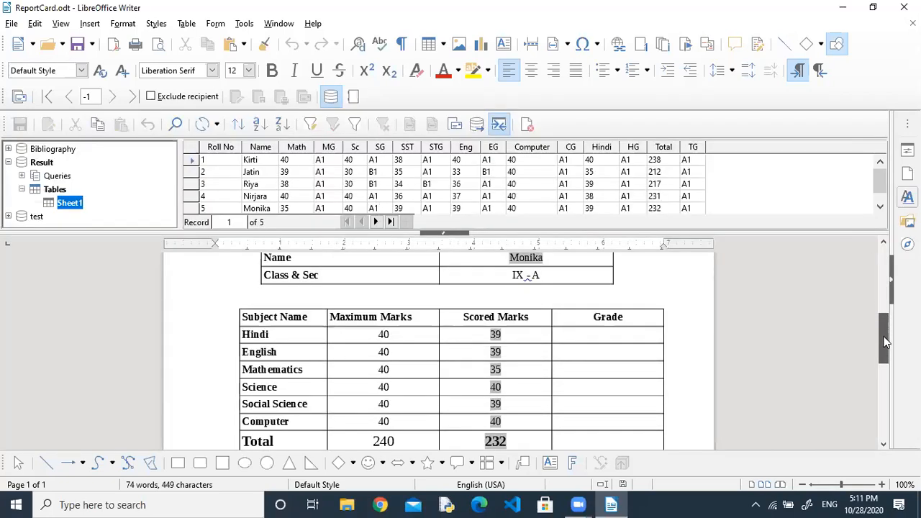
scroll(885, 341, "down", 2)
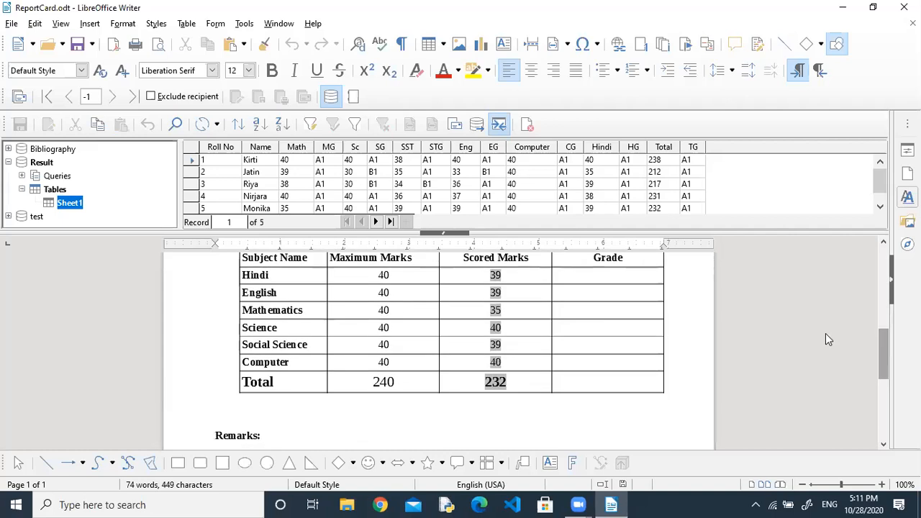
left_click(625, 272)
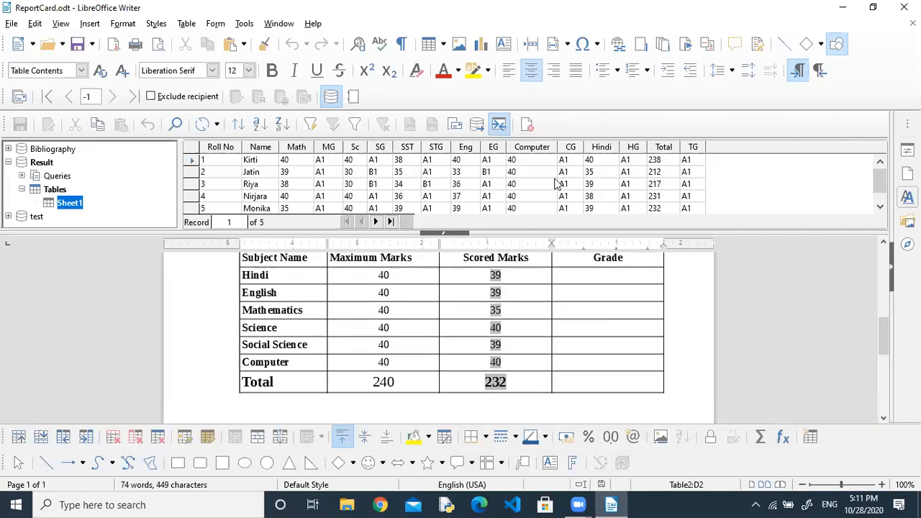
Insert the HG and EG merge fields into the Hindi and English Grade cells.
left_click_drag(638, 150, 623, 266)
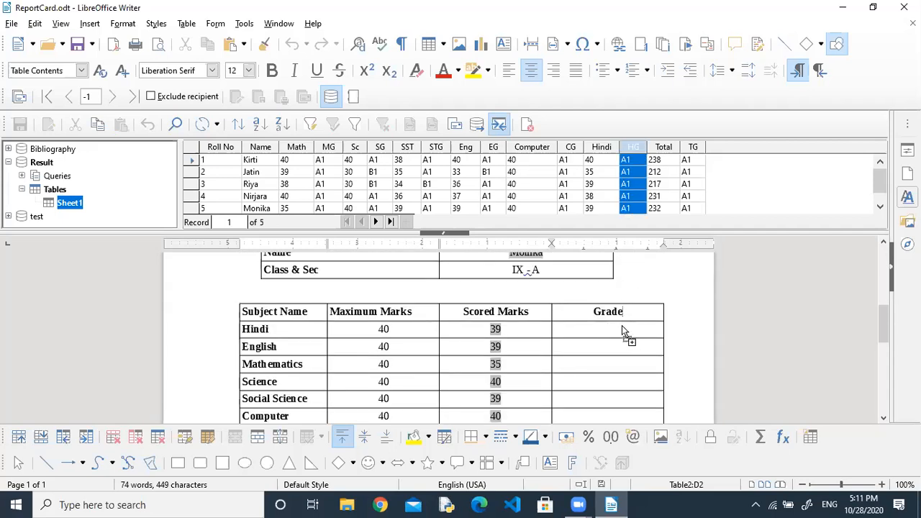
left_click_drag(622, 325, 623, 329)
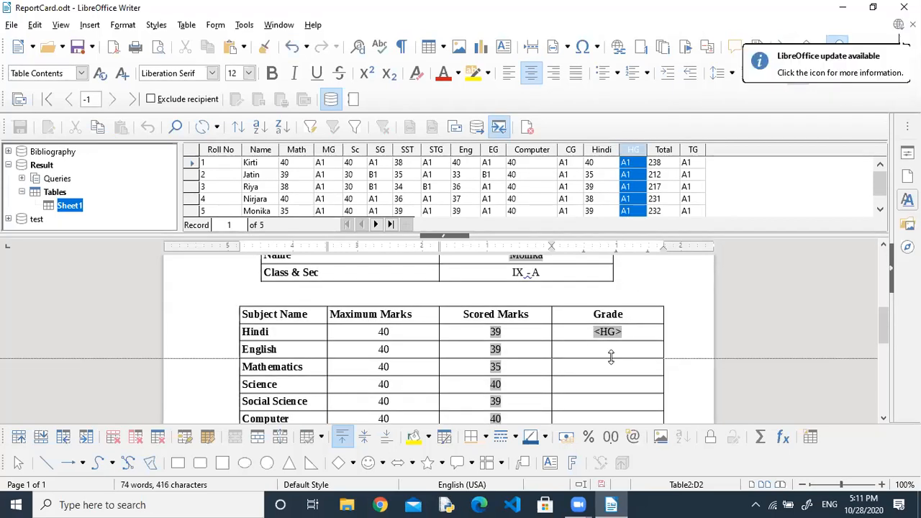
left_click(608, 348)
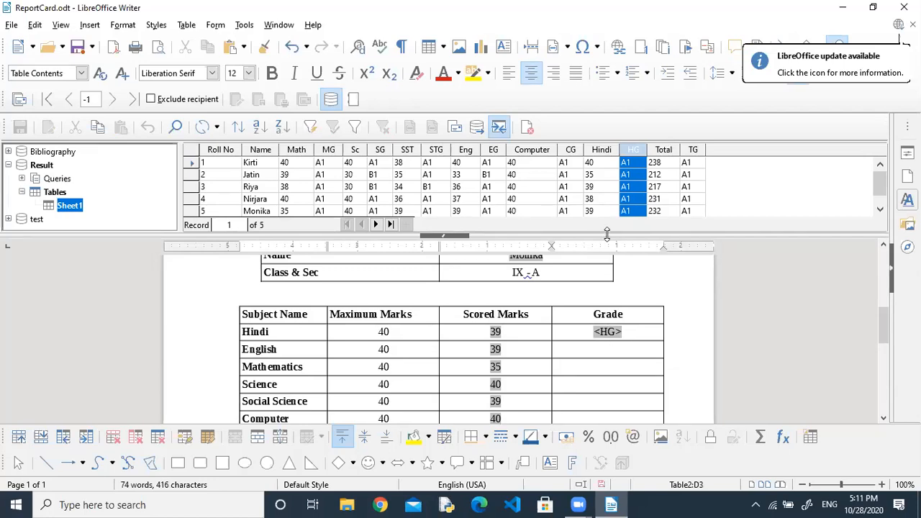
left_click_drag(499, 155, 609, 369)
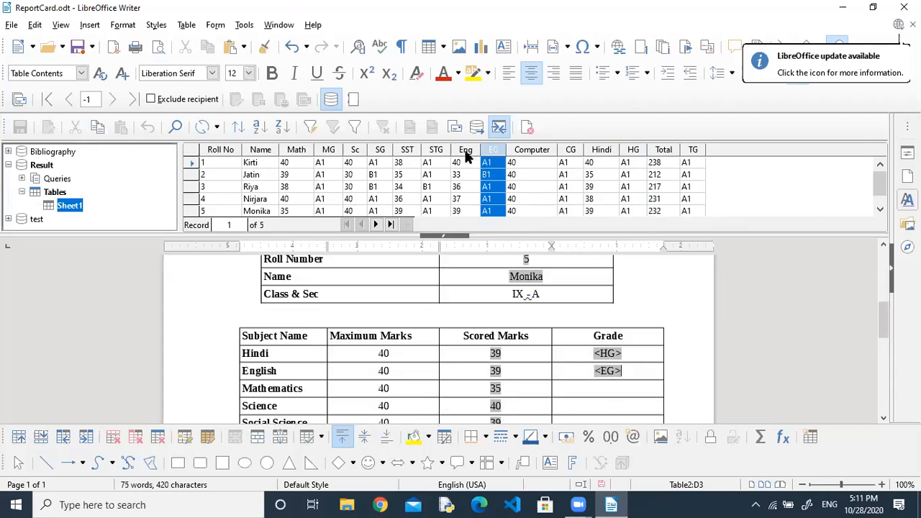
Insert the STG and CG fields into the Social Science and Computer Grade cells.
left_click(435, 150)
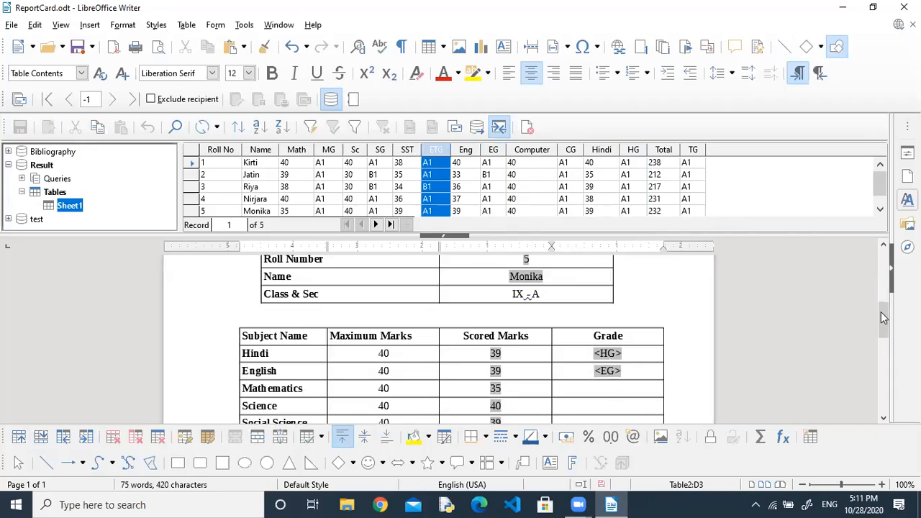
left_click_drag(882, 320, 882, 341)
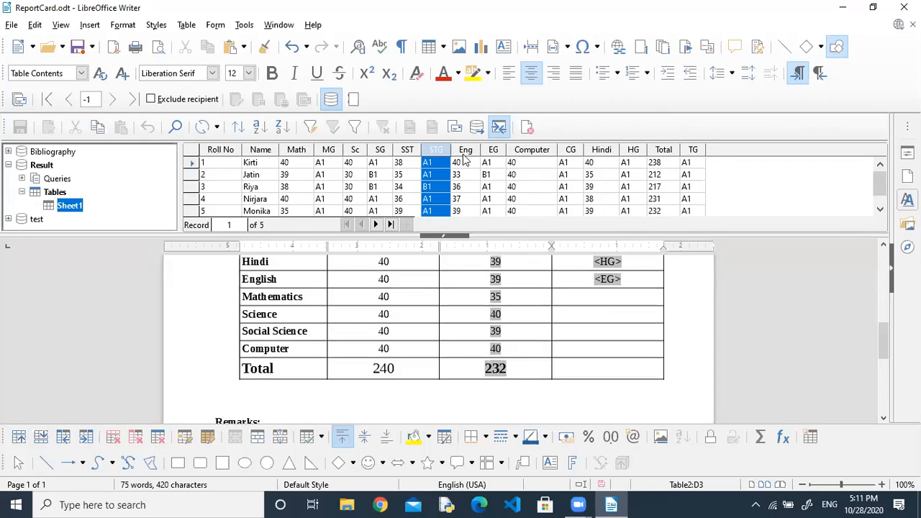
left_click(588, 363)
left_click_drag(593, 348, 597, 332)
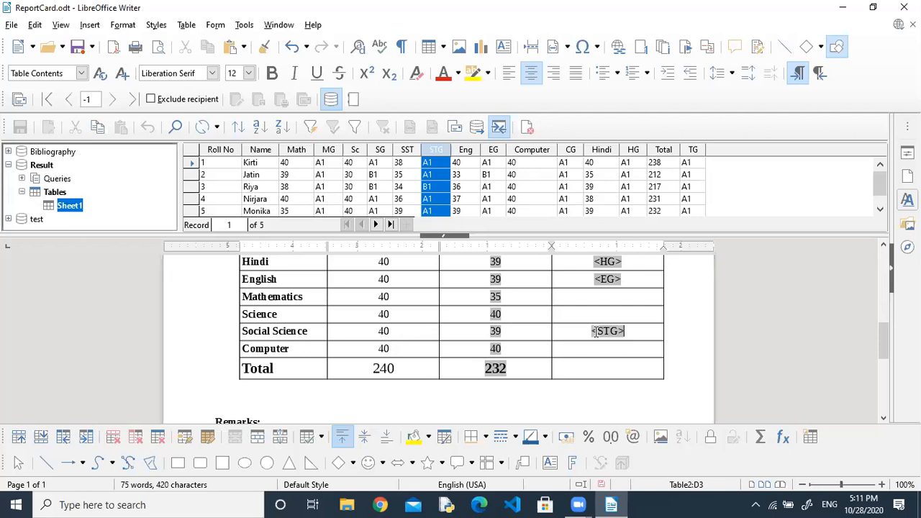
left_click(570, 150)
mouse_move(572, 153)
left_mouse_down()
mouse_move(606, 304)
mouse_move(603, 455)
mouse_move(617, 418)
mouse_move(603, 268)
mouse_move(617, 406)
mouse_move(618, 397)
left_mouse_up()
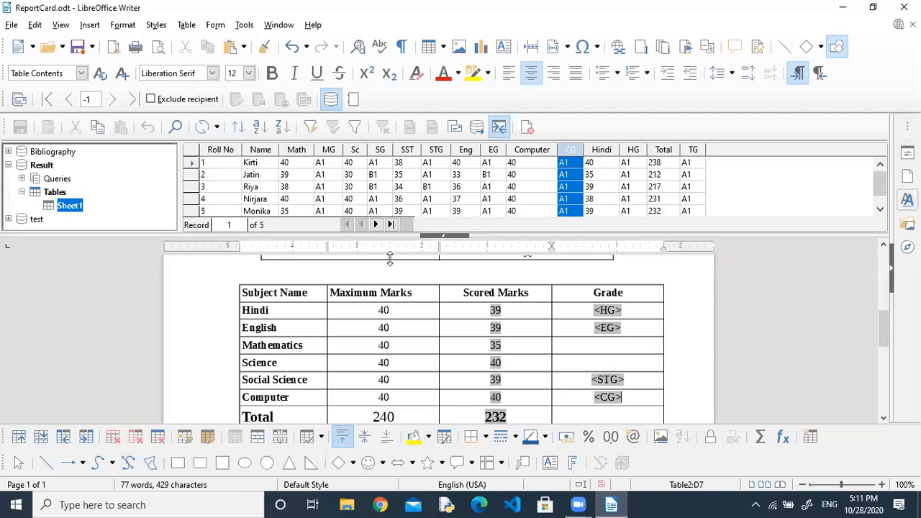
Insert the MG and SG fields into the Mathematics and Science Grade cells, then hide the records pane.
left_click_drag(556, 259, 610, 360)
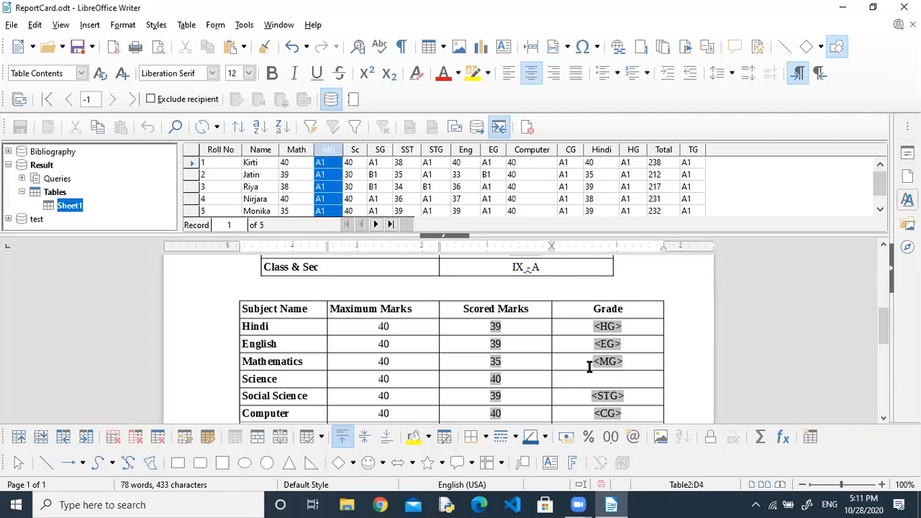
left_click_drag(382, 149, 622, 383)
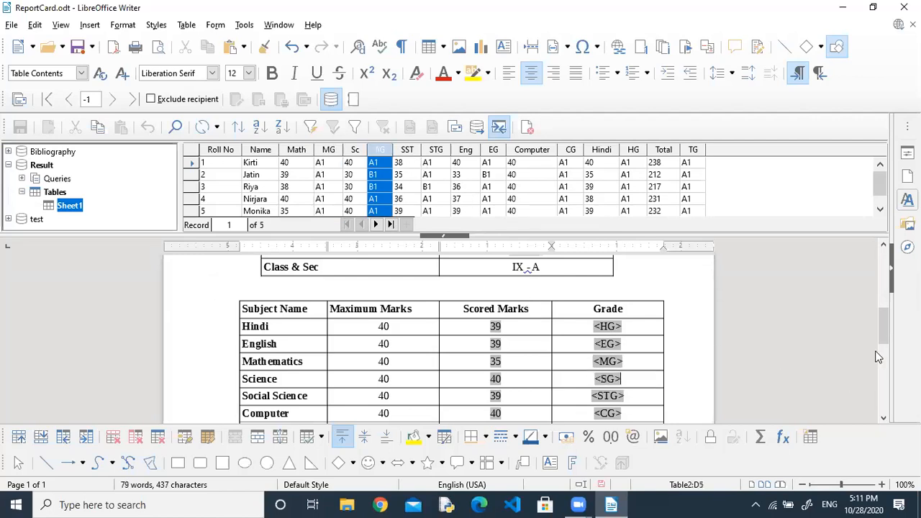
left_click_drag(882, 335, 877, 307)
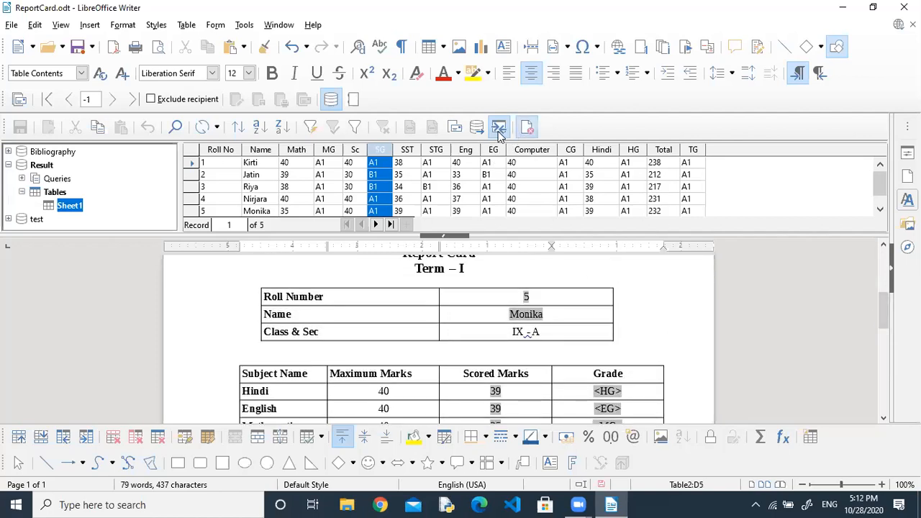
left_click(444, 235)
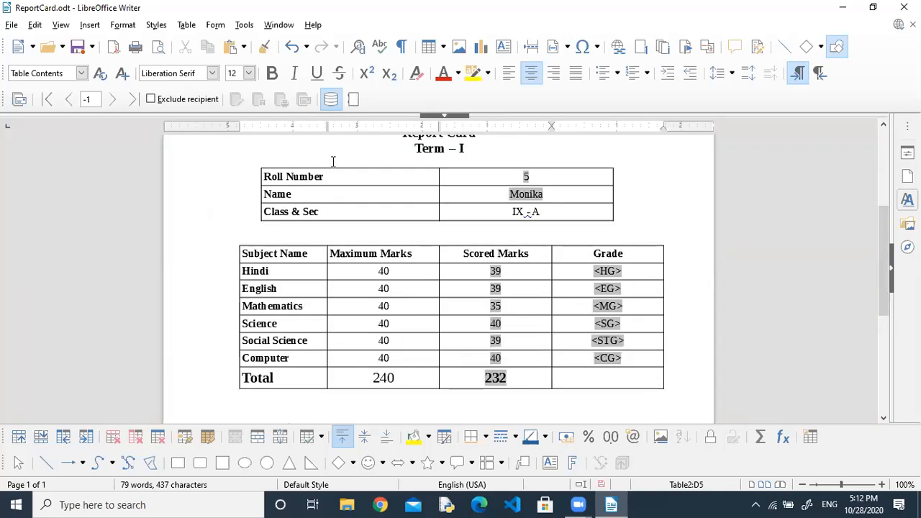
Step through the mail merge records to preview the filled grades.
left_click(63, 103)
left_click(113, 103)
left_click(112, 100)
left_click(112, 100)
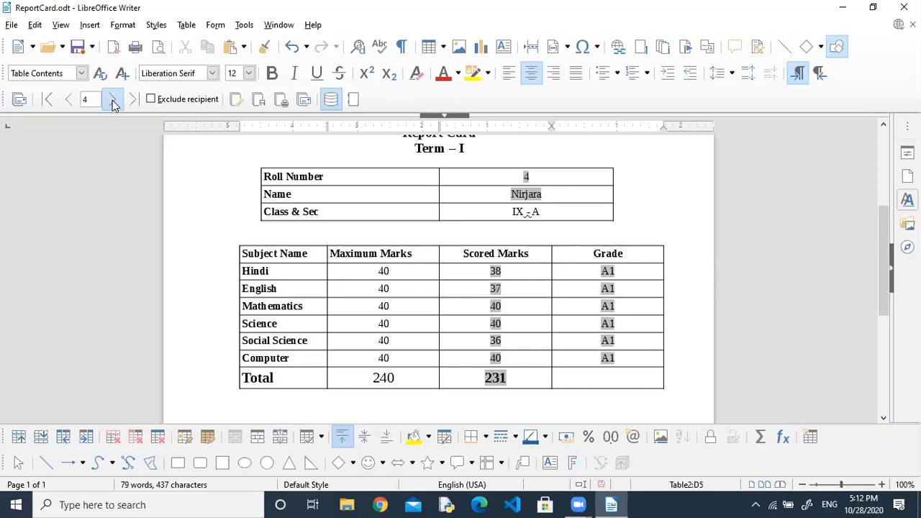
left_click(113, 100)
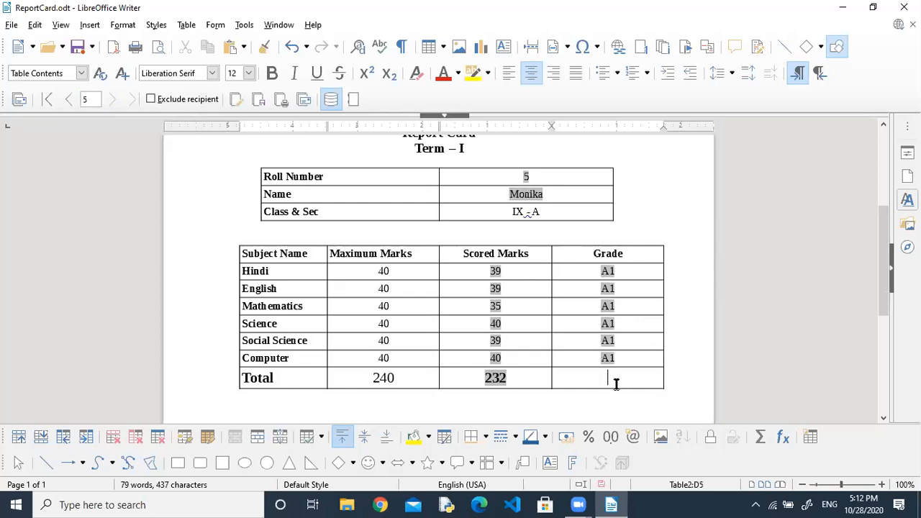
Drop the TG field into the Total row's Grade cell and hide the records pane.
left_click(444, 113)
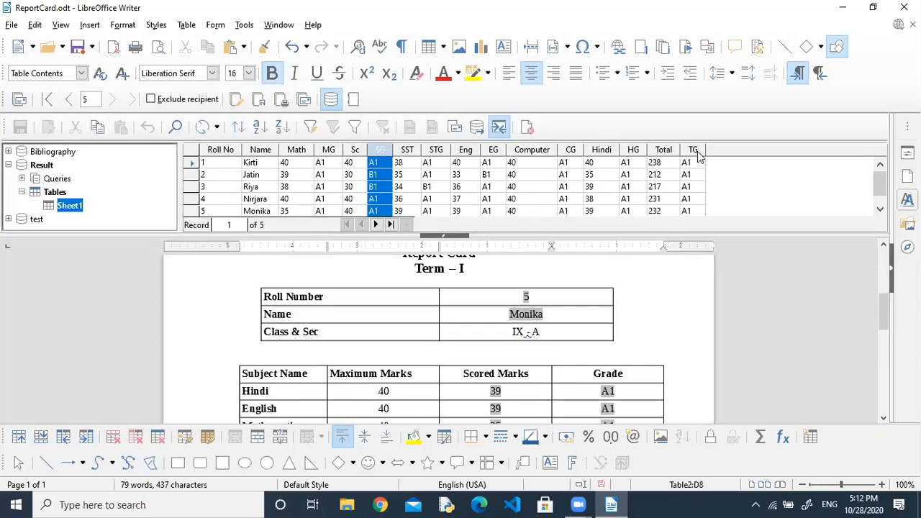
mouse_move(696, 154)
left_mouse_down()
mouse_move(720, 271)
mouse_move(641, 422)
mouse_move(635, 429)
mouse_move(623, 412)
mouse_move(611, 417)
mouse_move(606, 464)
mouse_move(623, 297)
left_mouse_up()
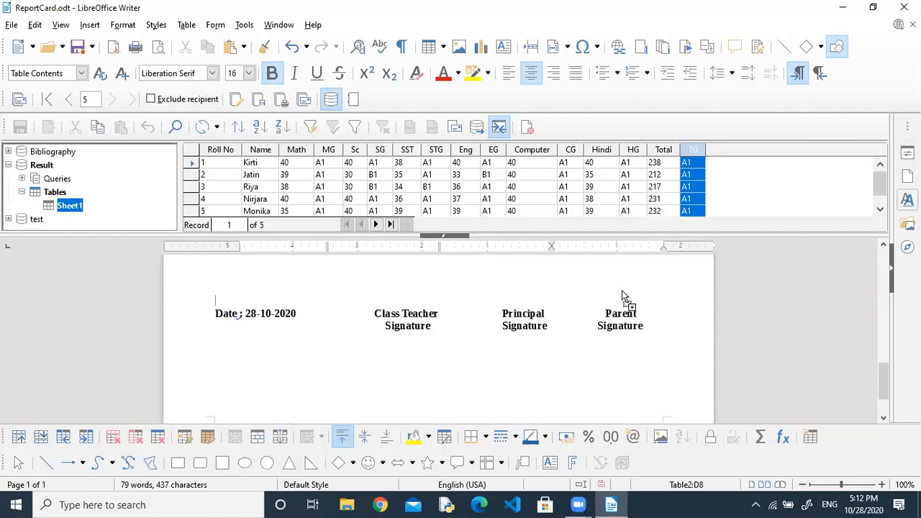
left_click_drag(616, 249, 613, 401)
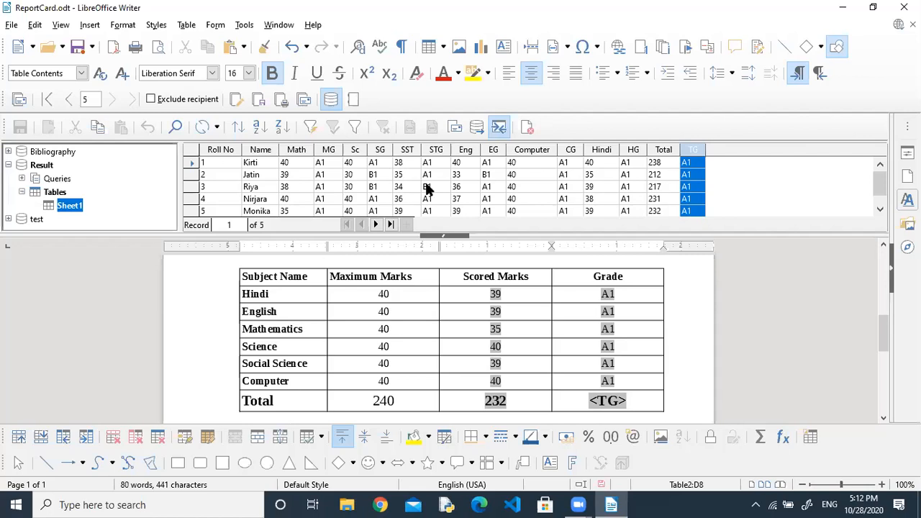
left_click(449, 239)
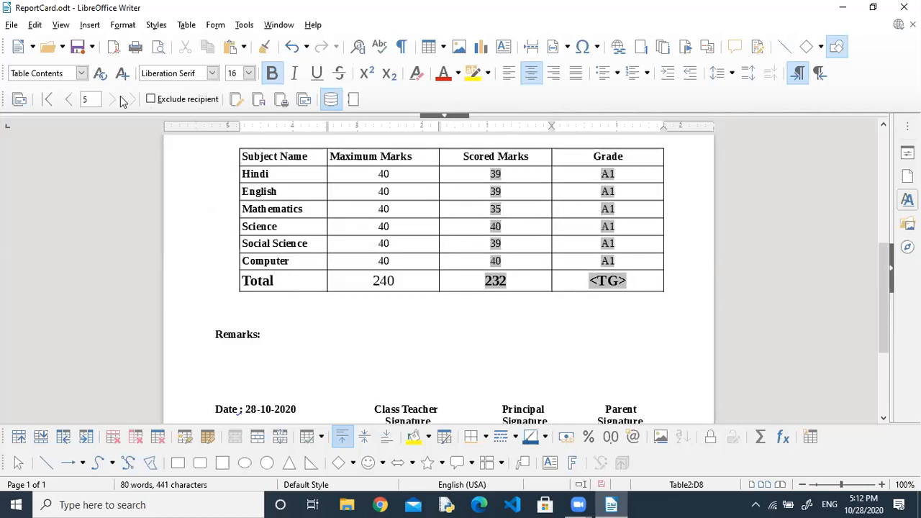
Browse the merge records again to check the total grade, ending on record 5.
left_click(70, 102)
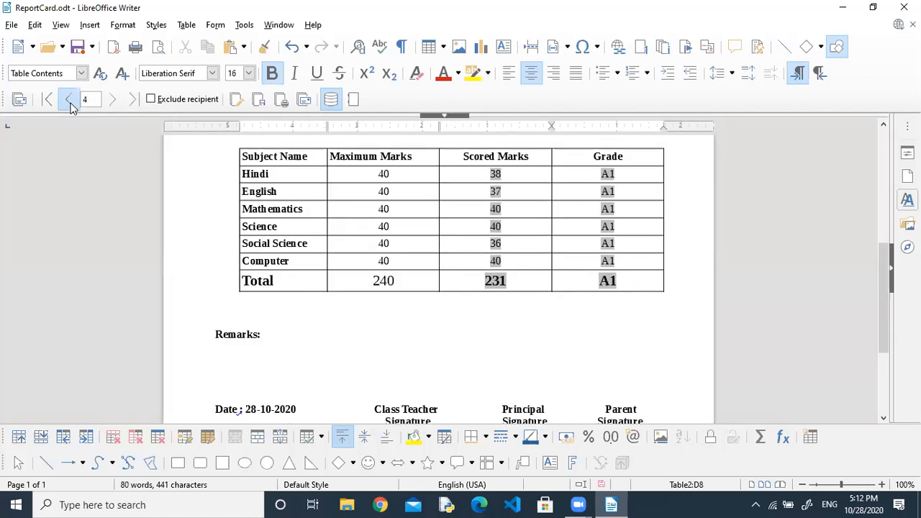
left_click(70, 102)
left_click(113, 101)
left_click(113, 102)
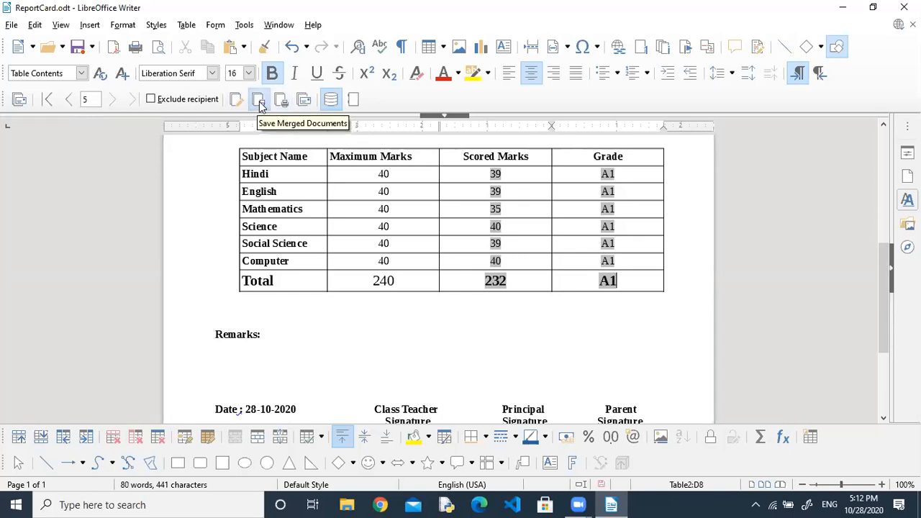
Generate the 9-page merged document with Edit Individual Documents, zoom to 80% and scroll through it.
left_click(239, 100)
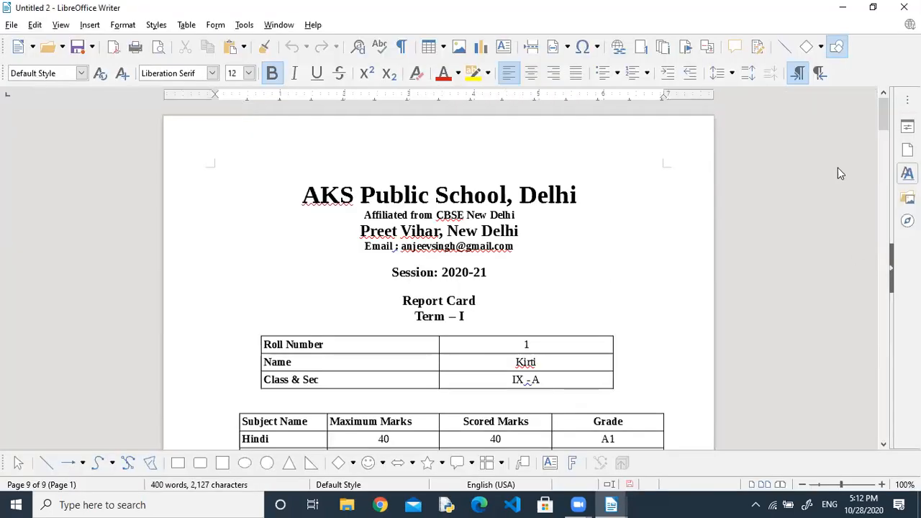
left_click(803, 486)
left_click(802, 486)
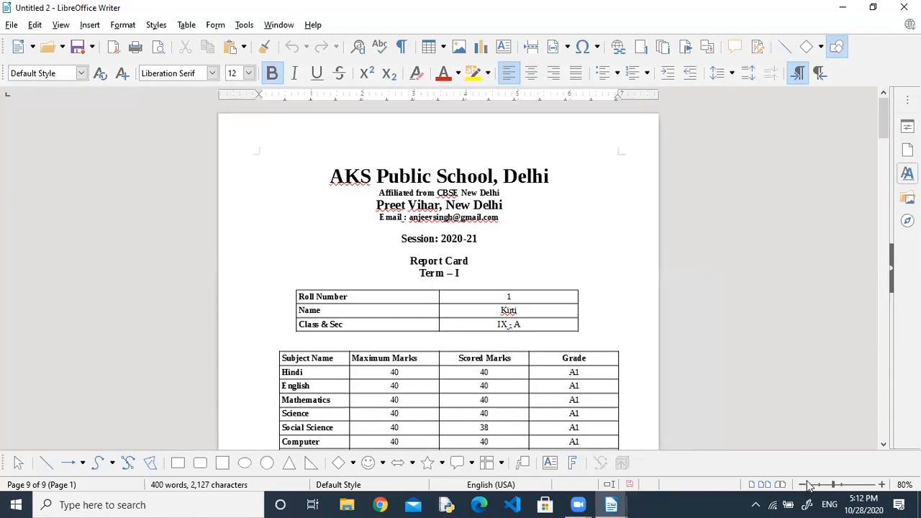
left_click_drag(886, 134, 885, 410)
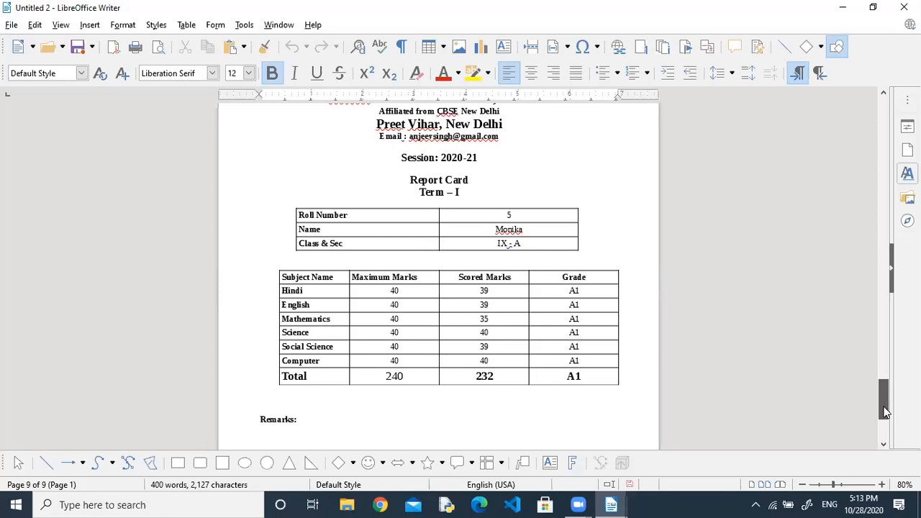
left_click_drag(885, 406, 867, 109)
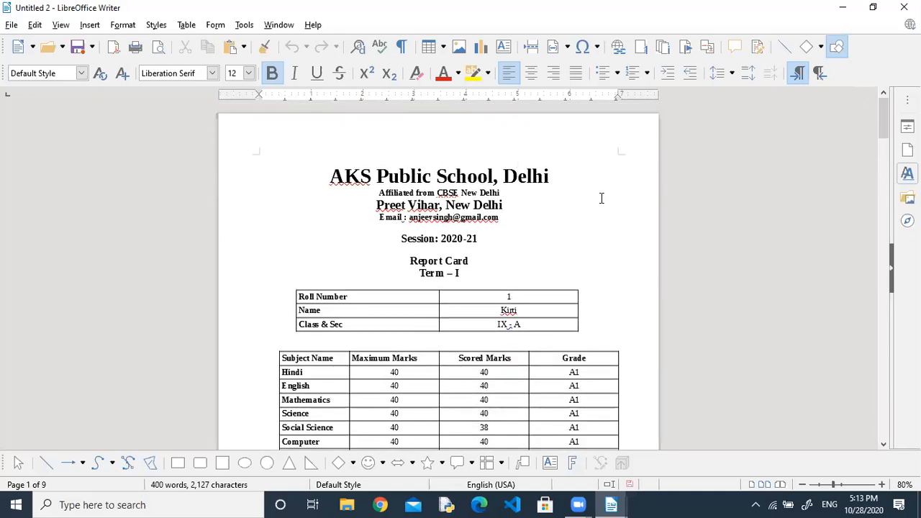